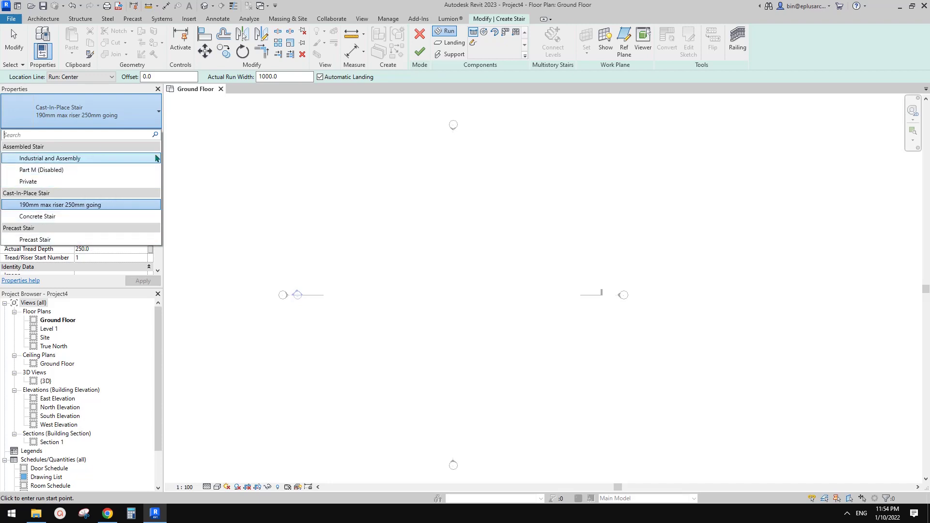
Switch the stair to Assembled Stair: Industrial and Assembly and duplicate that type as 'new'.
click(71, 160)
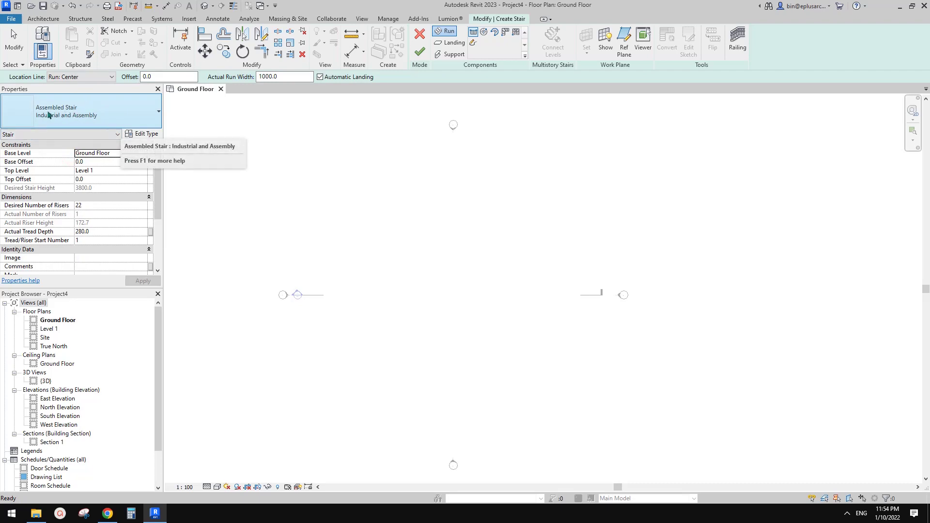
click(144, 133)
click(469, 89)
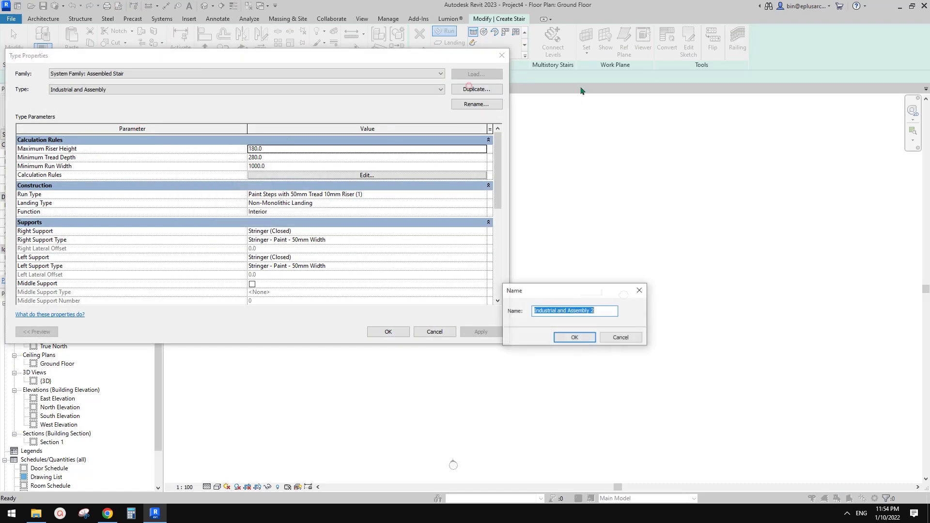
text(new)
key(Return)
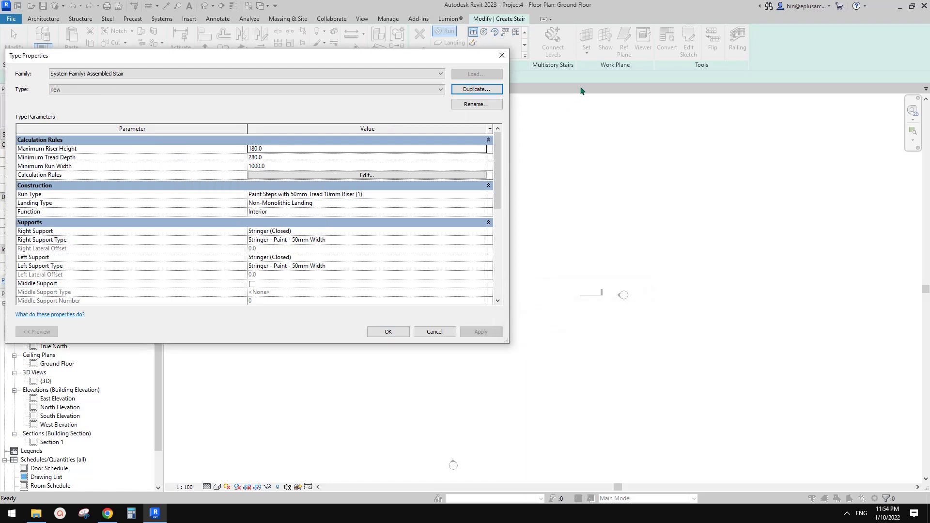
mouse_move(397, 61)
mouse_down()
mouse_move(424, 74)
mouse_move(410, 61)
mouse_up()
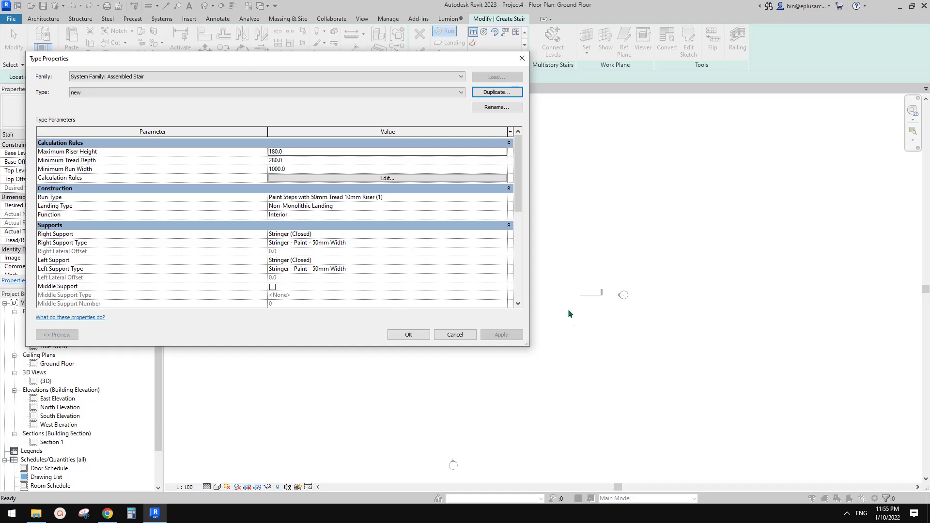
drag(455, 59, 456, 76)
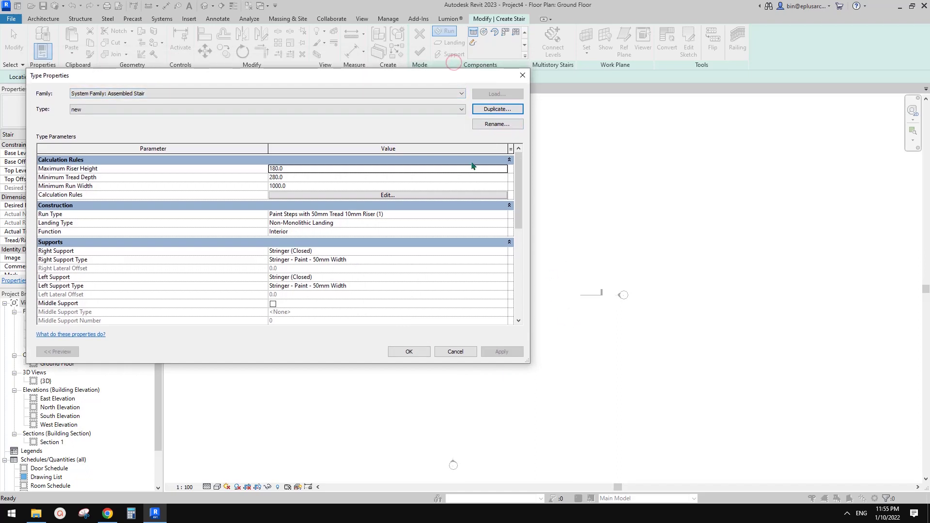
Duplicate the Non-Monolithic run type as 'new', then view the reference sketch in Google Docs.
click(458, 214)
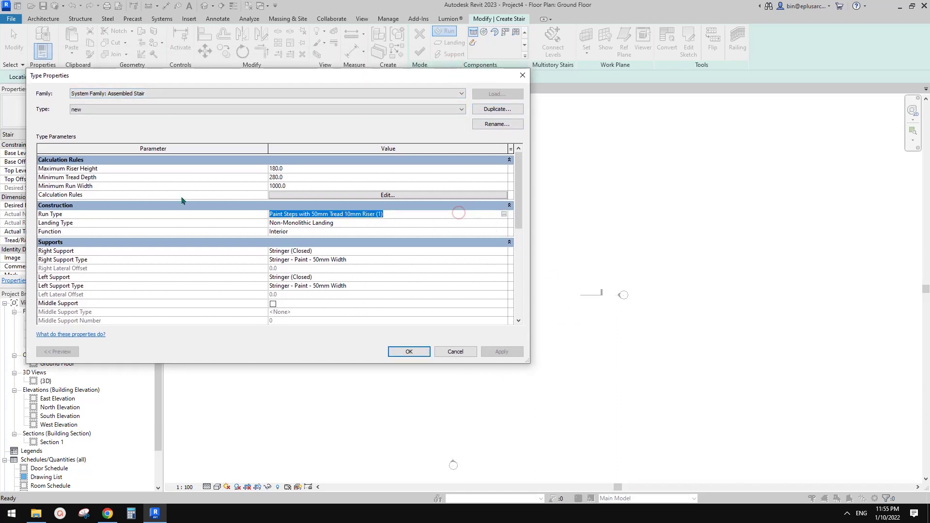
click(503, 214)
drag(468, 75, 538, 95)
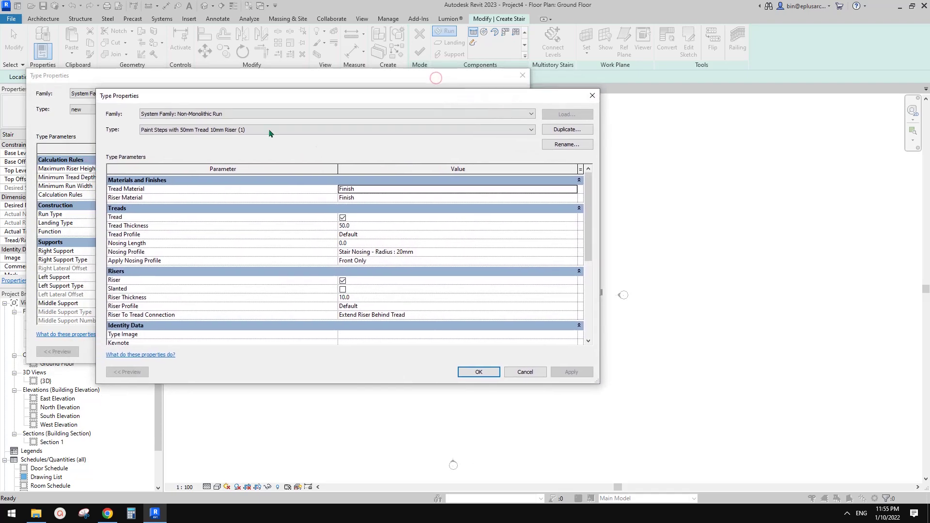
drag(293, 99, 309, 103)
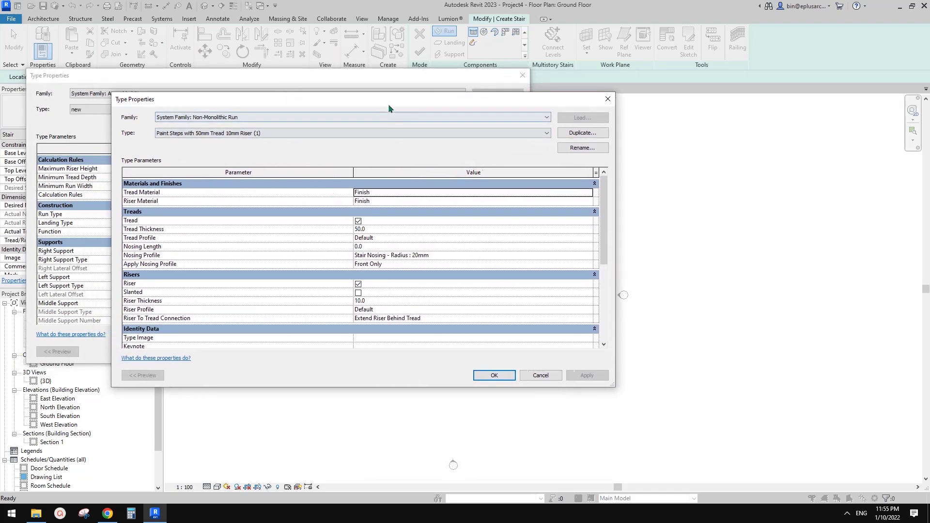
drag(389, 105, 423, 117)
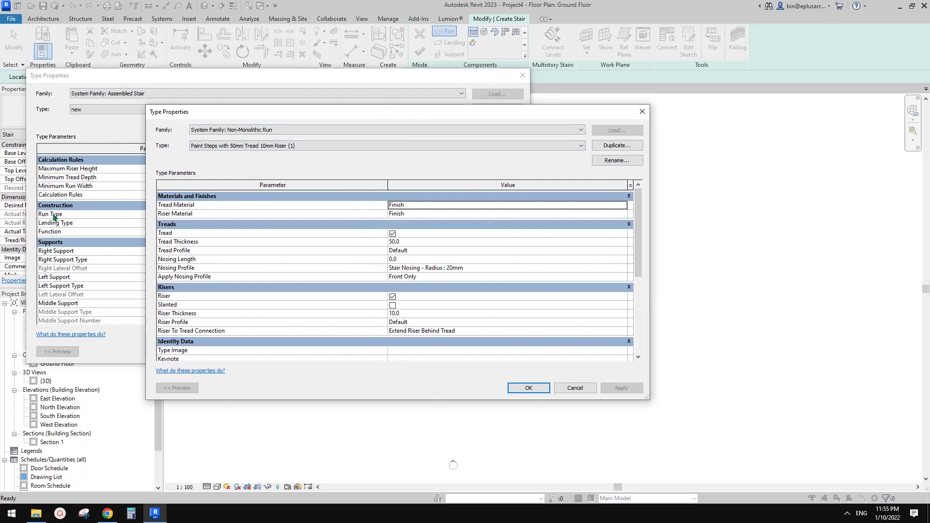
click(616, 145)
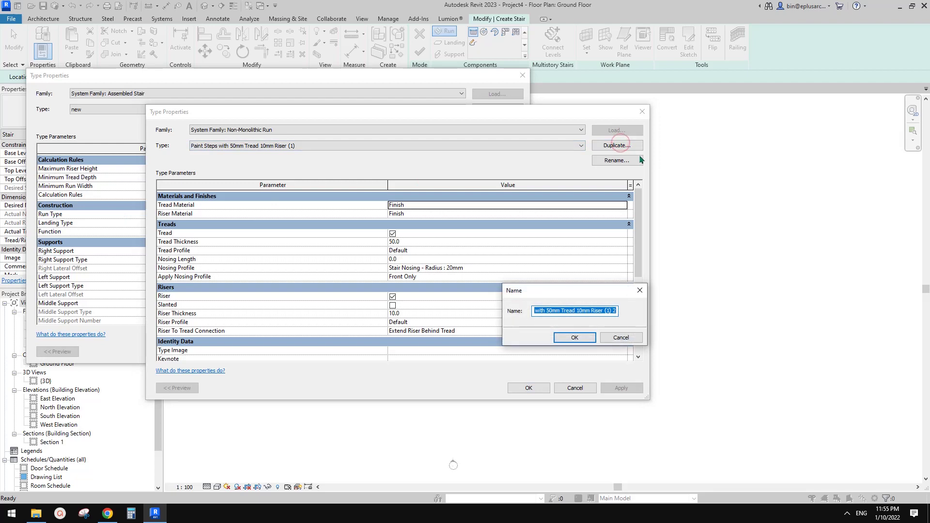
text(new)
key(Return)
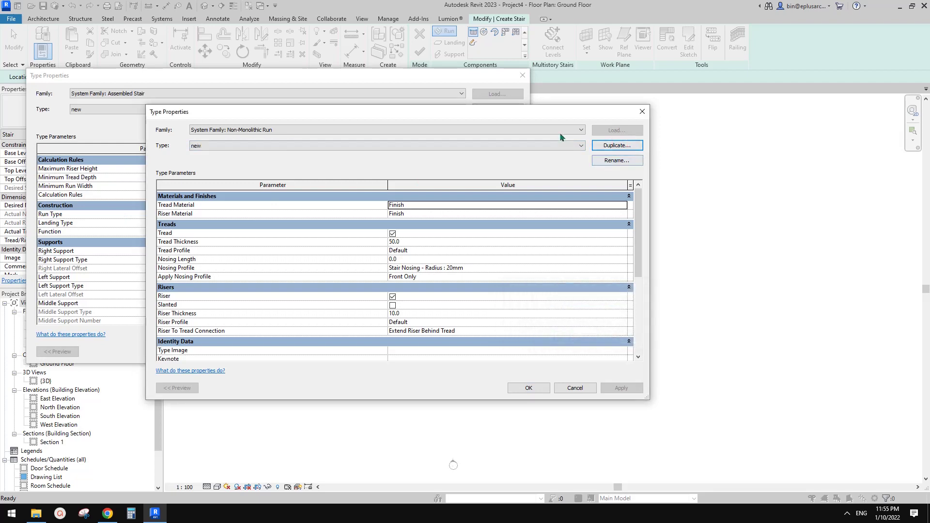
drag(552, 112, 559, 134)
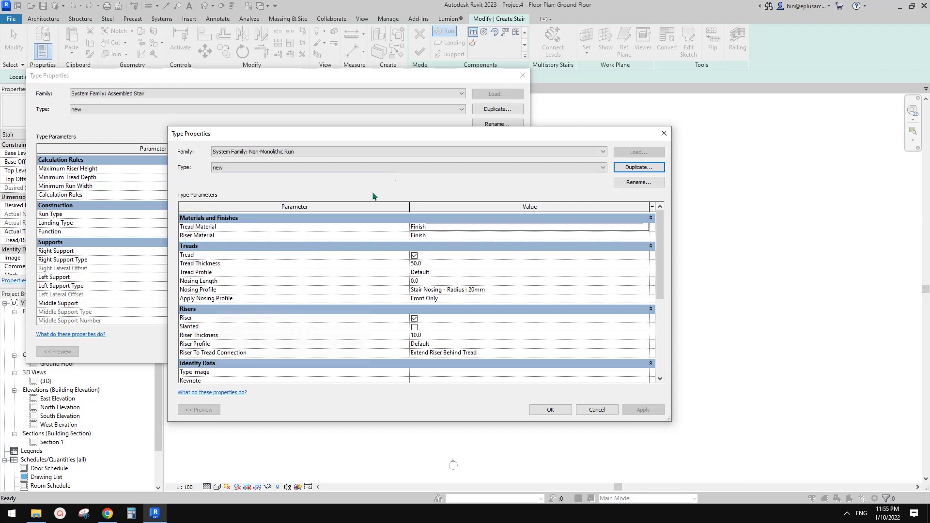
click(108, 513)
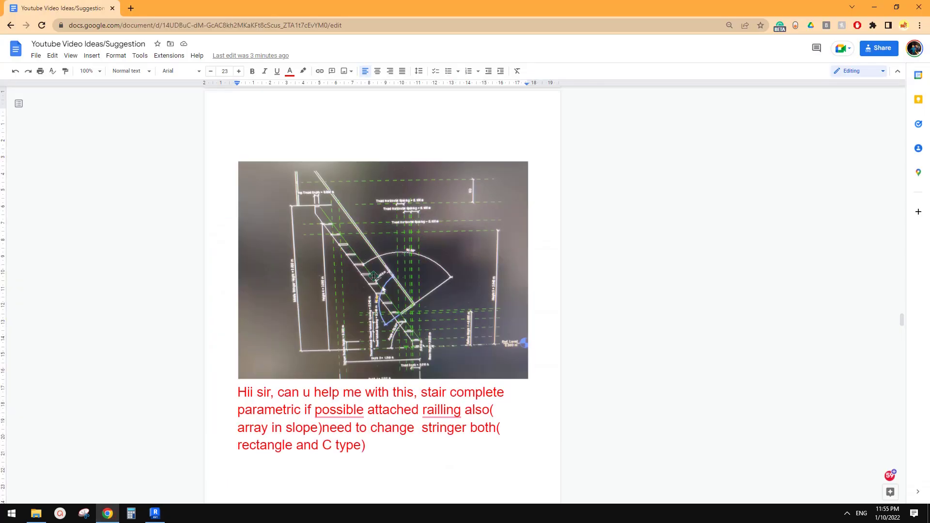
Turn off Riser in the 'new' run type to get open treads.
click(154, 513)
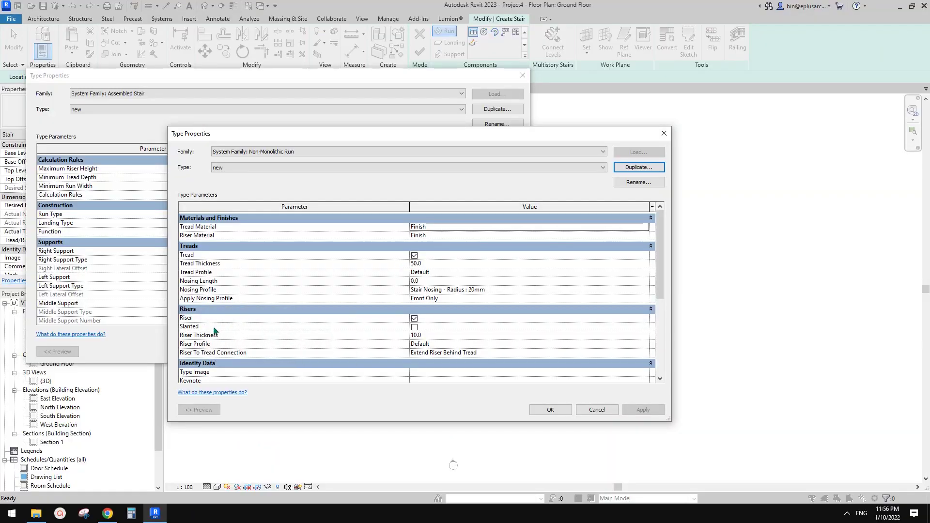
click(414, 318)
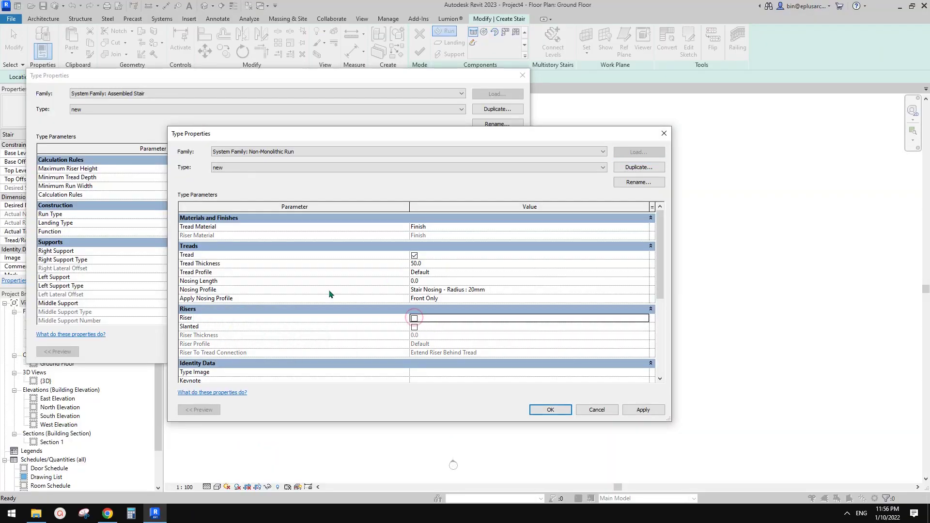
click(108, 513)
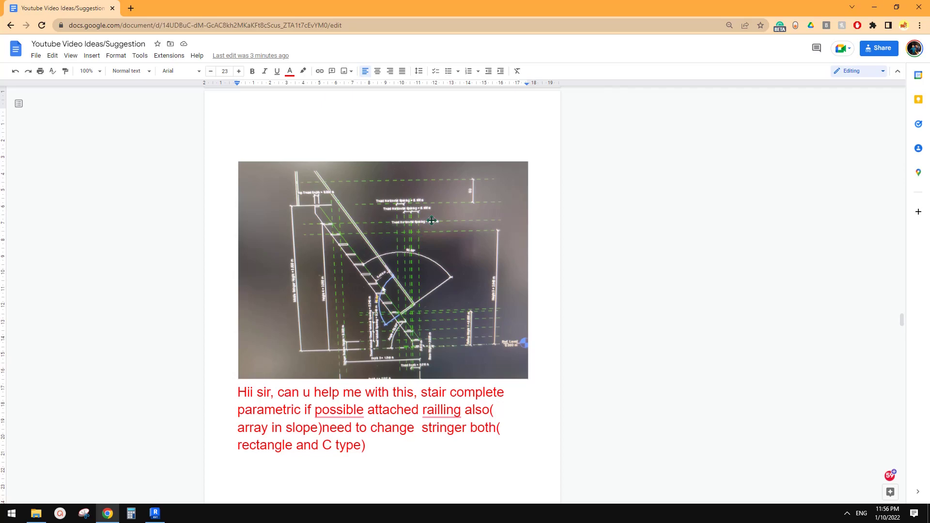
Keep the Default tread profile and save the 'new' run type settings.
click(155, 513)
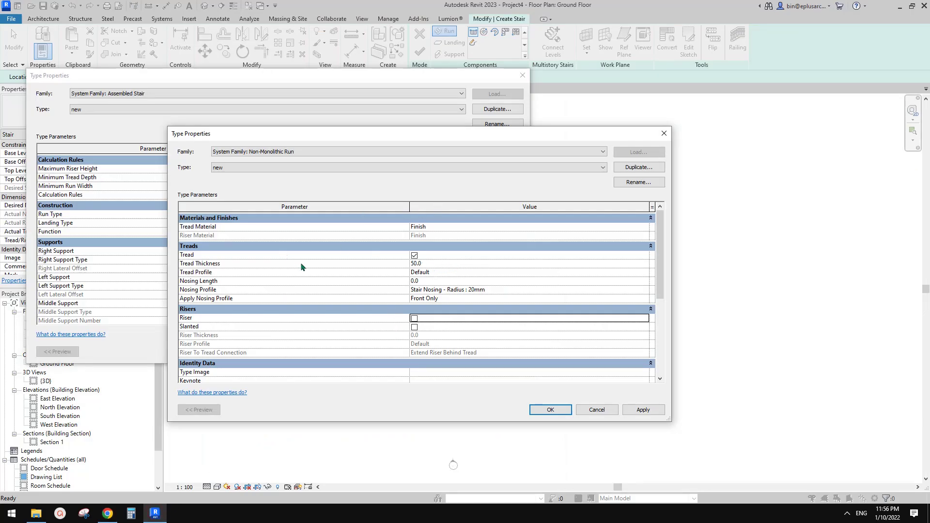
click(447, 274)
click(644, 272)
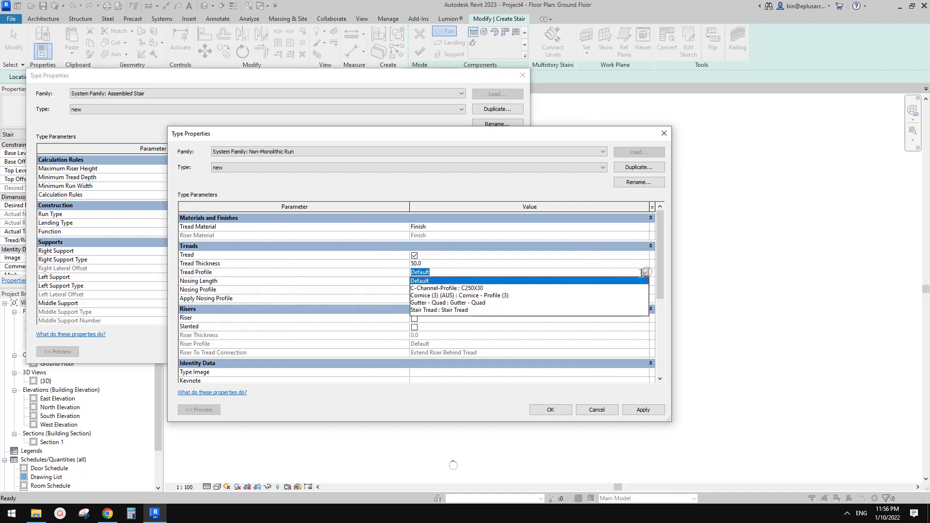
click(570, 275)
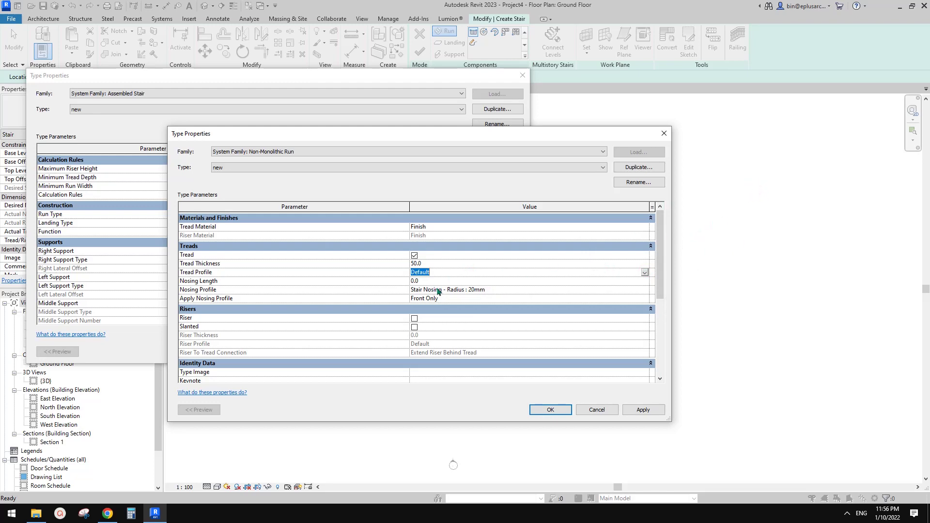
click(108, 513)
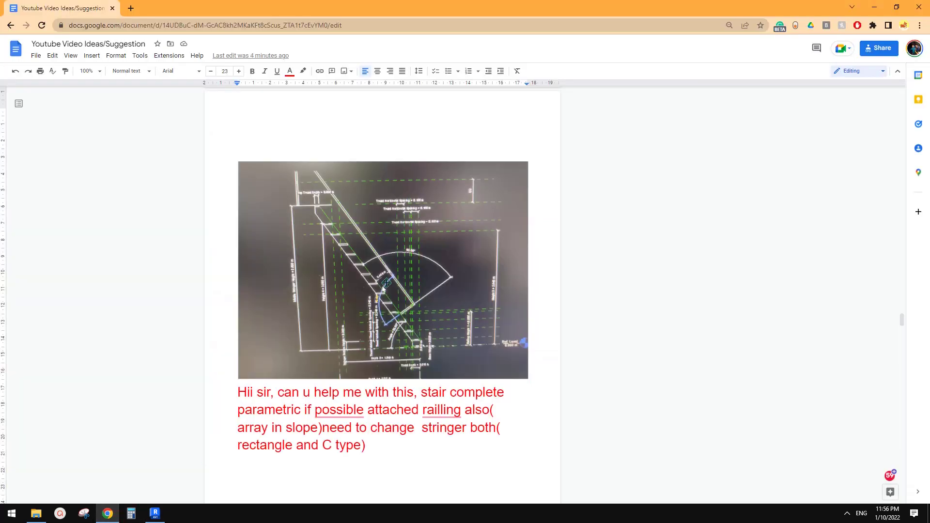
click(158, 513)
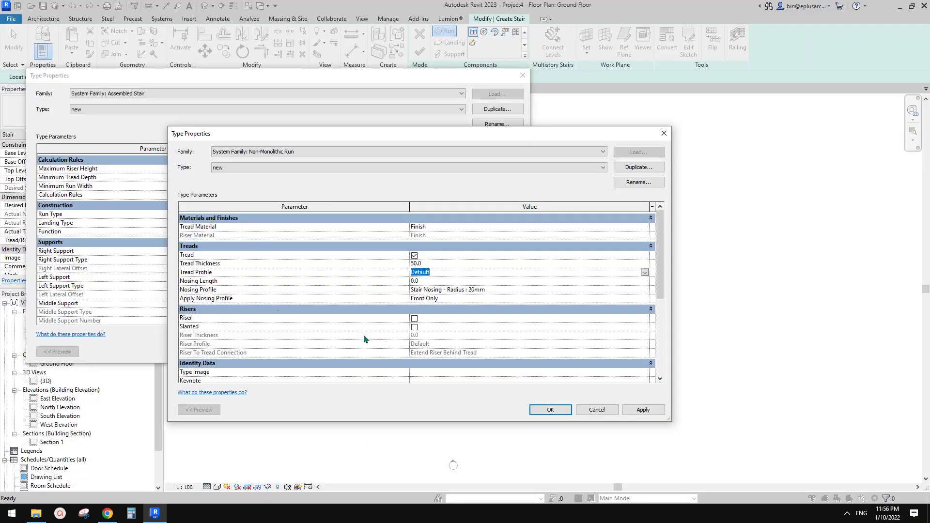
drag(660, 263, 586, 403)
click(550, 409)
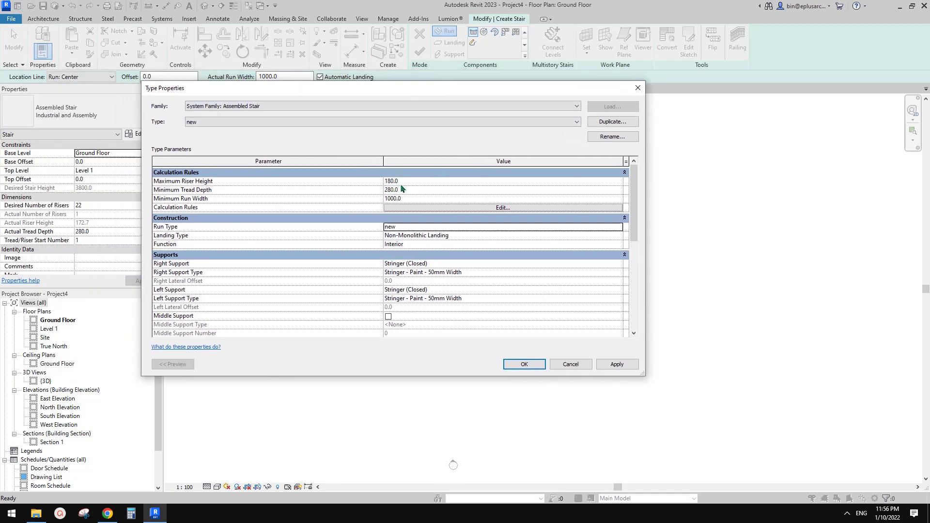
Compare the 'new' stair type parameters with the reference sketch and accept them.
drag(449, 88, 453, 103)
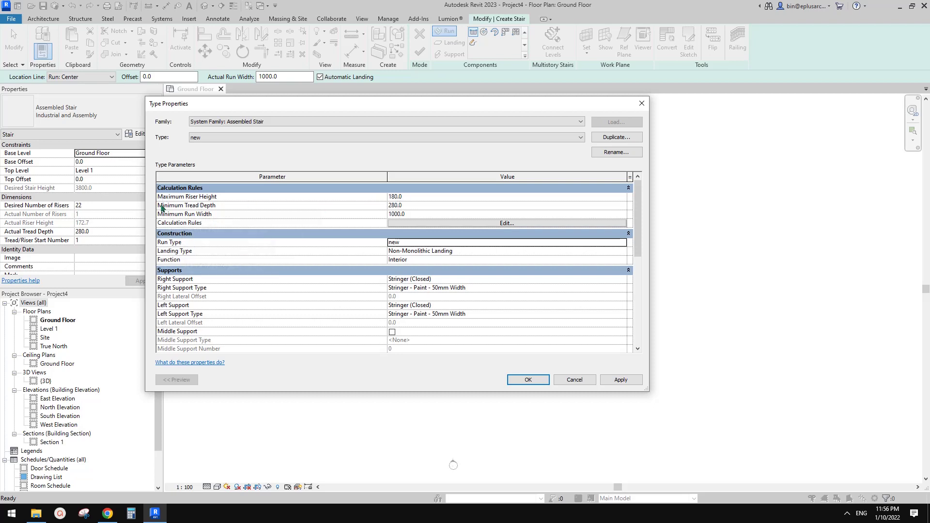
mouse_move(169, 210)
click(108, 513)
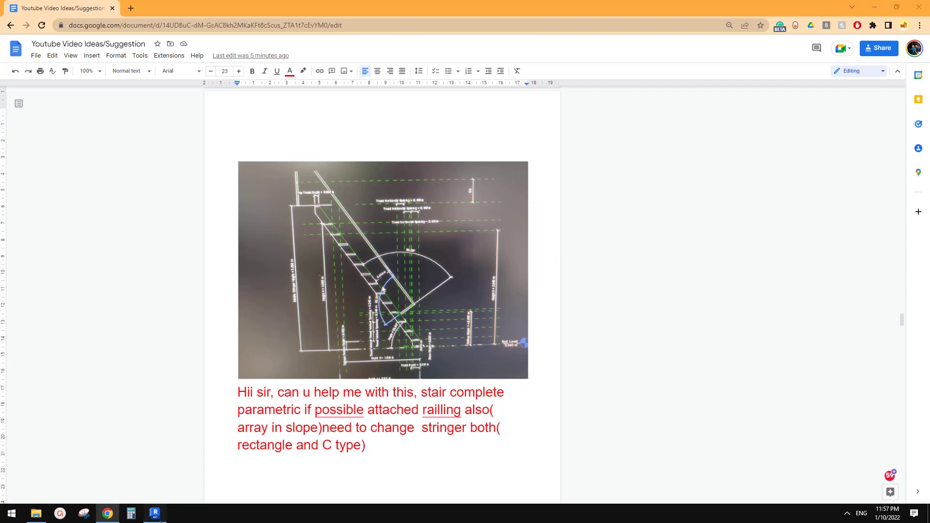
click(155, 513)
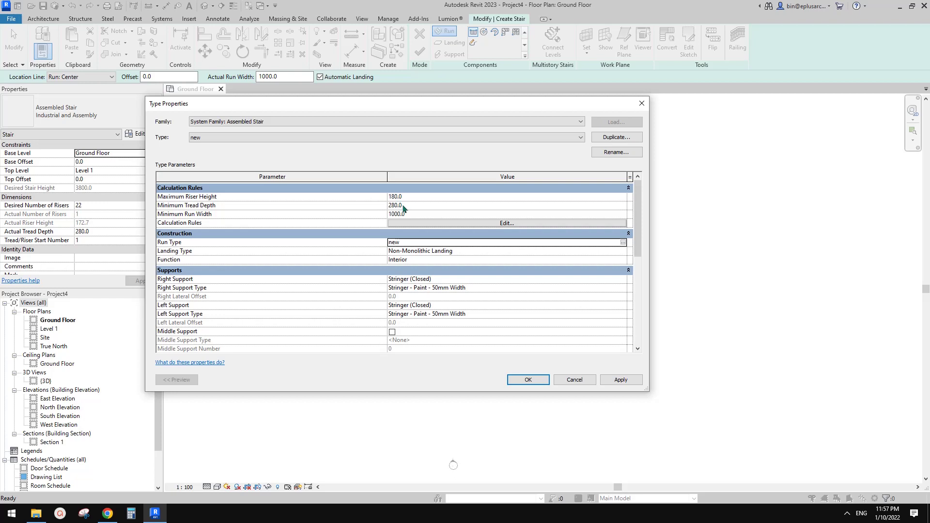
mouse_move(632, 228)
mouse_down()
mouse_move(633, 263)
mouse_move(633, 233)
mouse_up()
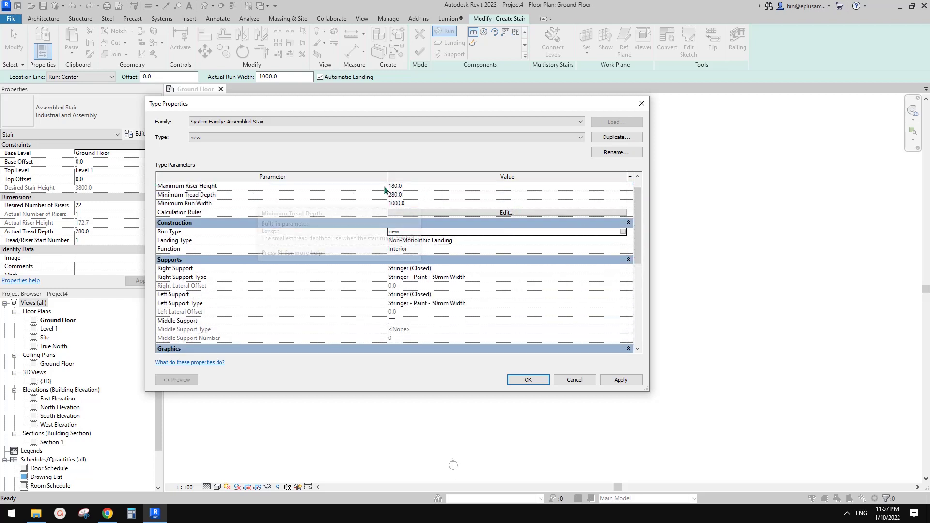
scroll(645, 241, down, 2)
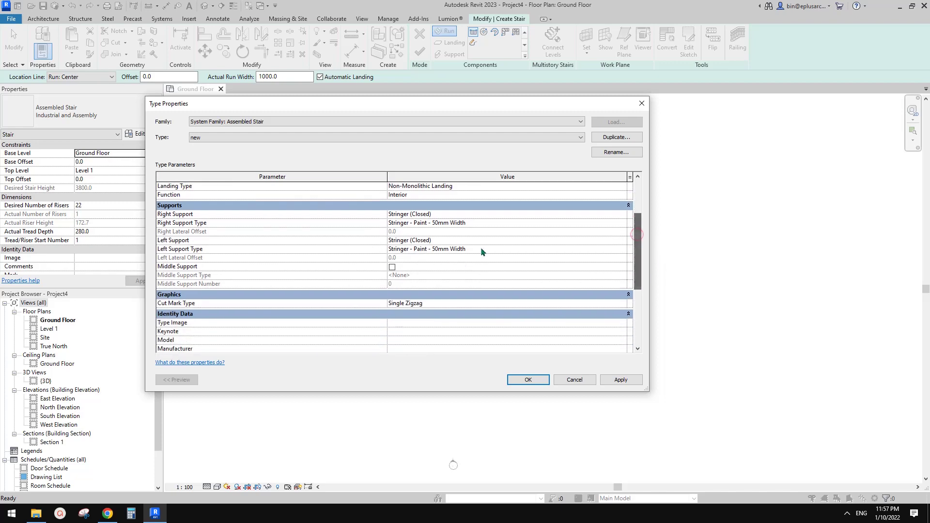
click(528, 379)
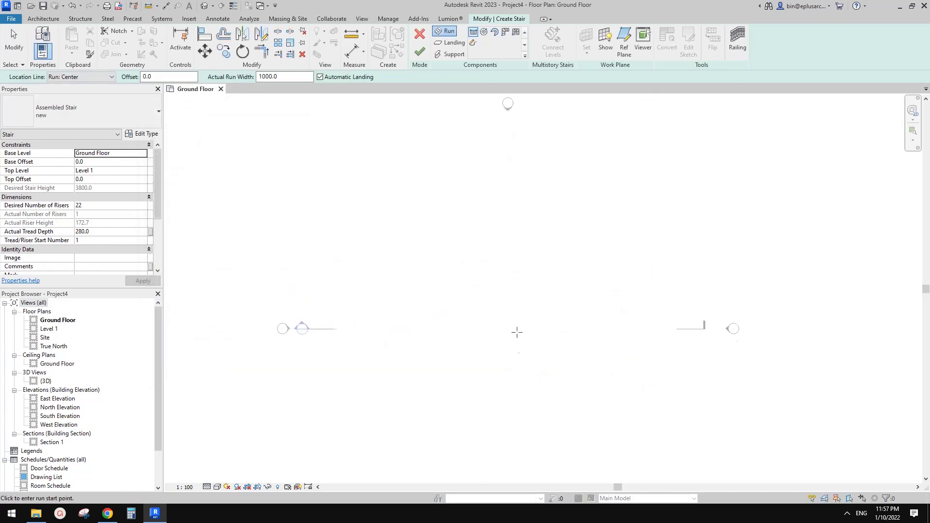
Sketch one straight 22-riser run on the Ground Floor plan and zoom in on it.
click(597, 286)
click(452, 281)
key(Escape)
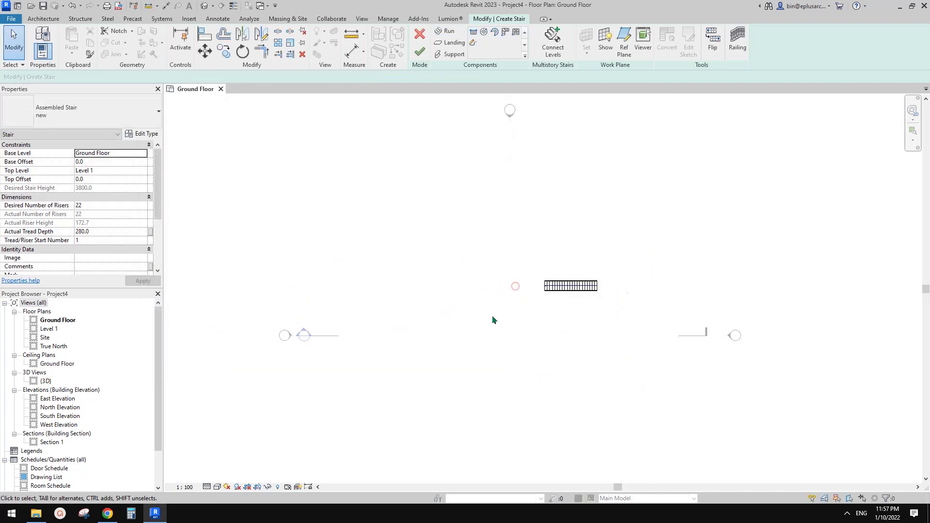
scroll(579, 304, up, 2)
scroll(490, 301, up, 1)
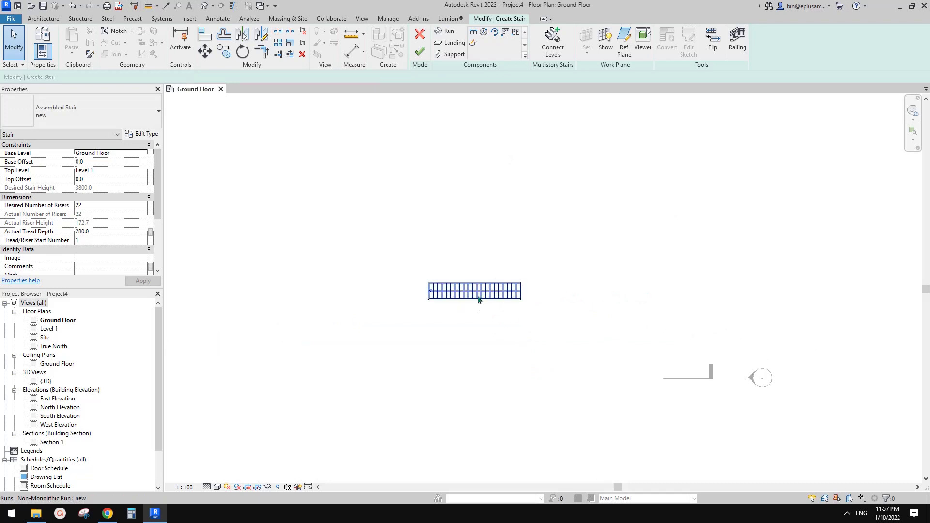
middle_drag(478, 299, 476, 308)
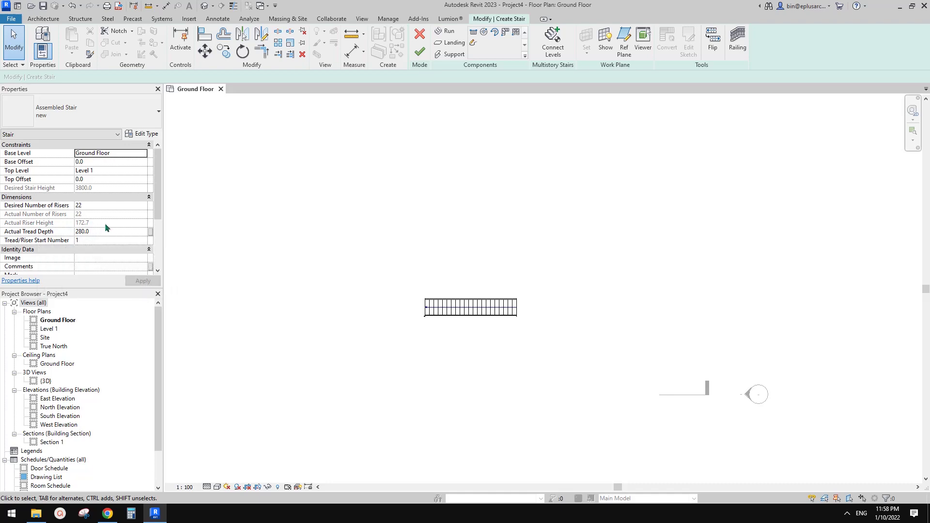
Review the stair's type properties and close them without changes.
click(141, 134)
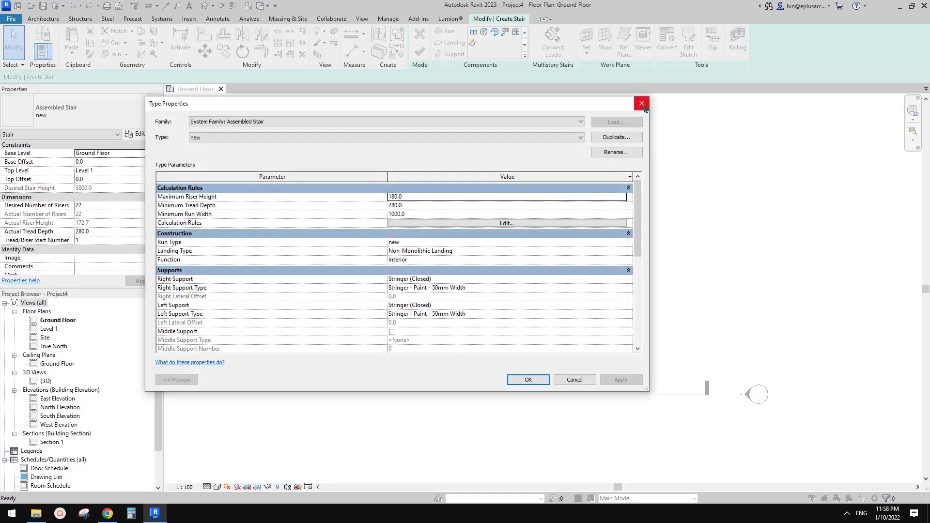
click(641, 104)
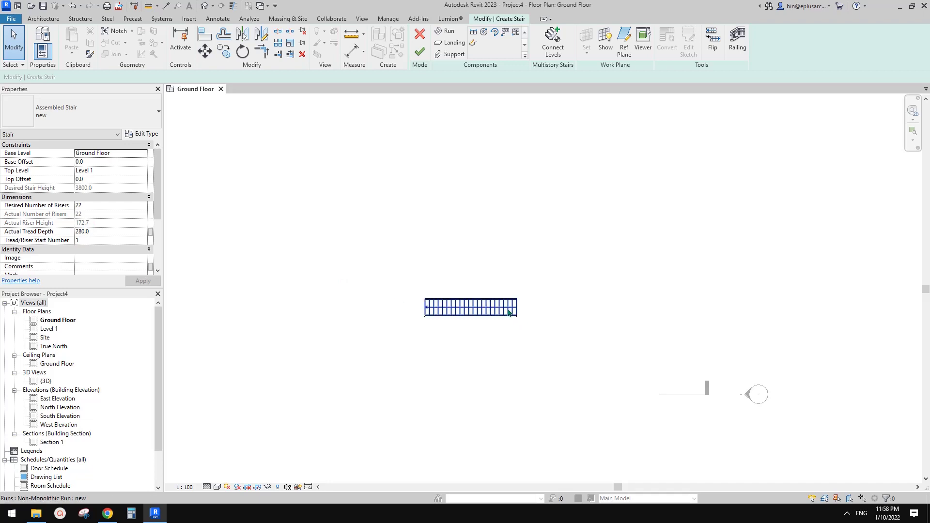
scroll(455, 312, up, 4)
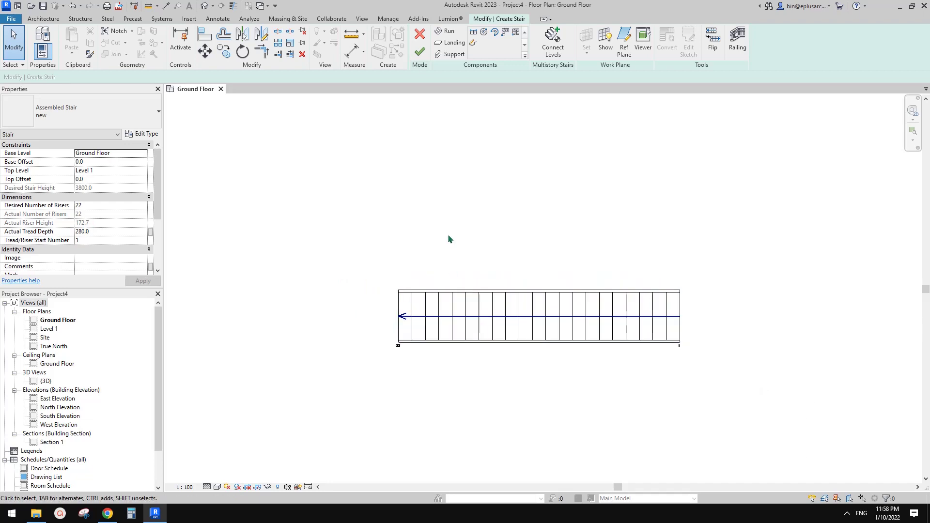
Finish the stair sketch and orbit the stair in the default 3D view.
click(420, 51)
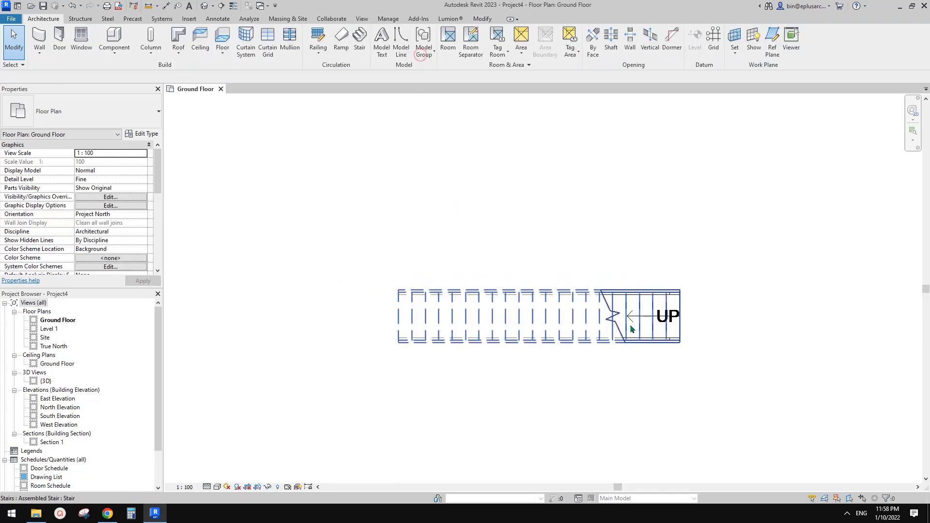
scroll(515, 336, up, 2)
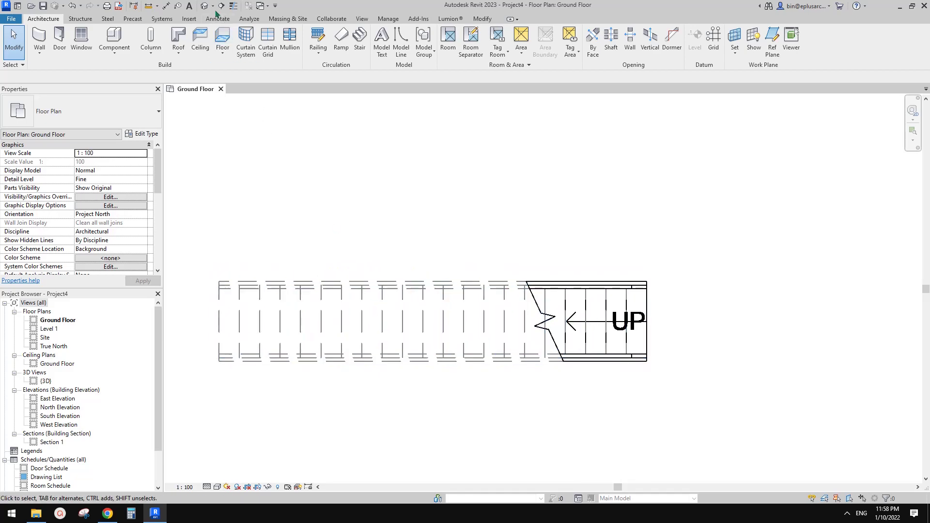
click(205, 5)
shift+middle_drag(520, 357, 677, 249)
scroll(610, 242, up, 4)
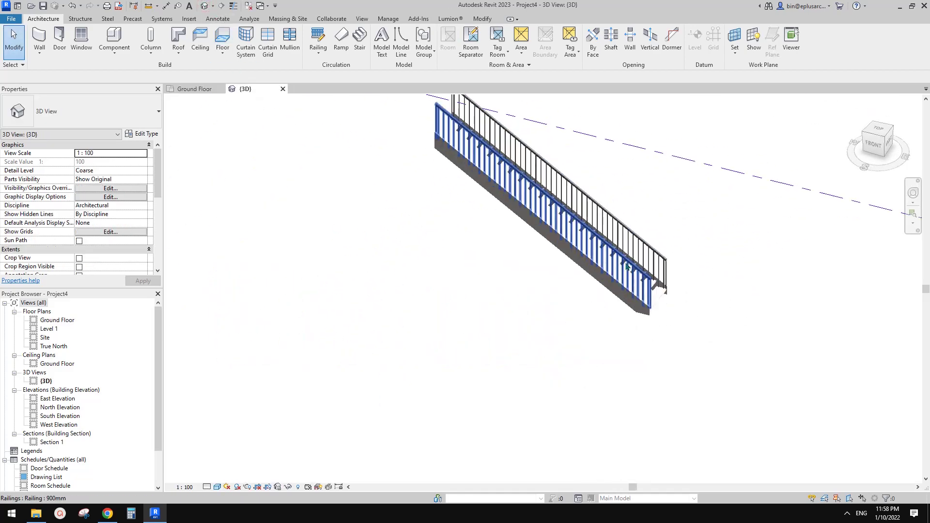
Delete the stair's railing and inspect the stair against the reference sketch.
click(596, 236)
key(Delete)
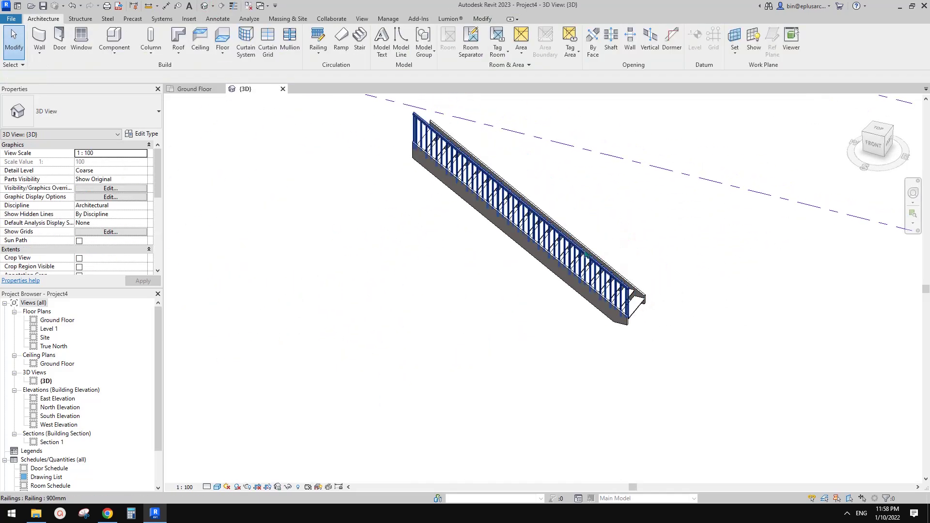
click(604, 245)
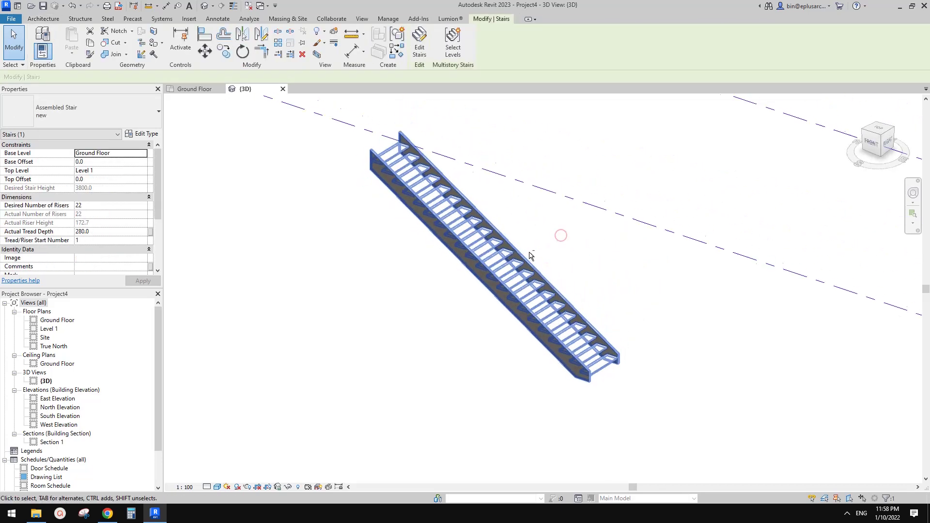
scroll(535, 282, up, 4)
shift+middle_drag(534, 282, 600, 325)
key(Escape)
click(523, 301)
scroll(520, 296, down, 3)
key(Escape)
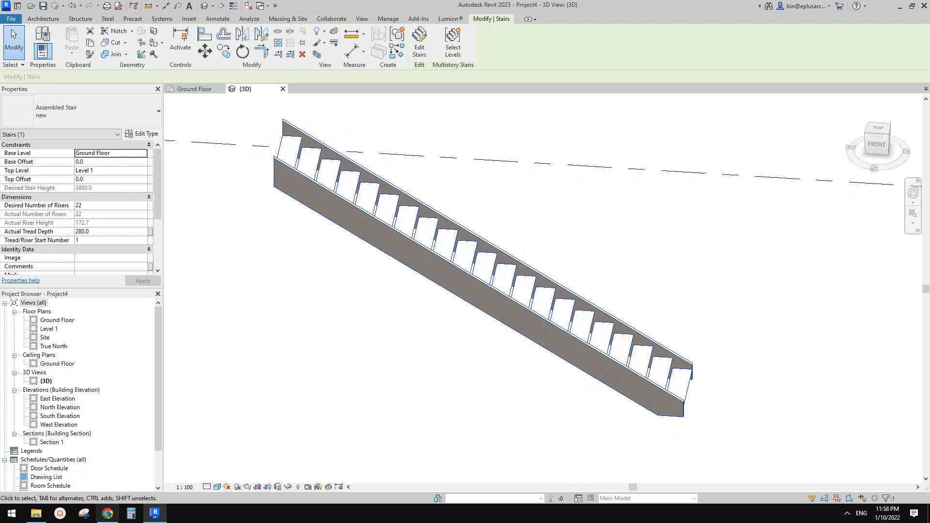
click(108, 513)
click(155, 512)
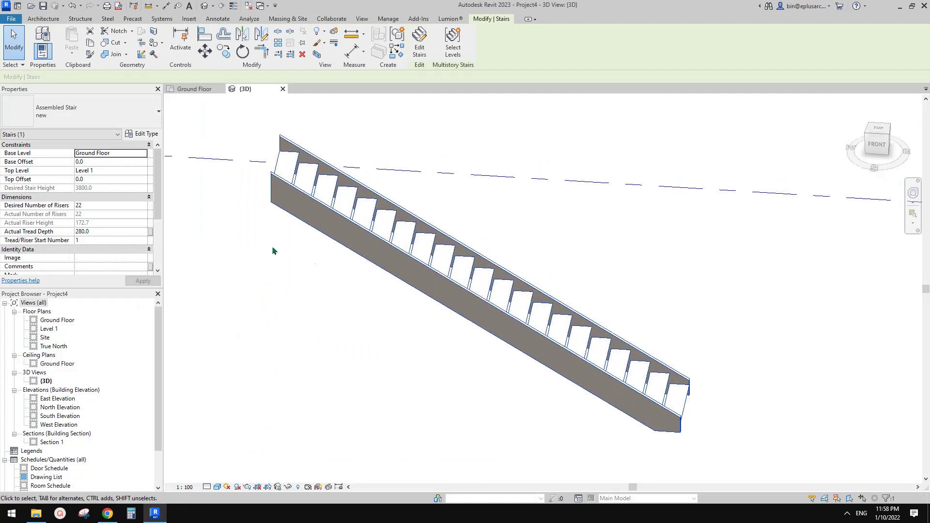
Set Actual Tread Depth to 200, accept the warning, and review the type properties.
click(114, 233)
text(2)
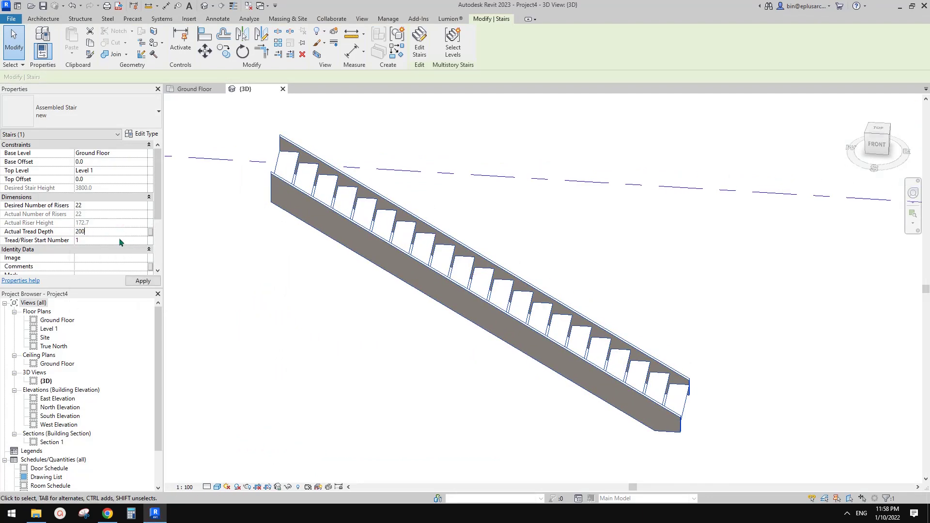
text(00)
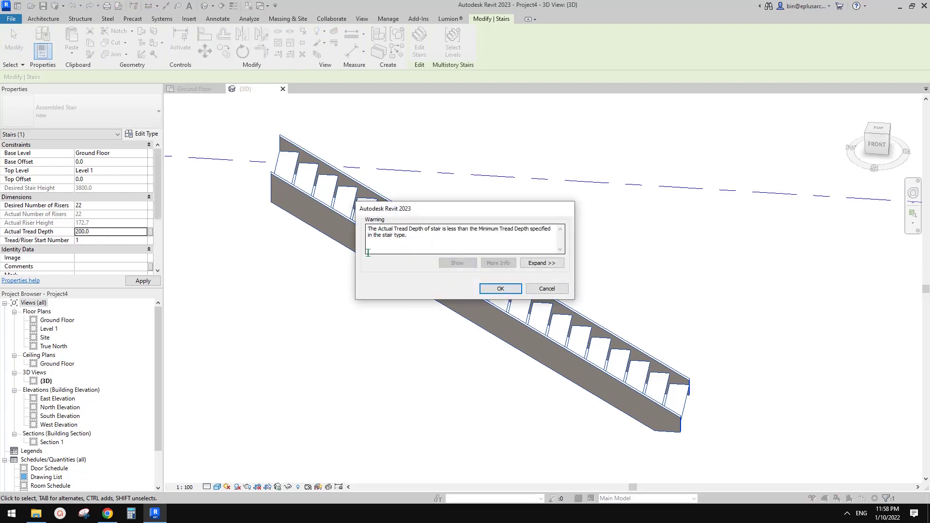
click(506, 280)
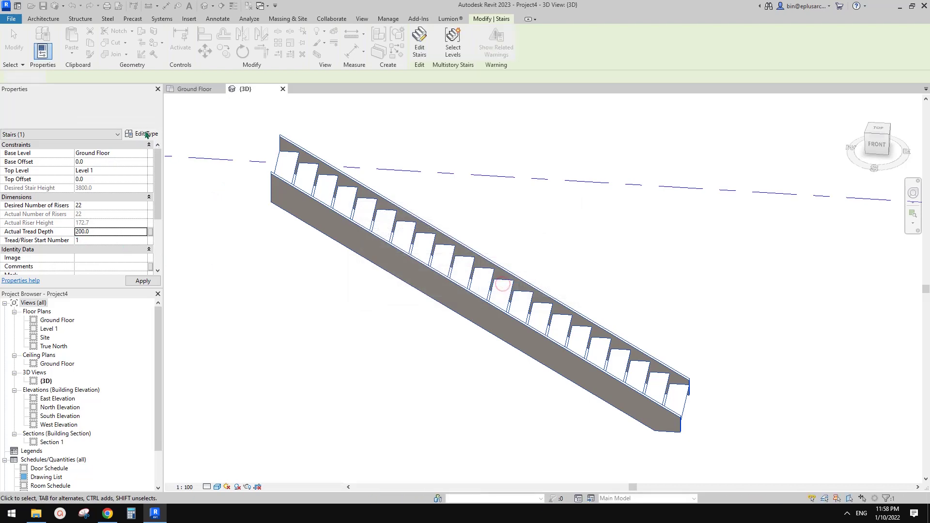
click(141, 133)
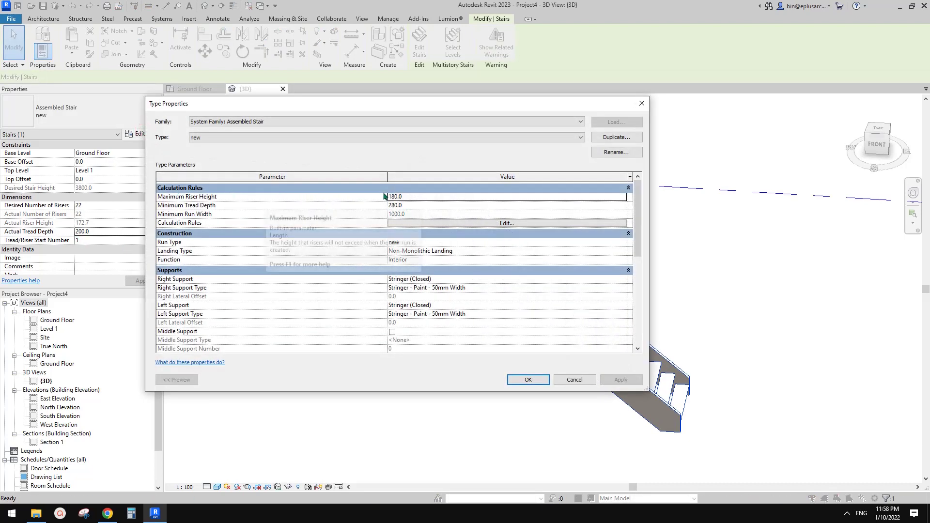
click(642, 104)
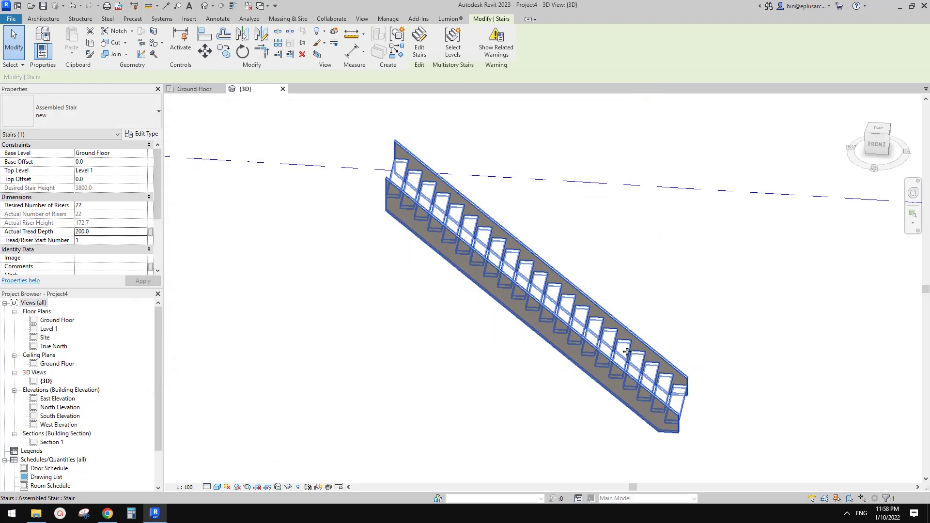
Reduce Actual Tread Depth to 150 after comparing with the reference sketch.
shift+middle_drag(549, 302, 607, 332)
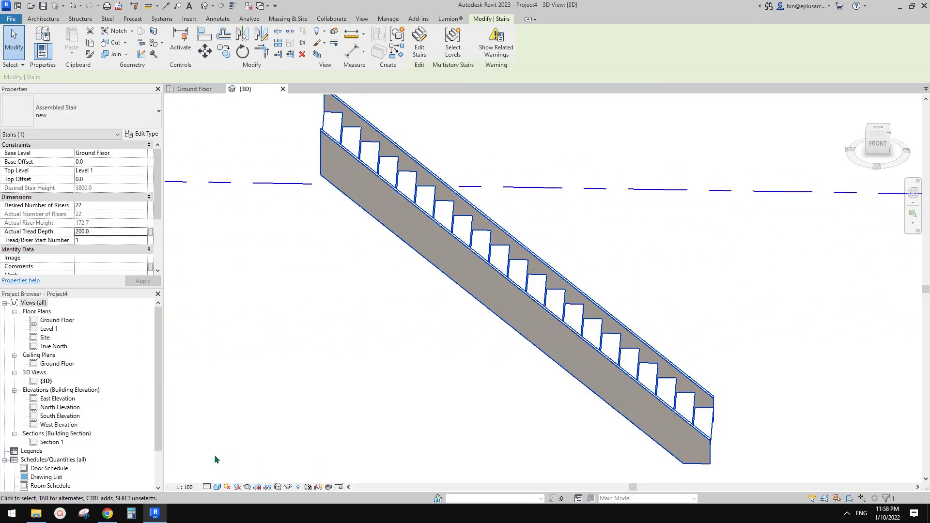
click(108, 512)
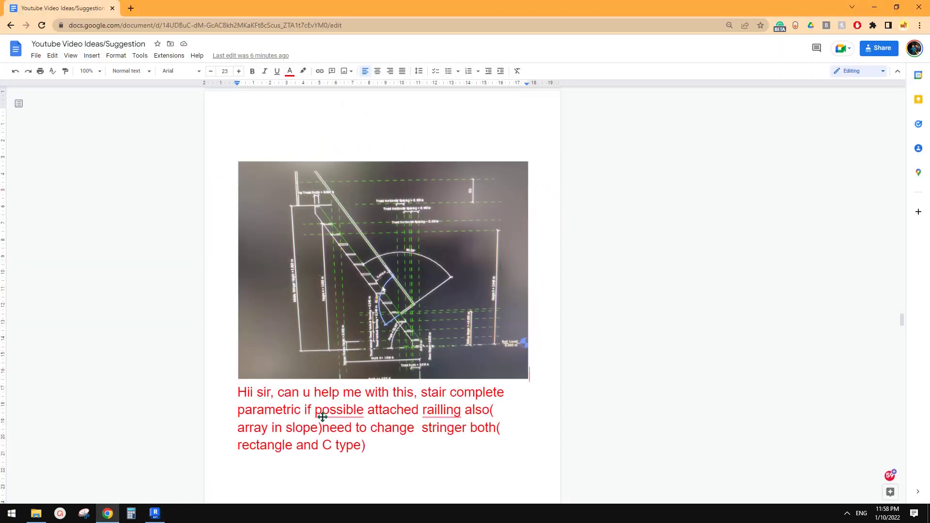
click(155, 513)
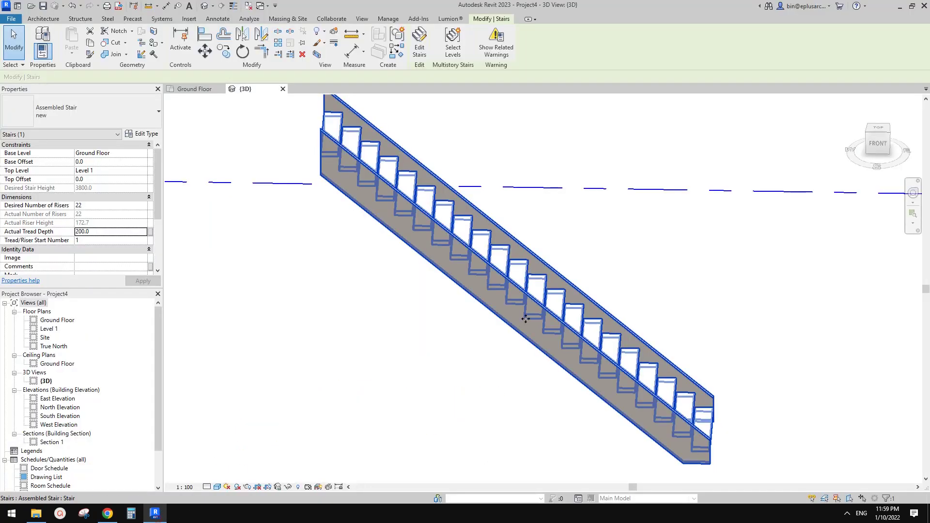
click(104, 233)
text(150)
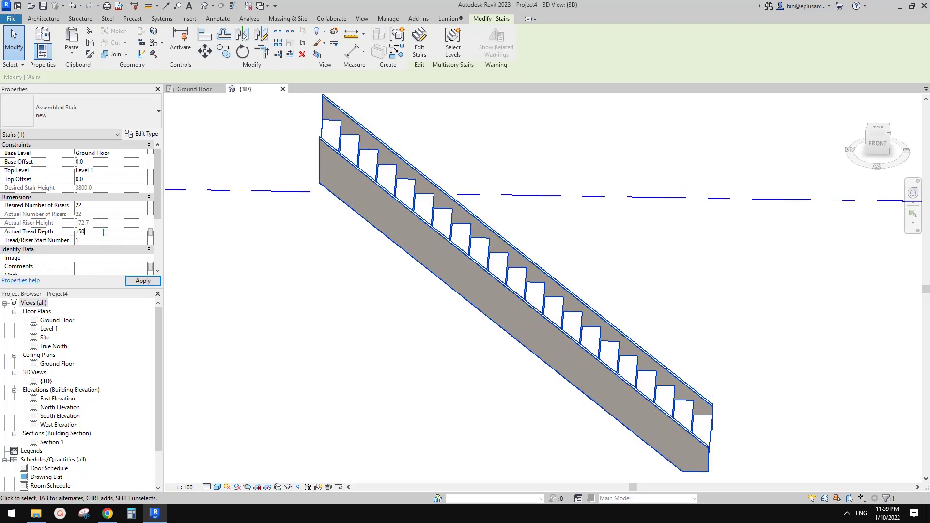
shift+middle_drag(388, 292, 532, 302)
key(alt+Tab)
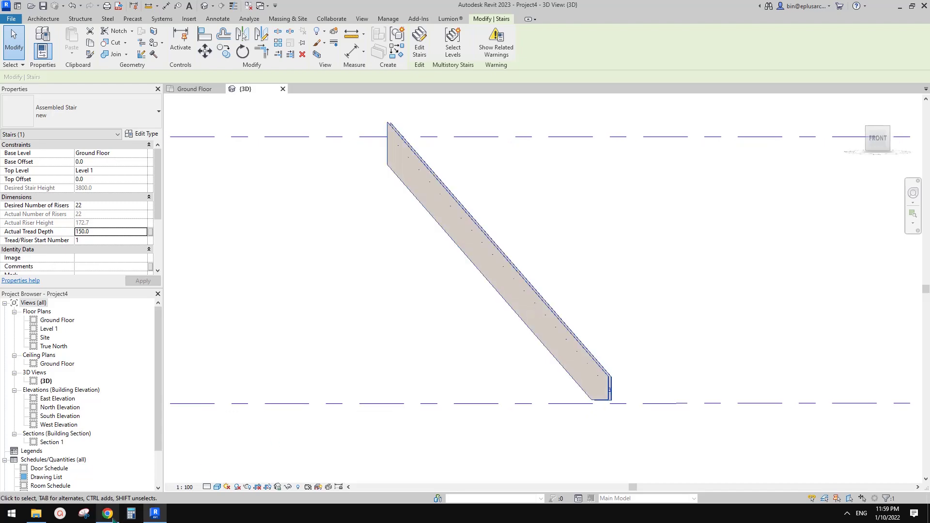
scroll(189, 482, down, 1)
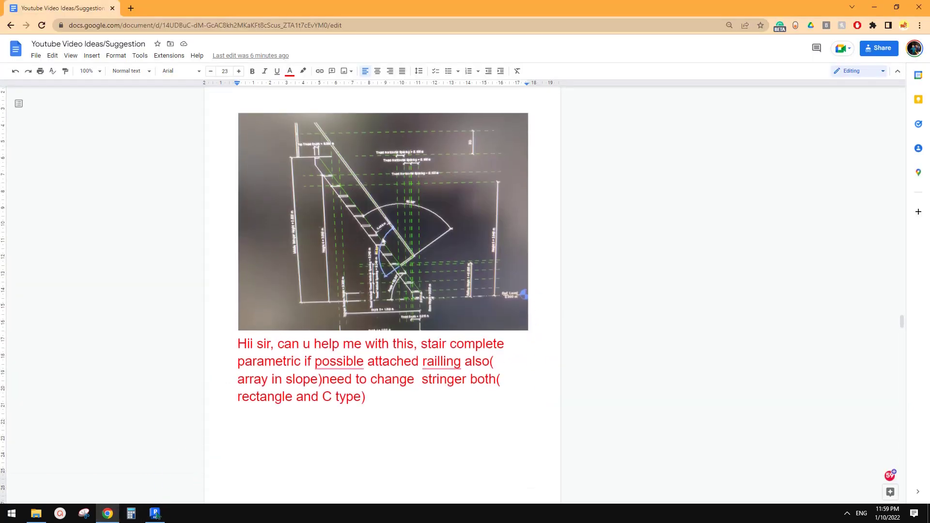
click(155, 512)
Orbit to view the shallower treads from below and open the stair's type properties.
shift+middle_drag(499, 311, 460, 195)
shift+middle_drag(471, 244, 458, 212)
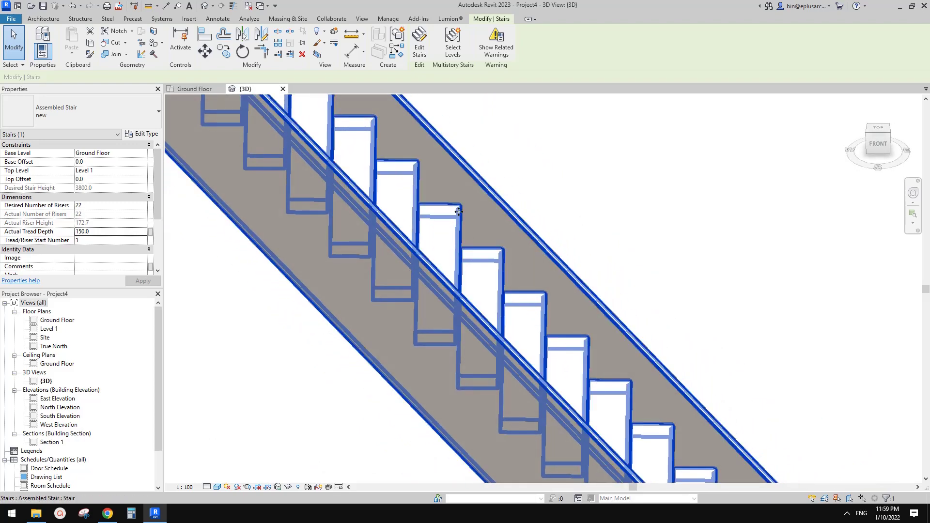
shift+middle_drag(461, 243, 395, 257)
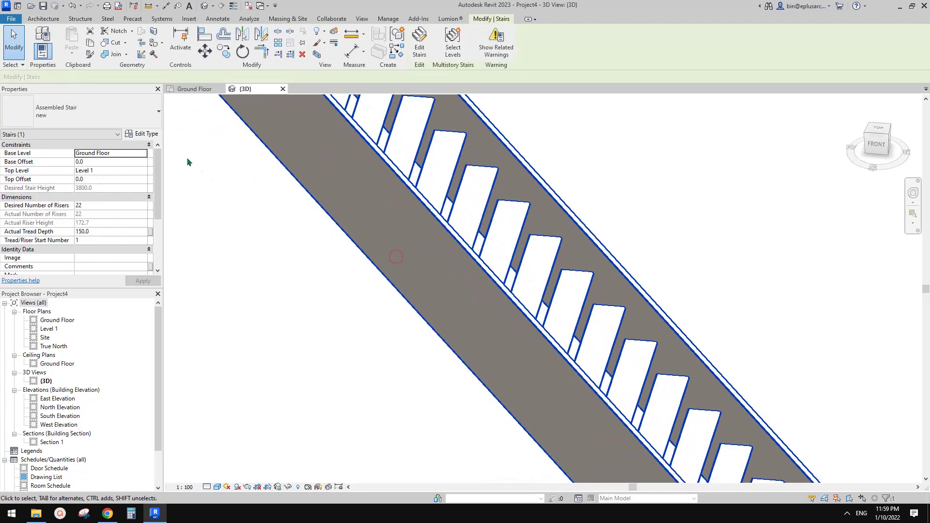
click(144, 134)
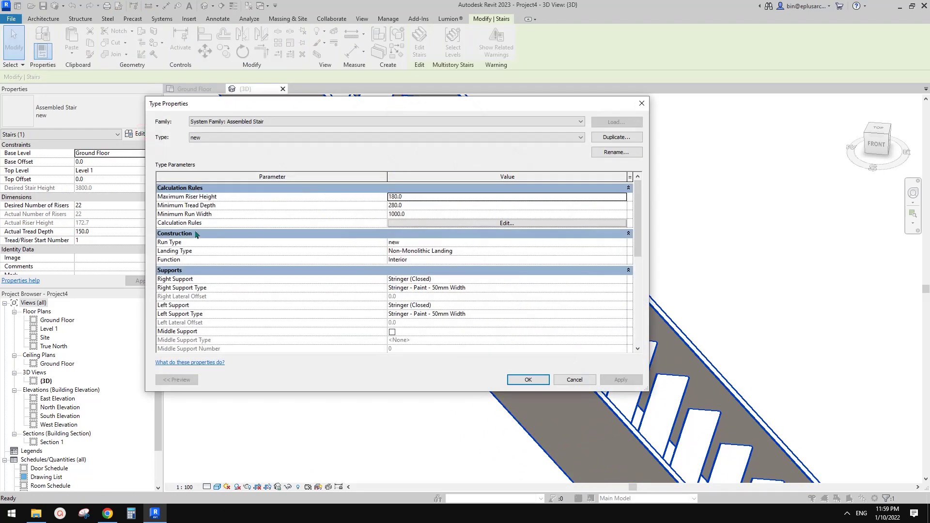
Set the 'new' run type's Nosing Length to 75 and apply it.
click(628, 243)
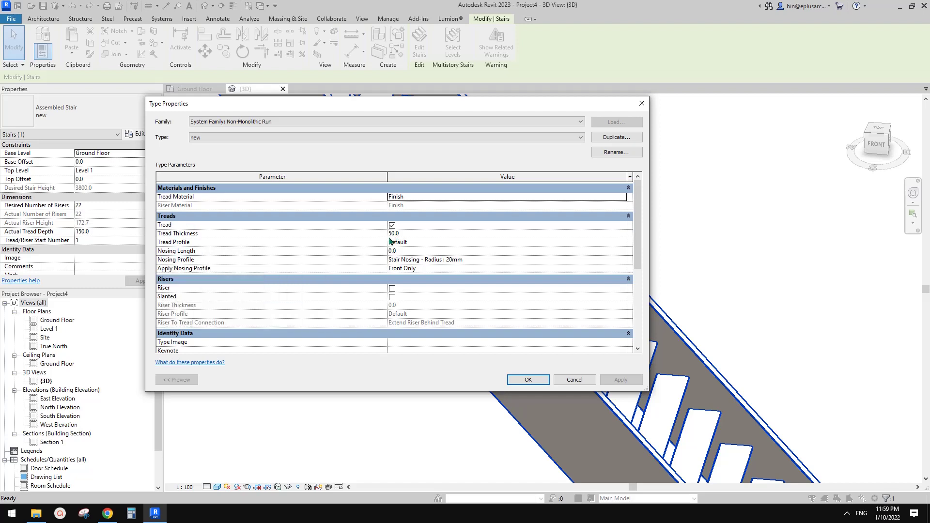
drag(586, 103, 428, 75)
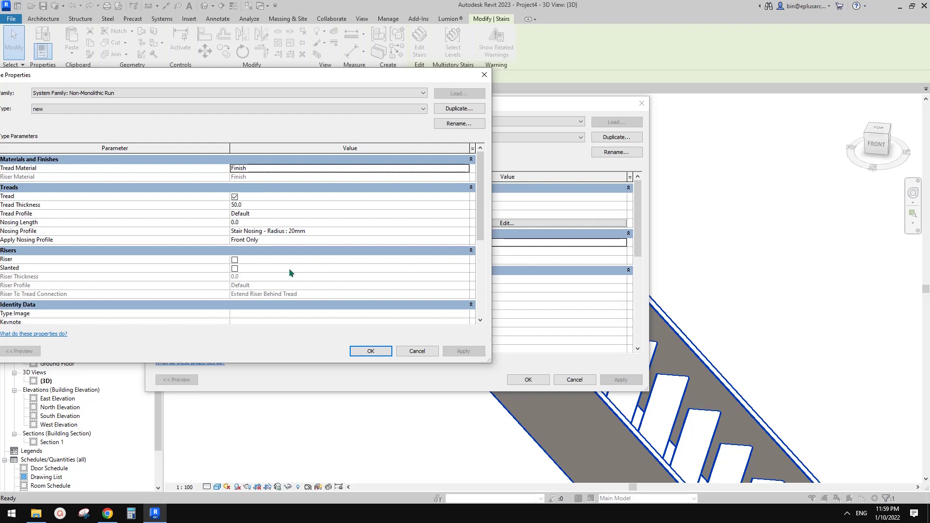
drag(308, 76, 409, 76)
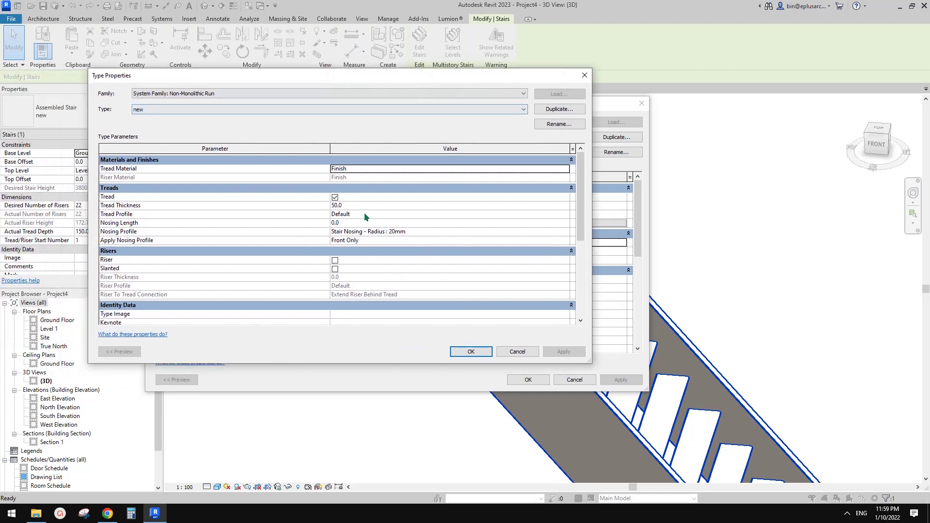
click(358, 223)
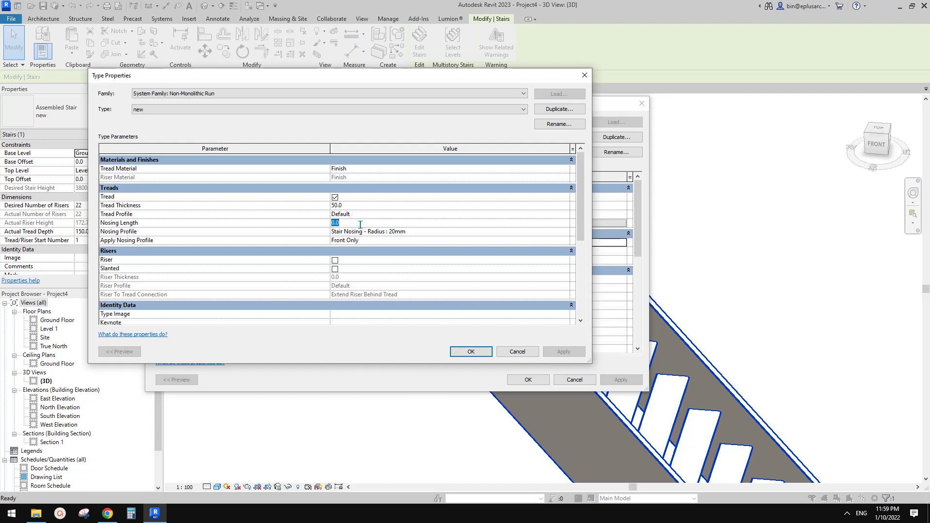
text(75)
click(419, 227)
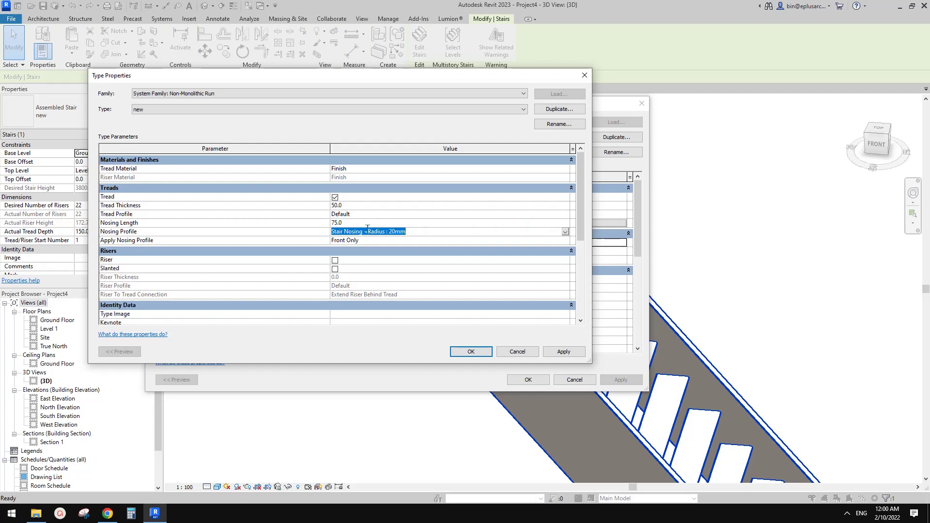
click(563, 352)
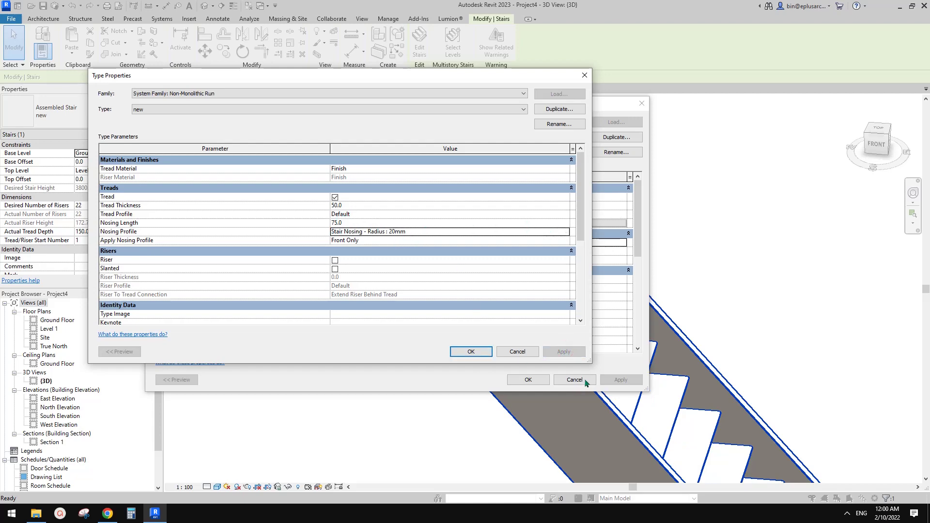
click(471, 352)
click(615, 379)
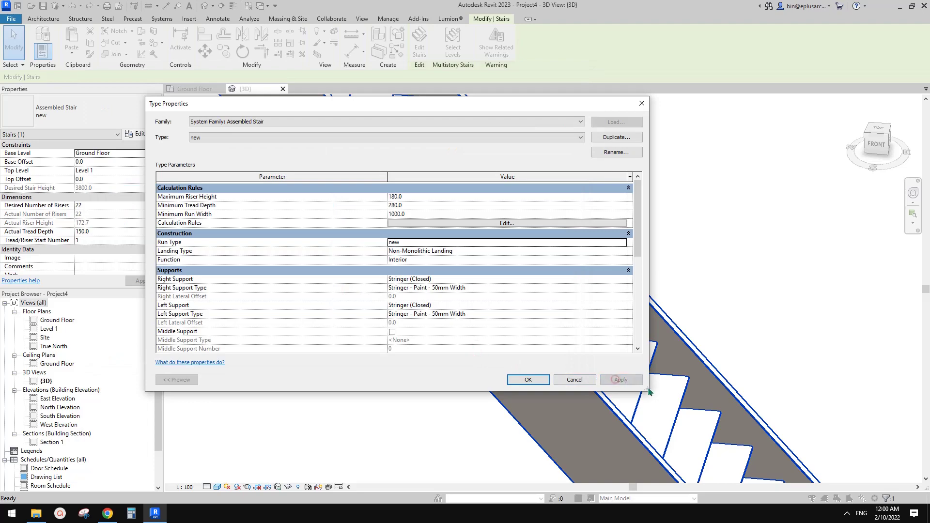
click(528, 380)
Select the stair and reopen the settings of its 'new' run type.
shift+middle_drag(539, 383, 517, 208)
click(517, 207)
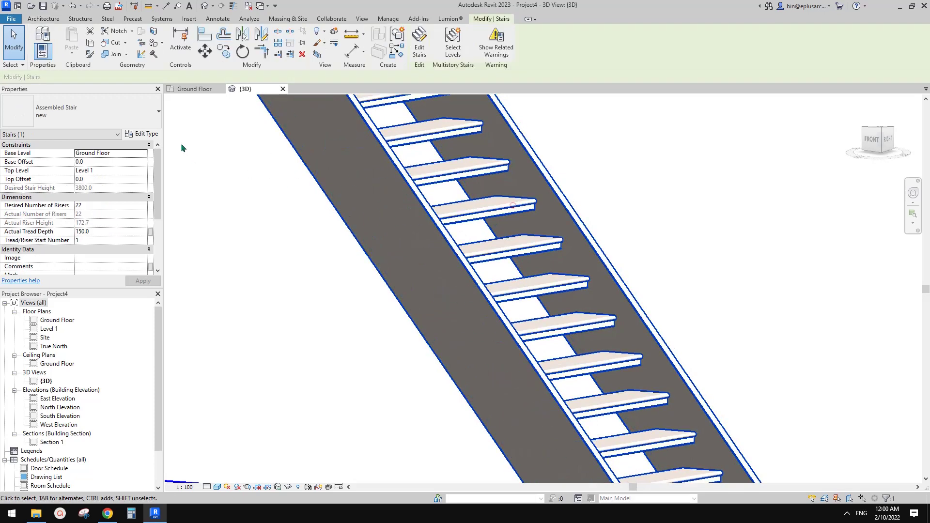
click(145, 134)
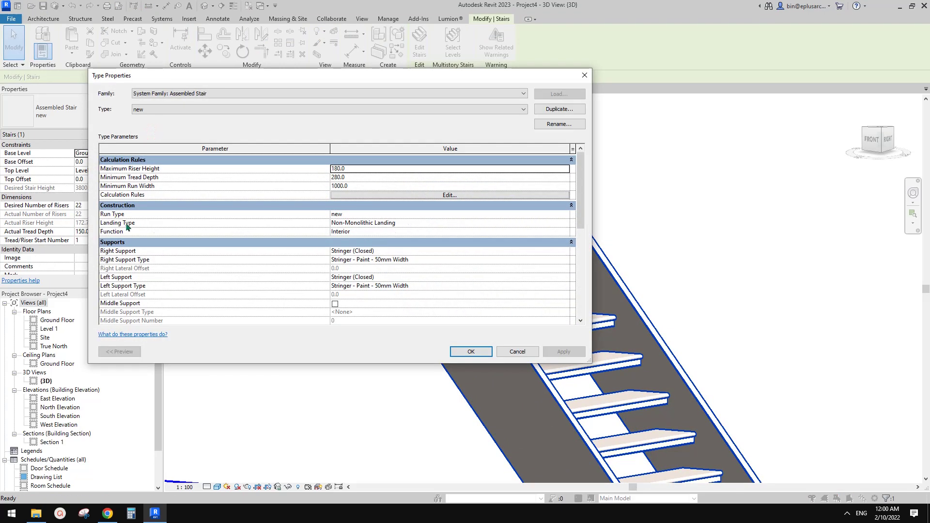
click(569, 215)
click(569, 215)
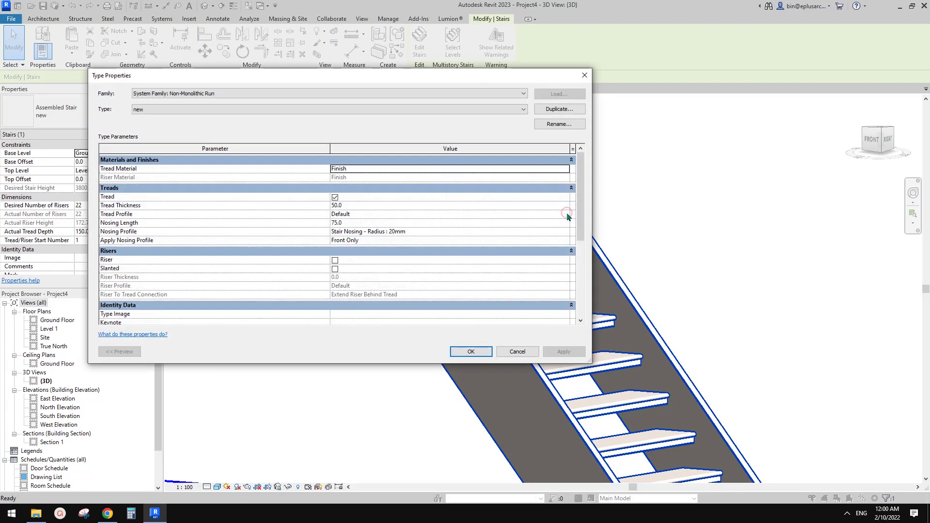
drag(533, 80, 518, 81)
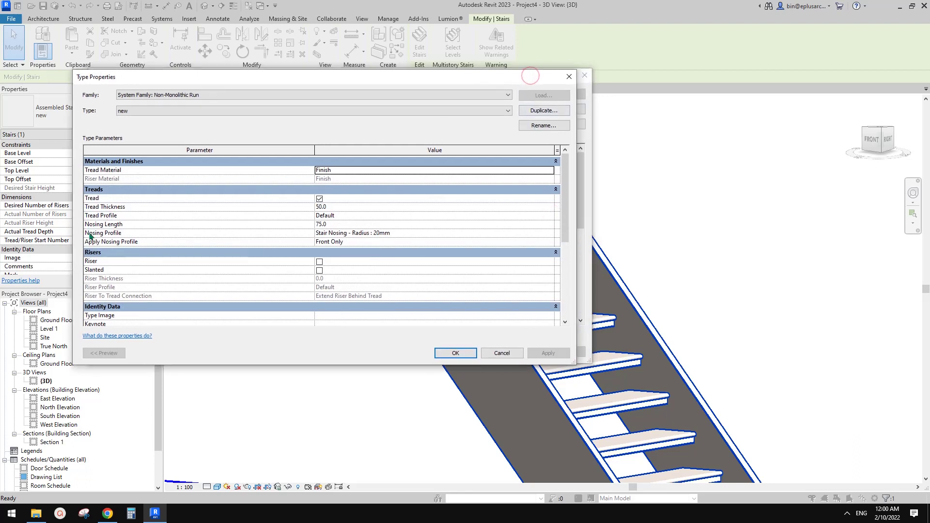
Set Nosing Profile to Default, apply, and confirm both type dialogs.
click(388, 233)
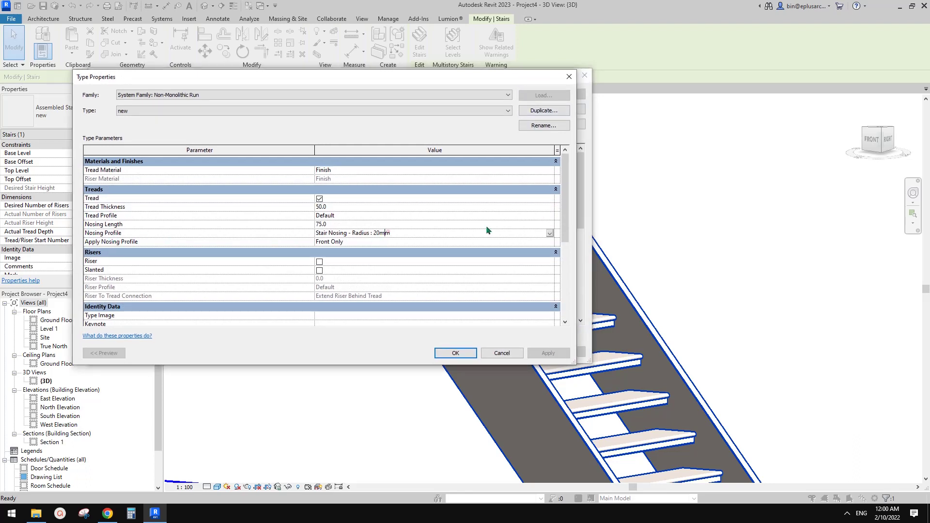
click(549, 233)
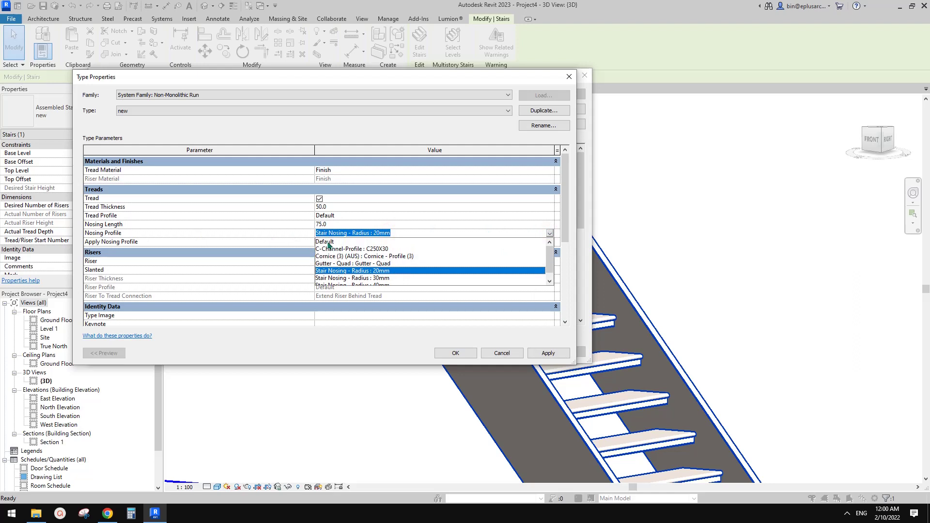
scroll(549, 259, down, 1)
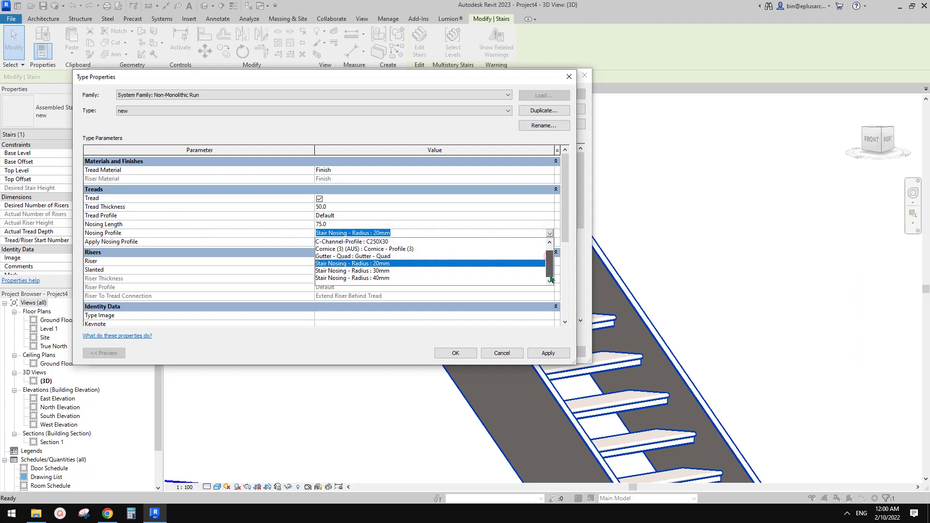
scroll(549, 259, up, 1)
click(325, 241)
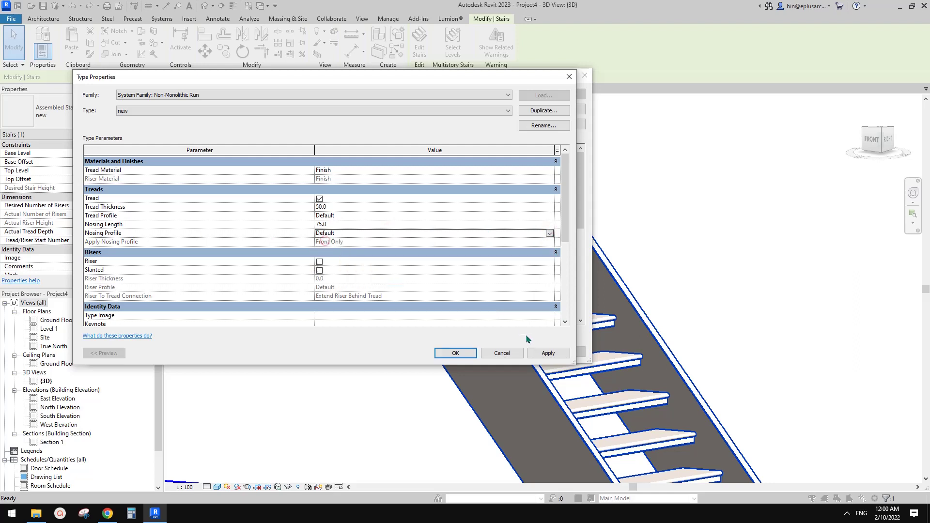
click(548, 353)
click(474, 353)
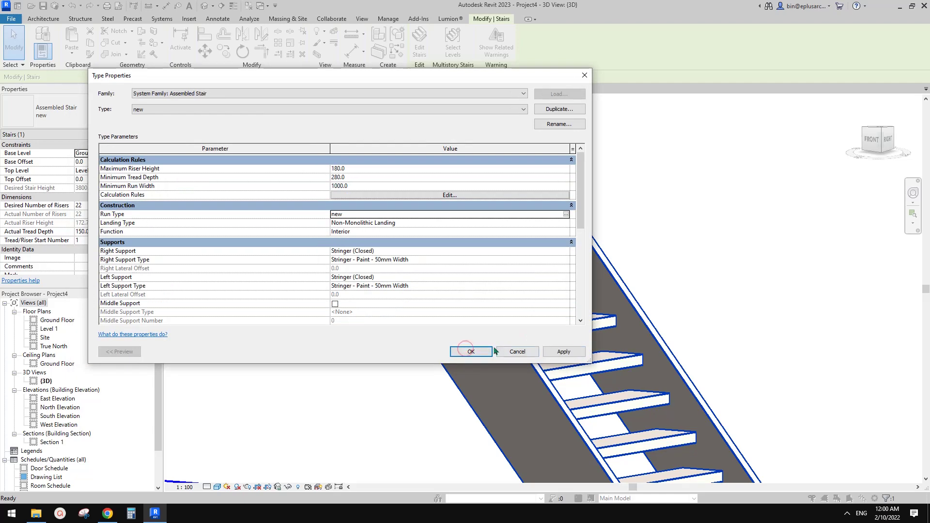
click(474, 353)
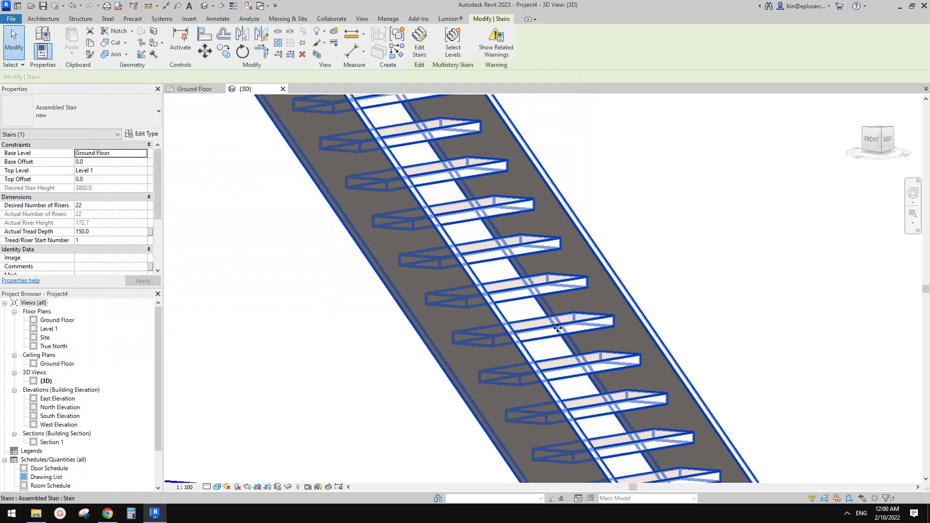
Orbit to see the open treads edge-on, then select the stair and open its type properties.
shift+middle_drag(557, 328, 629, 375)
shift+middle_drag(600, 344, 524, 329)
key(Escape)
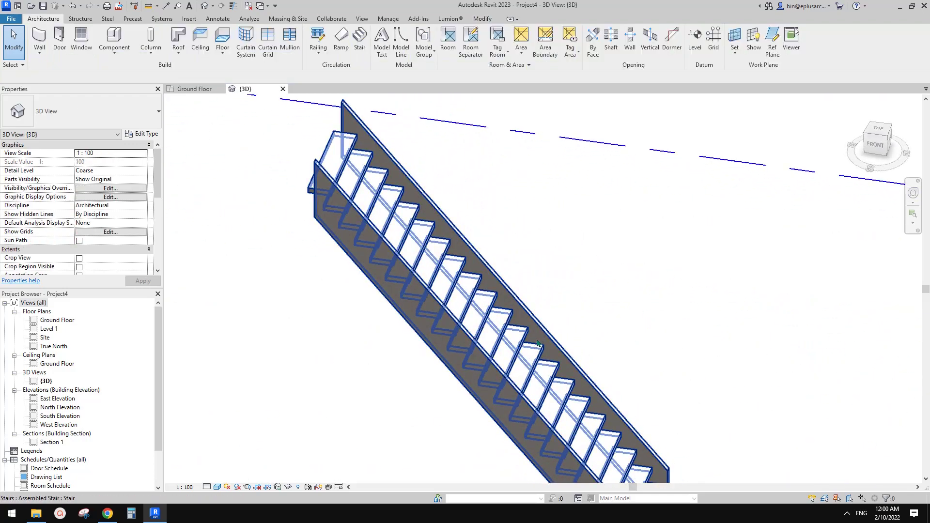
click(419, 310)
click(142, 135)
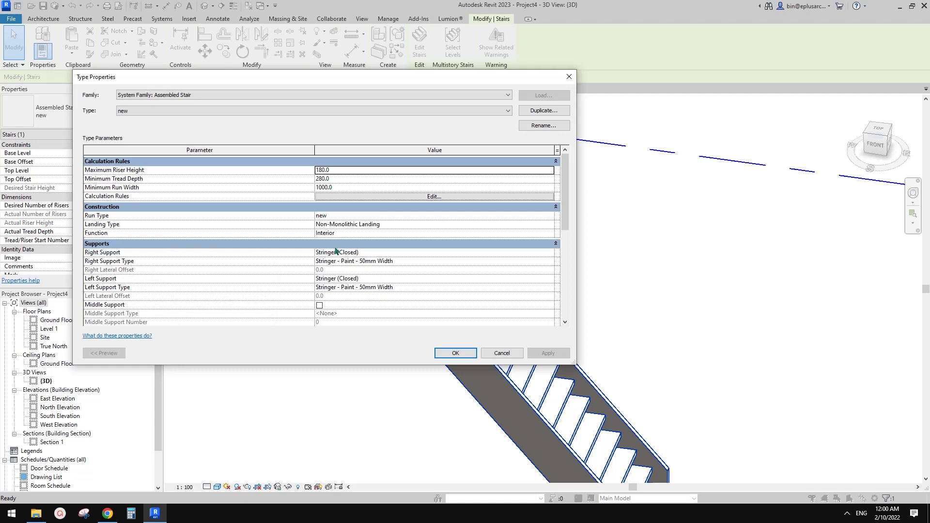
Duplicate the right support's stringer type as 'new'.
click(551, 257)
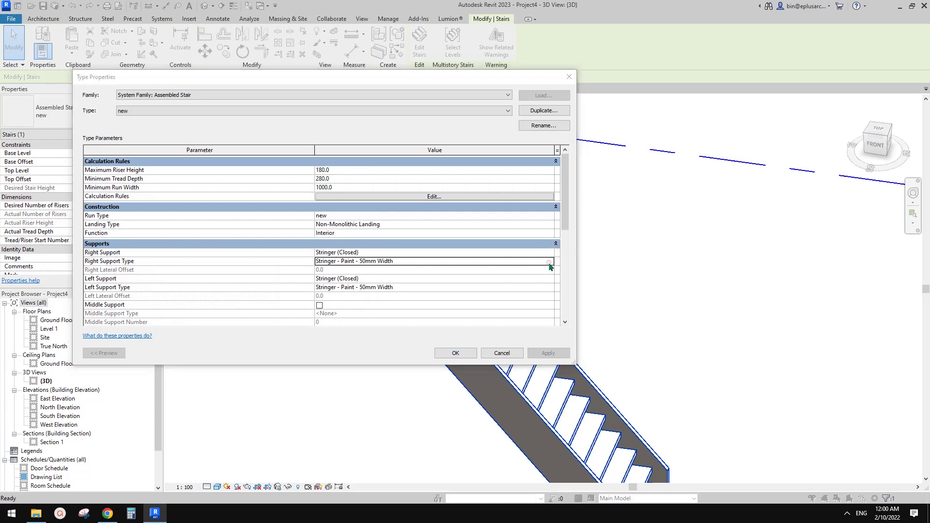
click(550, 261)
click(514, 355)
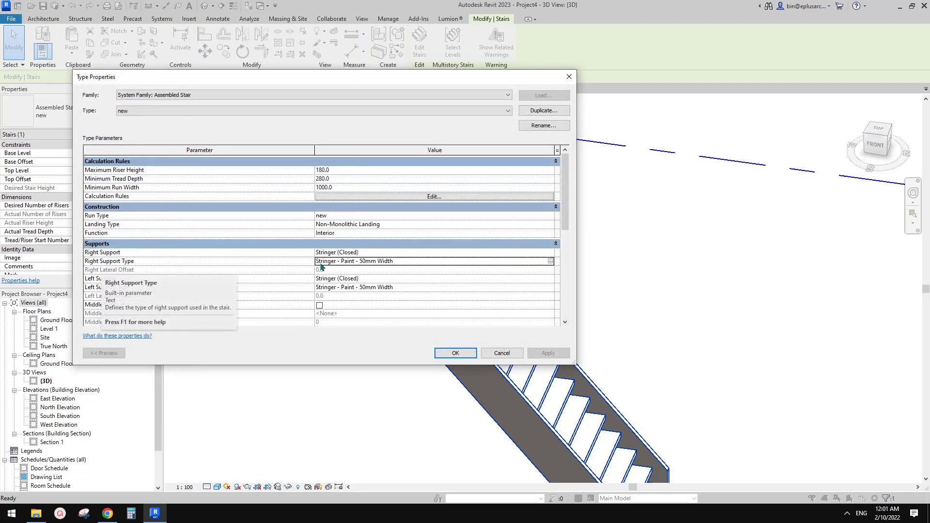
click(551, 262)
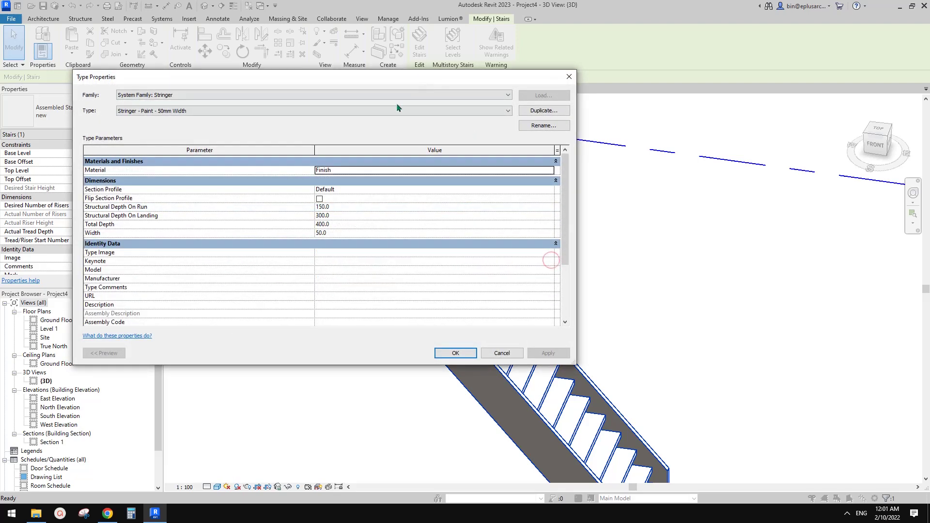
click(543, 111)
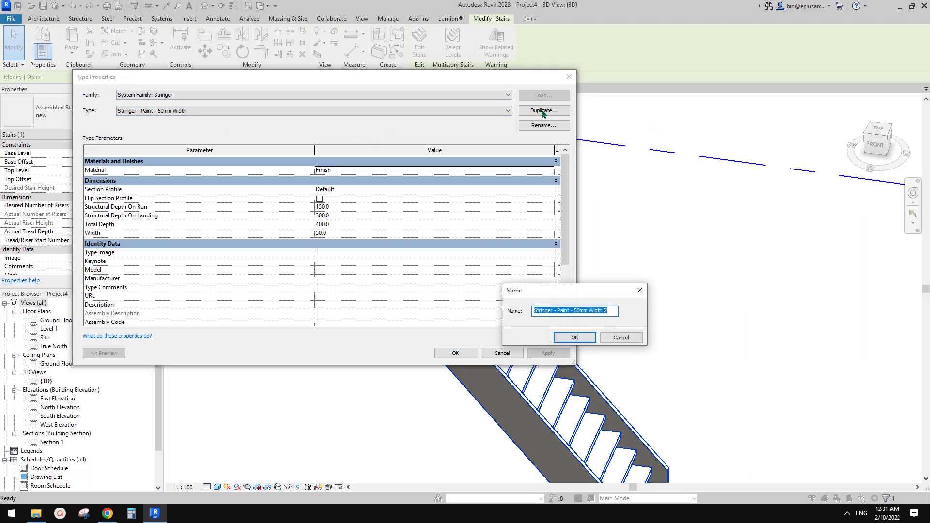
text(new)
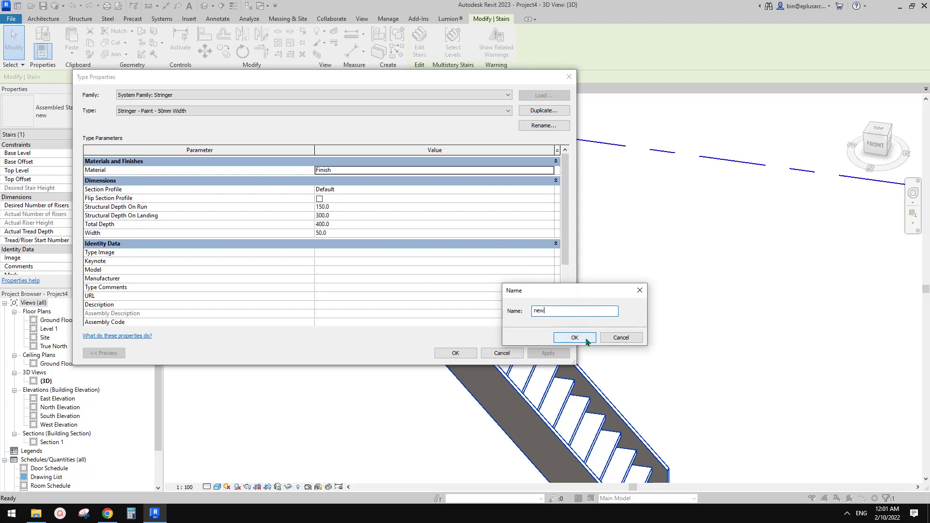
click(588, 338)
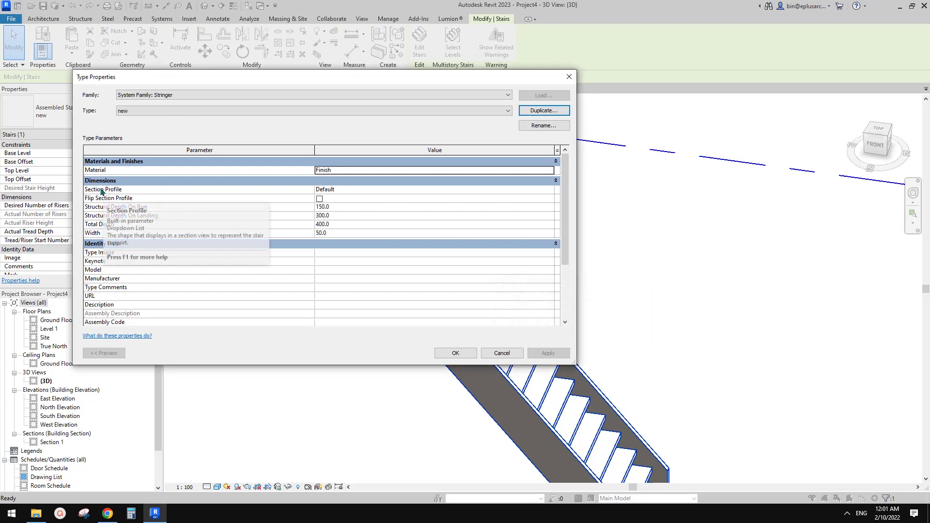
Check the reference note requesting C-type stringers before choosing a section profile.
click(361, 189)
click(549, 189)
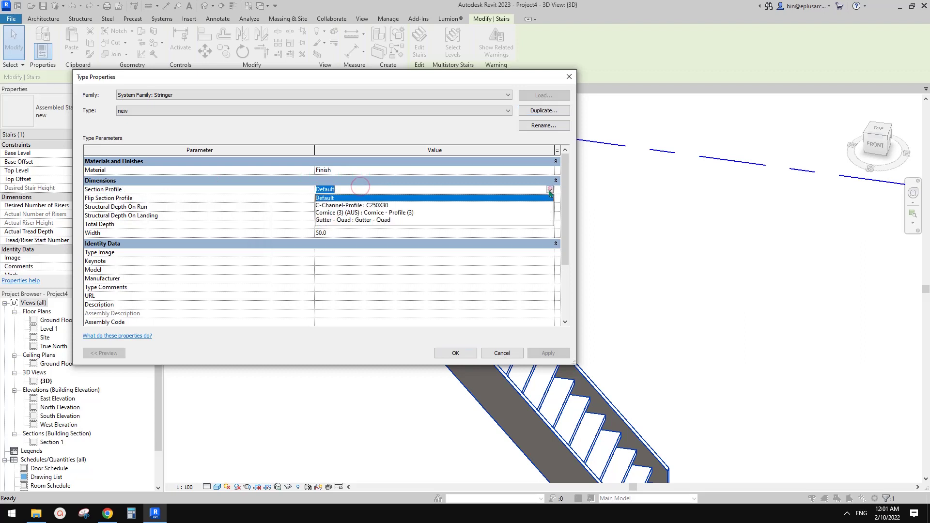
click(550, 189)
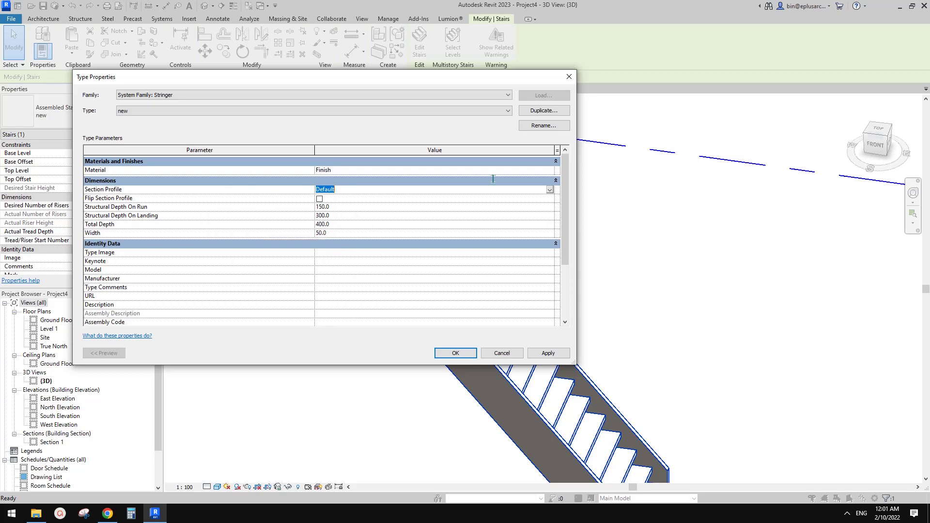
click(107, 514)
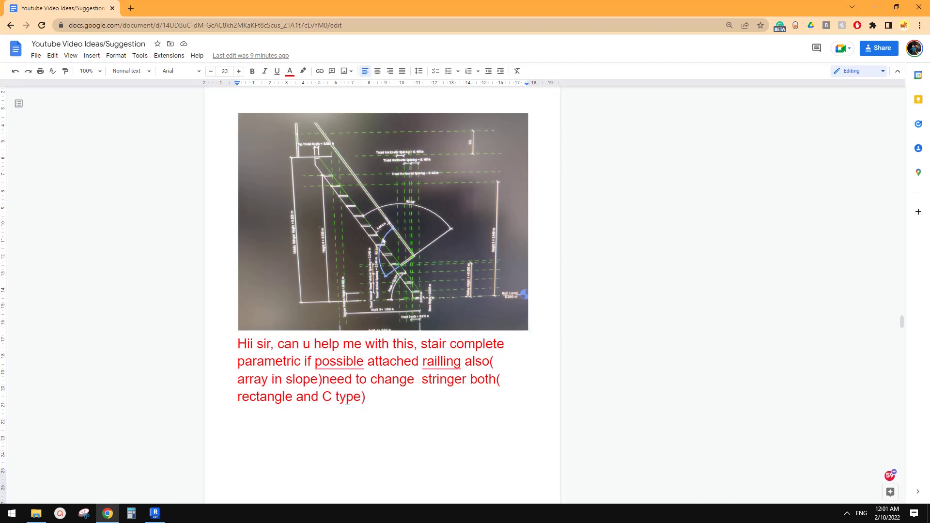
click(332, 397)
click(367, 398)
click(155, 513)
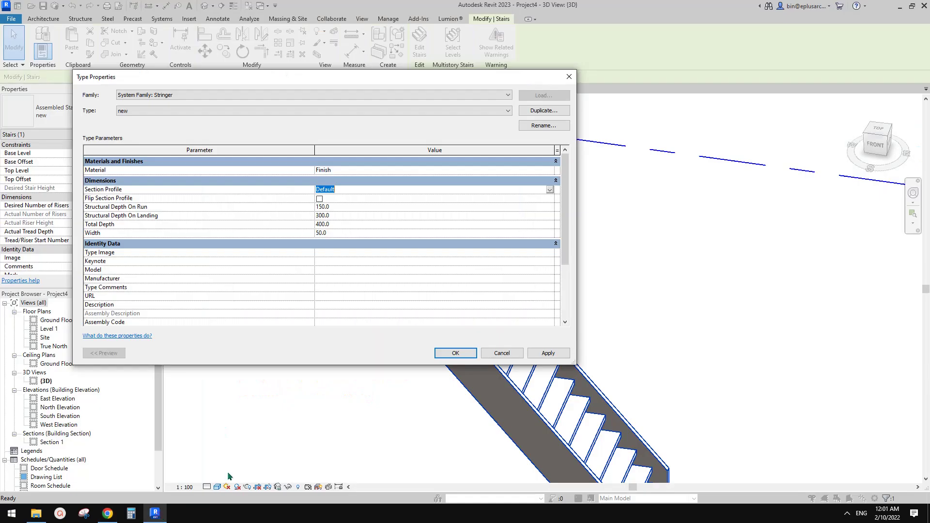
Set the stringer's Section Profile to C-Channel-Profile : C250X30 and apply it.
click(550, 189)
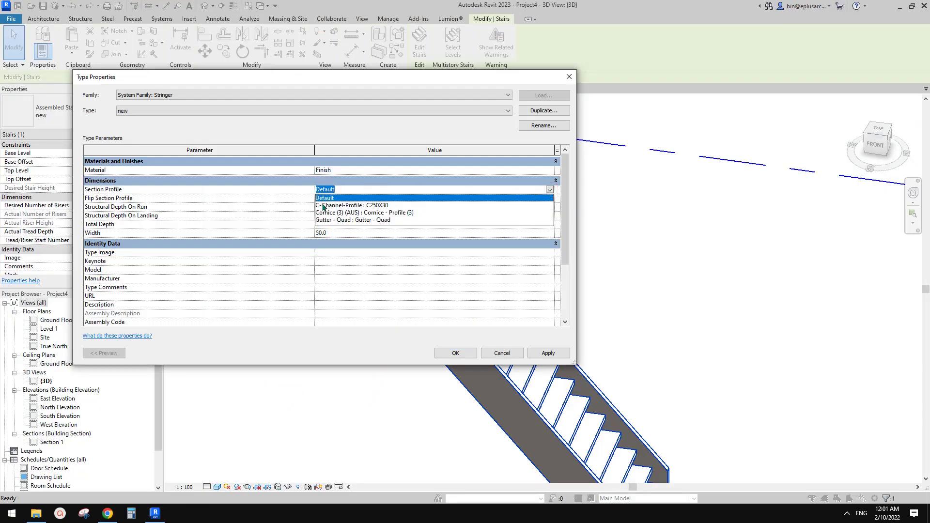
click(371, 206)
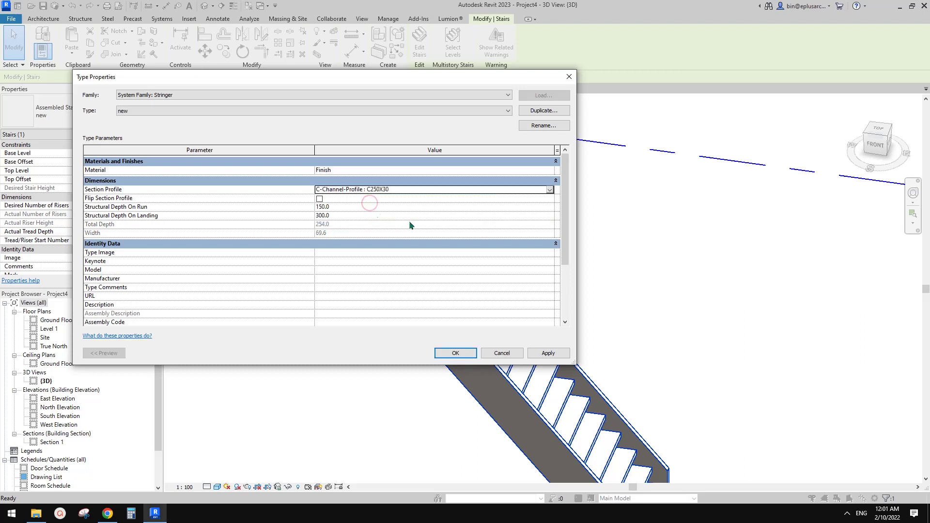
drag(427, 87, 439, 118)
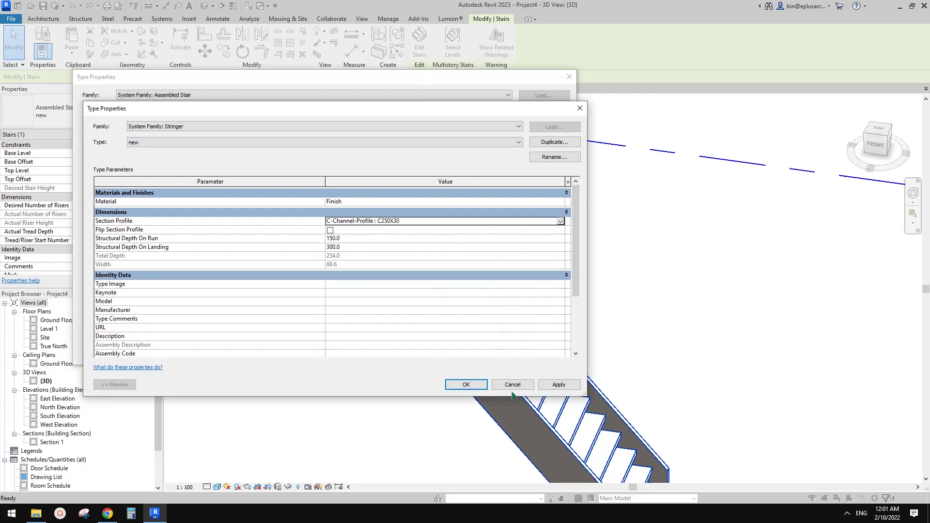
click(559, 386)
click(466, 384)
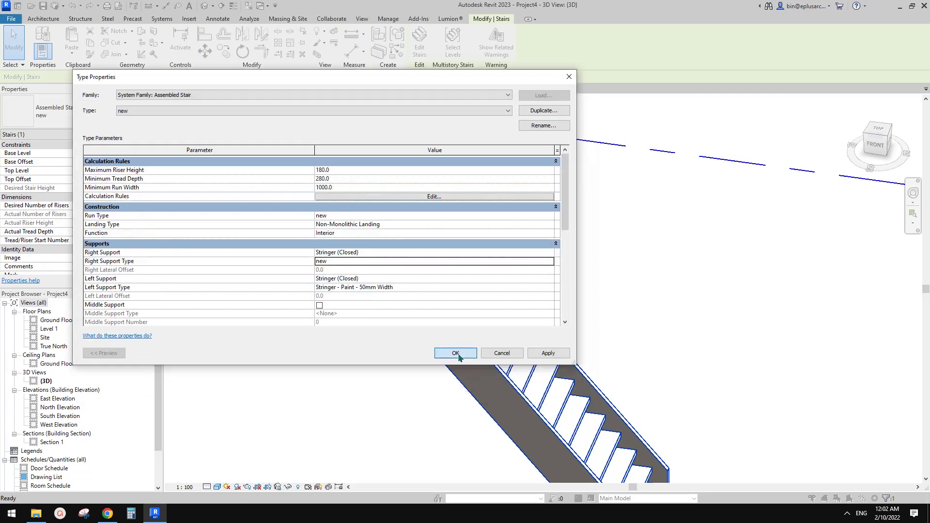
Close the stair type settings and orbit the 3D view to the stair's other side.
click(459, 354)
scroll(461, 353, up, 3)
key(Escape)
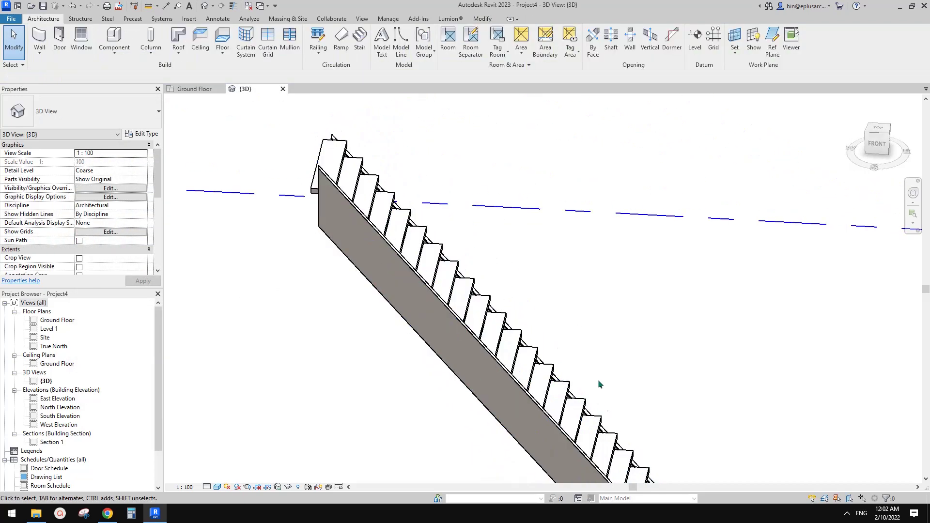
scroll(567, 385, up, 2)
shift+middle_drag(567, 385, 494, 310)
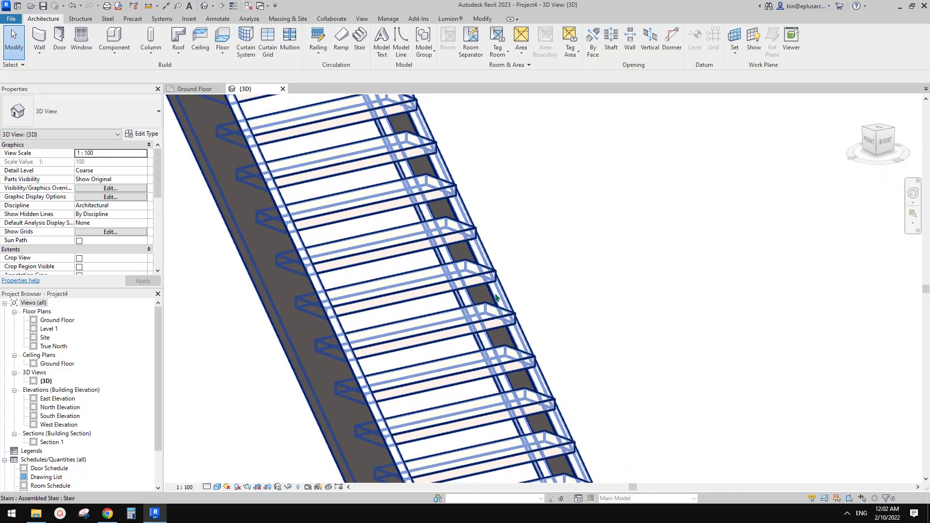
click(489, 297)
key(Escape)
click(489, 297)
Select the assembled stair from underneath, then review the request in Google Docs and return.
scroll(563, 242, down, 3)
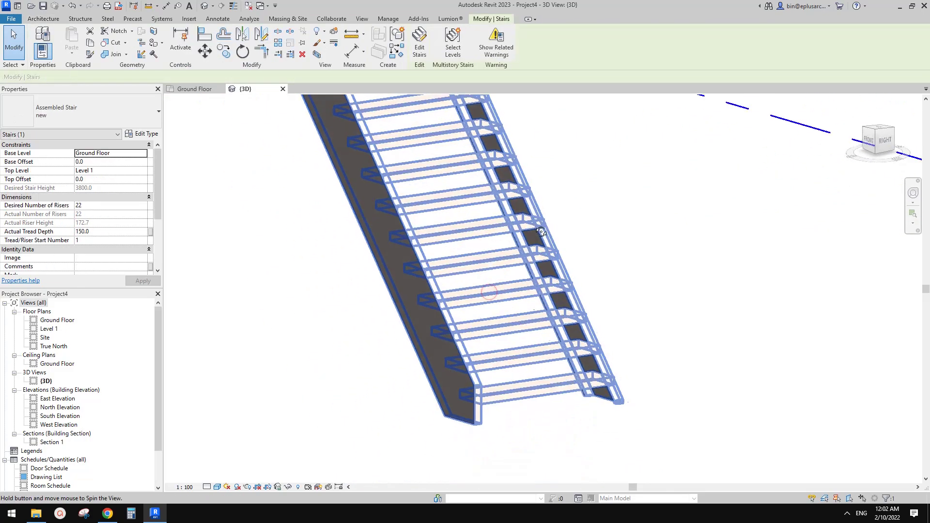
key(Escape)
scroll(568, 262, up, 1)
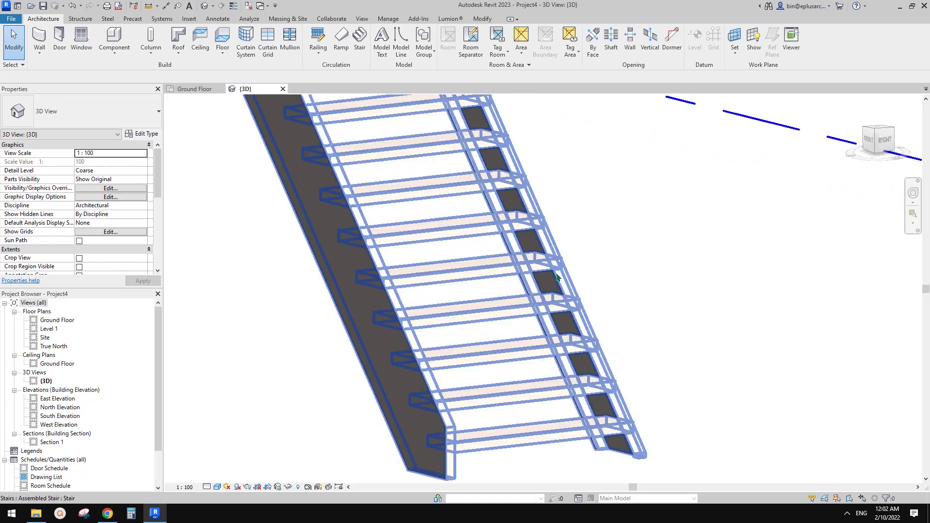
scroll(589, 305, down, 2)
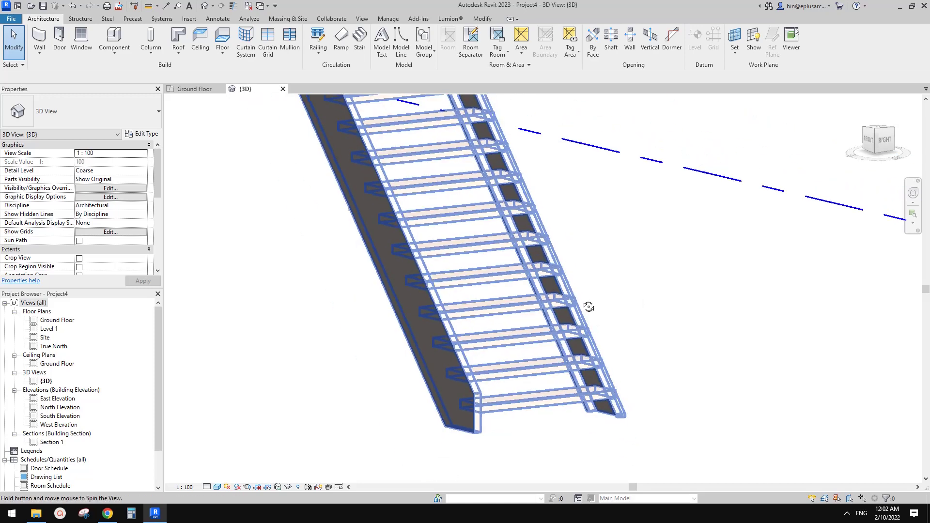
shift+middle_drag(589, 305, 519, 276)
click(518, 276)
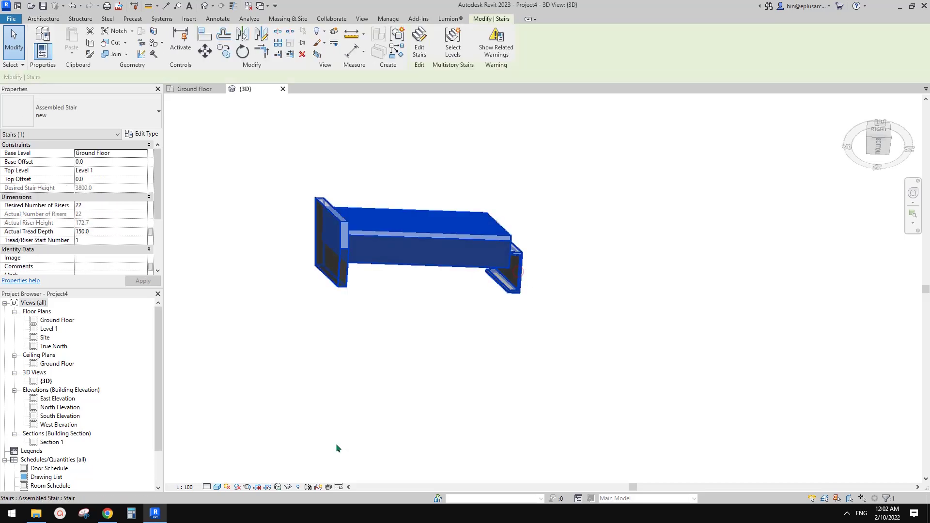
click(108, 514)
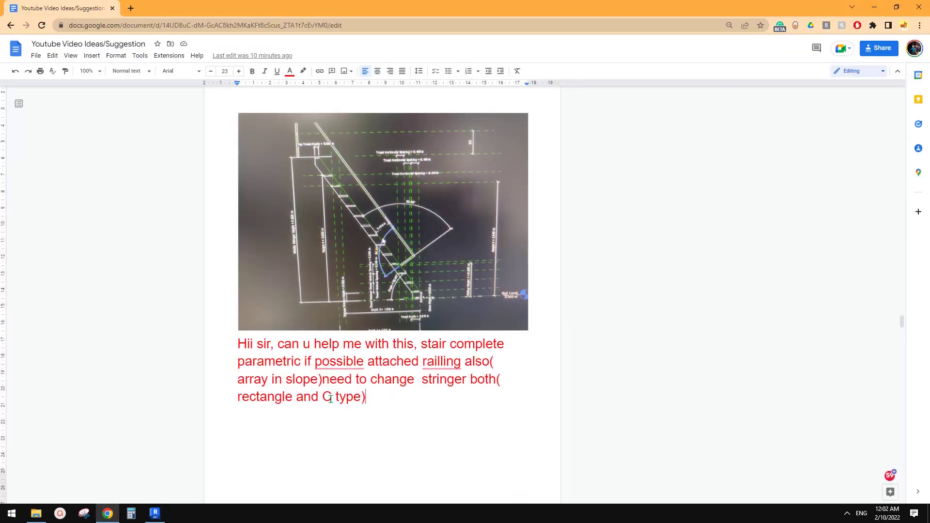
click(155, 513)
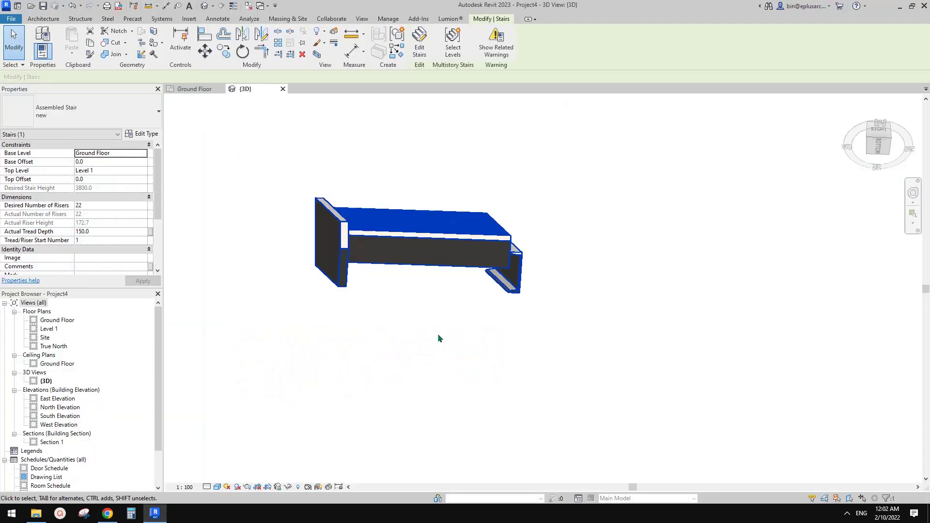
Orbit the stair and inspect the run type's tread and riser settings, leaving them unchanged.
shift+middle_drag(438, 336, 533, 315)
click(144, 133)
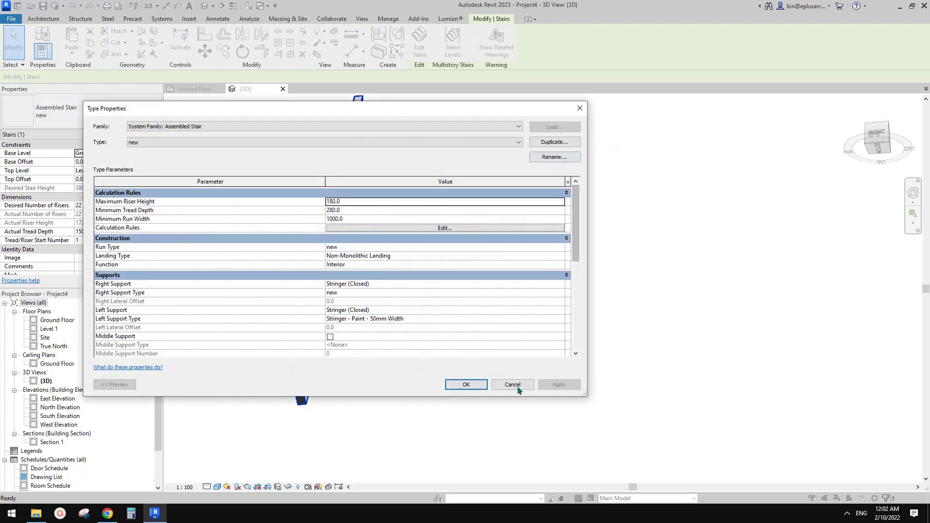
click(466, 384)
shift+middle_drag(539, 338, 533, 271)
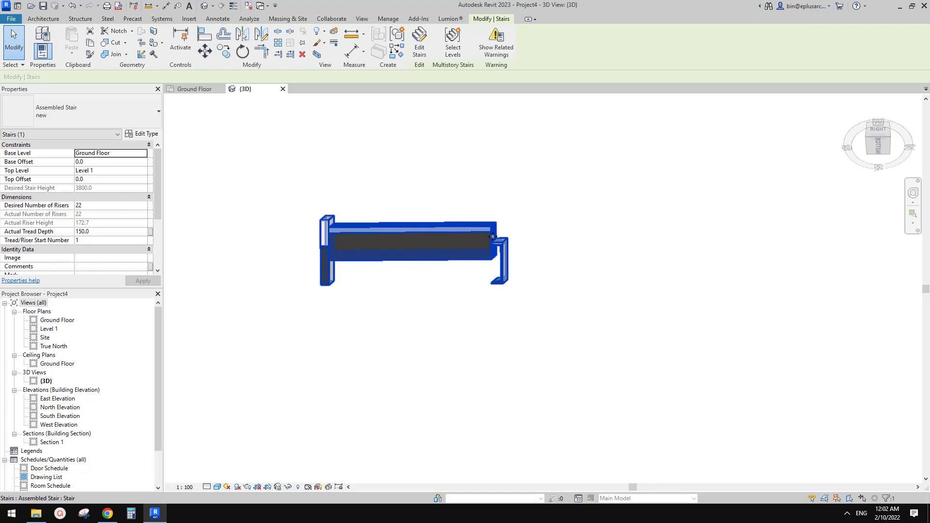
shift+middle_drag(452, 242, 443, 216)
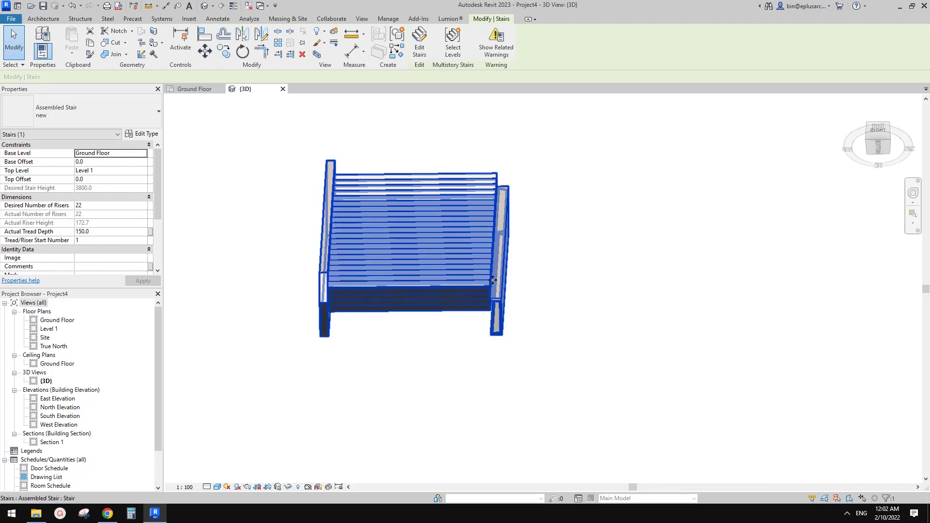
click(143, 133)
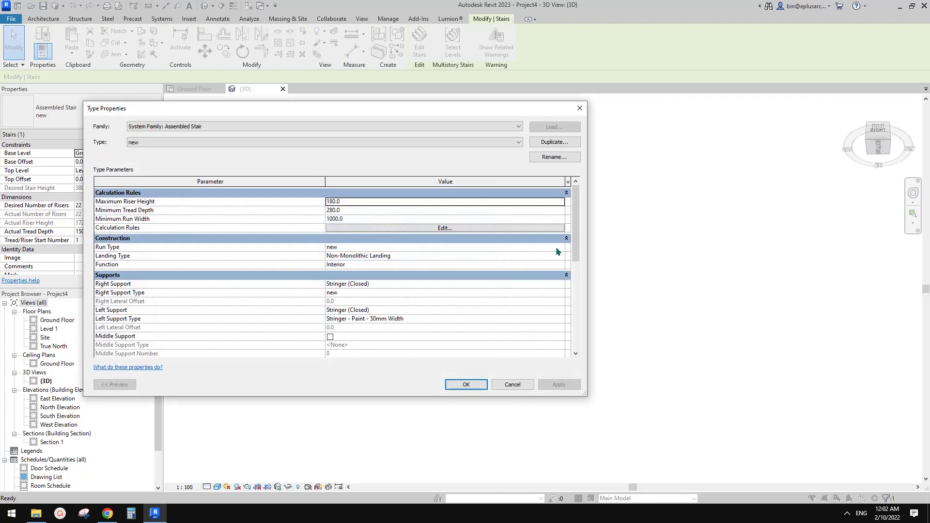
click(558, 247)
click(560, 247)
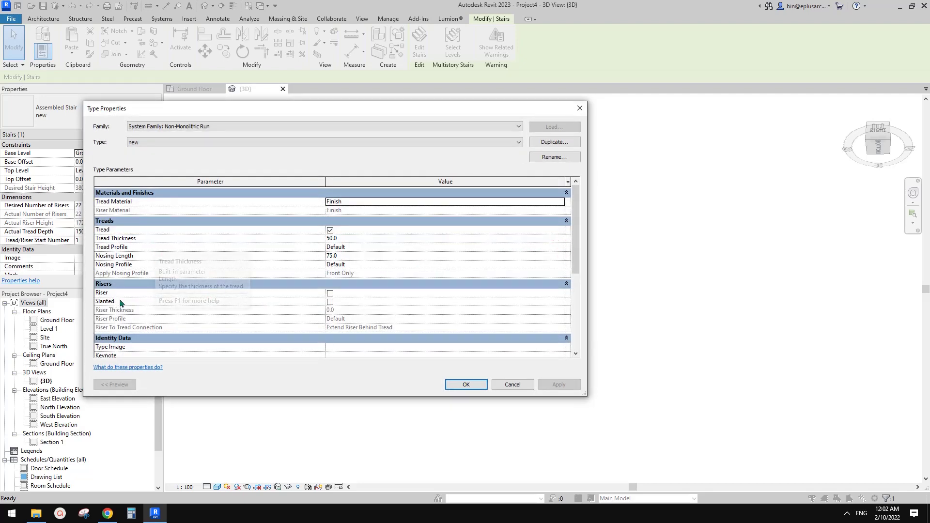
drag(577, 272, 582, 235)
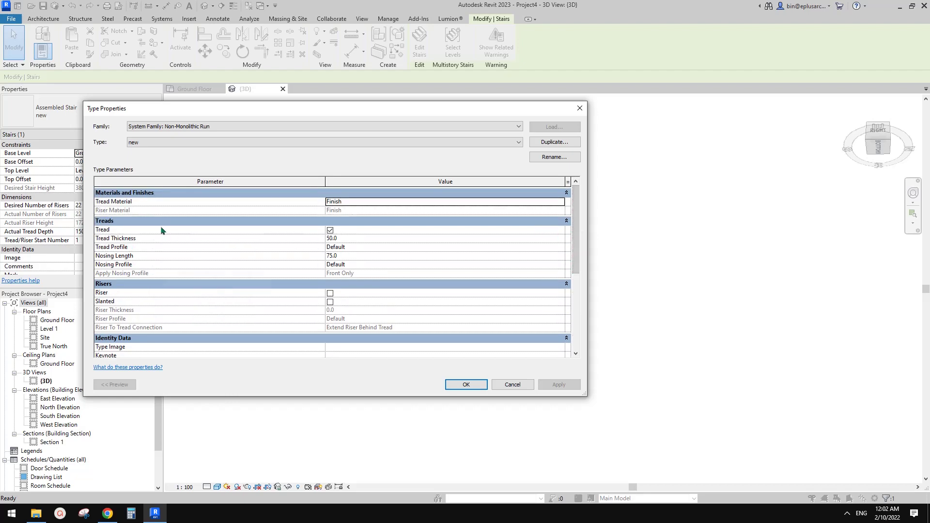
click(523, 384)
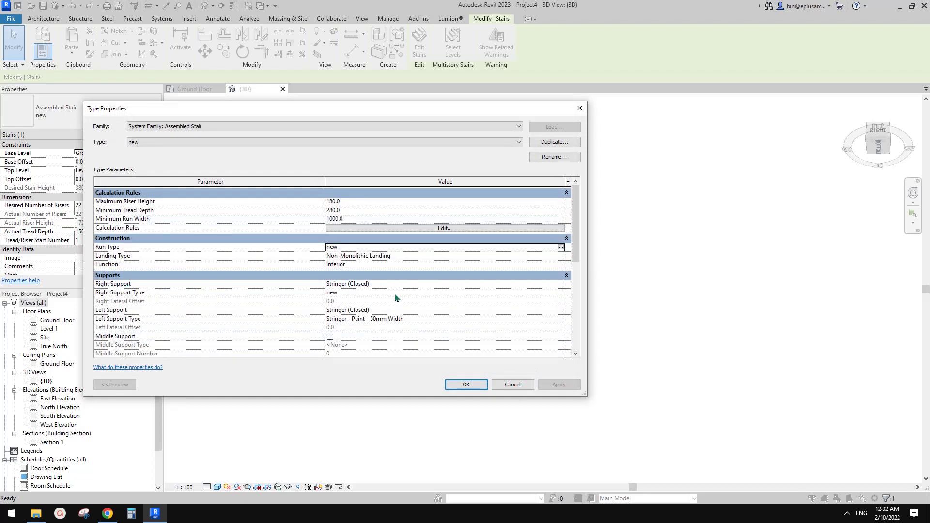
Set the right stringer type's Structural Depth On Run to 50 and confirm the stair type.
click(558, 294)
click(561, 293)
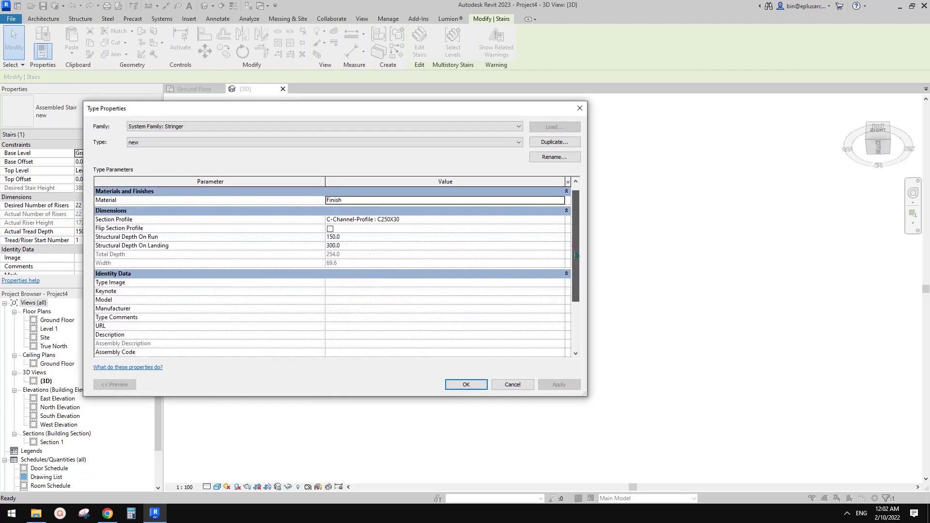
click(579, 108)
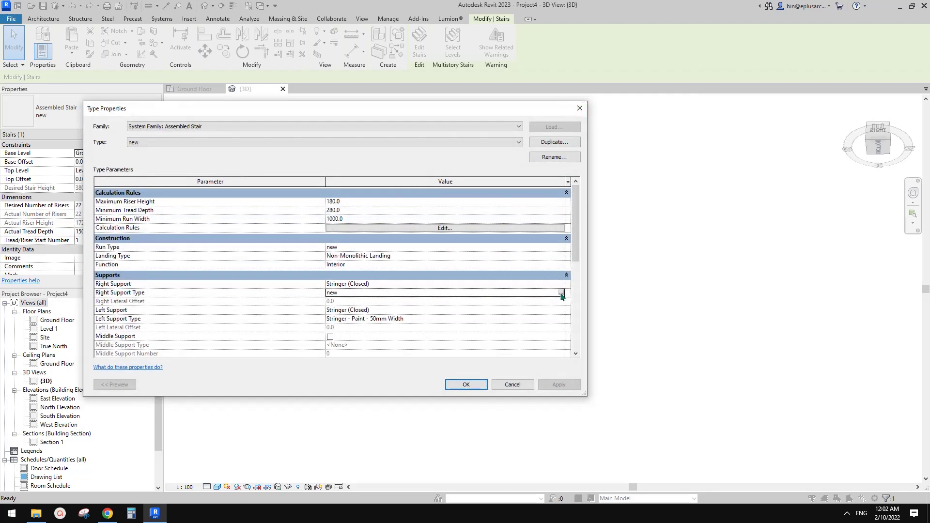
click(561, 293)
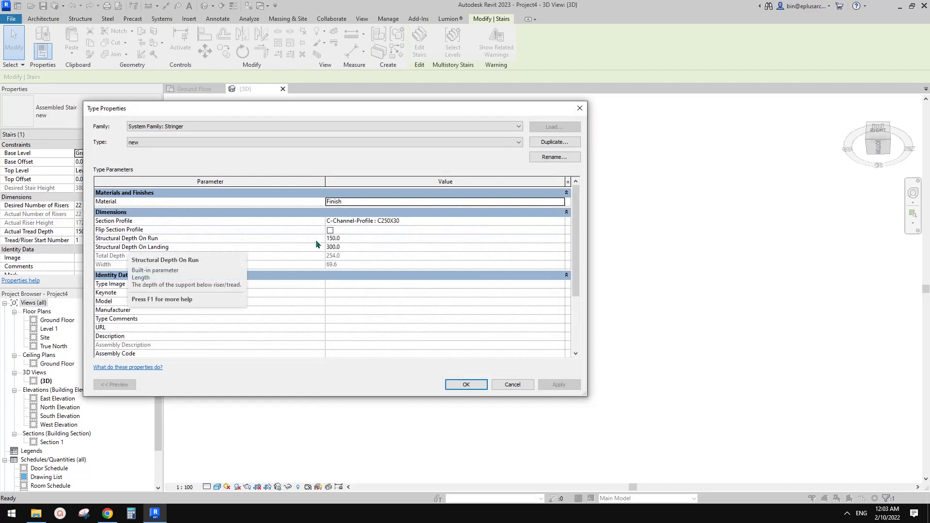
click(342, 239)
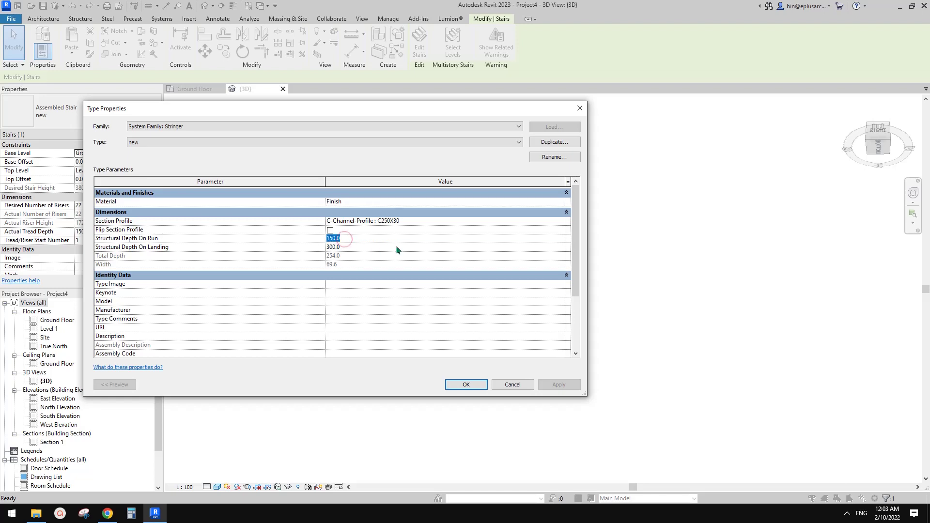
text(50)
click(557, 385)
click(473, 386)
click(473, 388)
shift+middle_drag(475, 400, 452, 328)
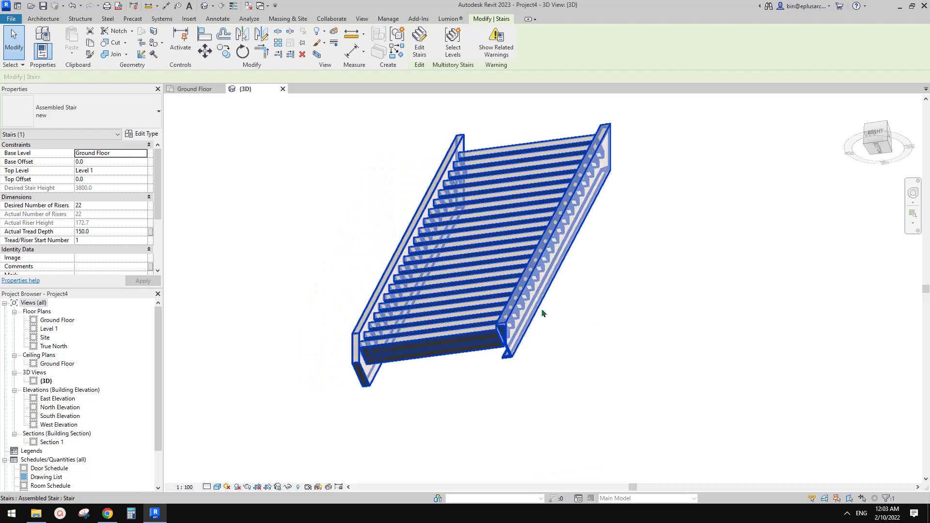
Inspect the Left and Right Support Type values in the stair's type properties.
click(147, 134)
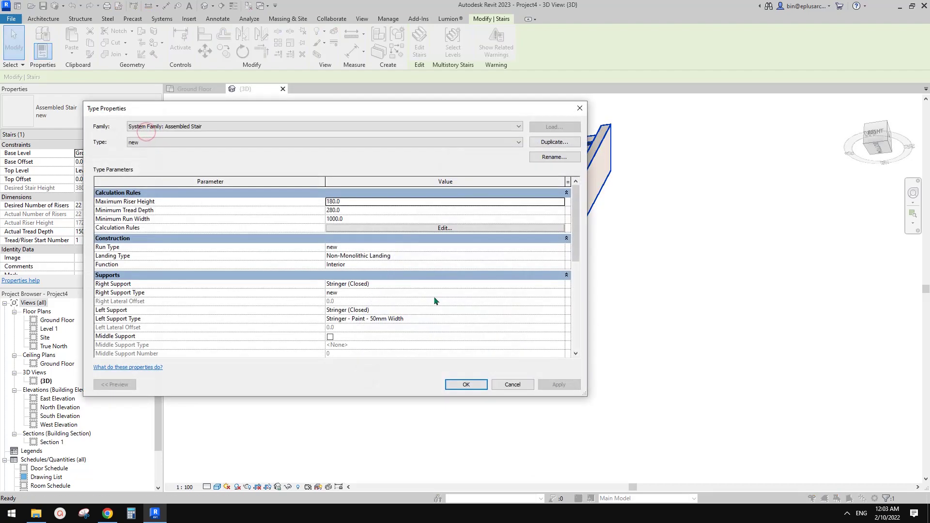
click(437, 318)
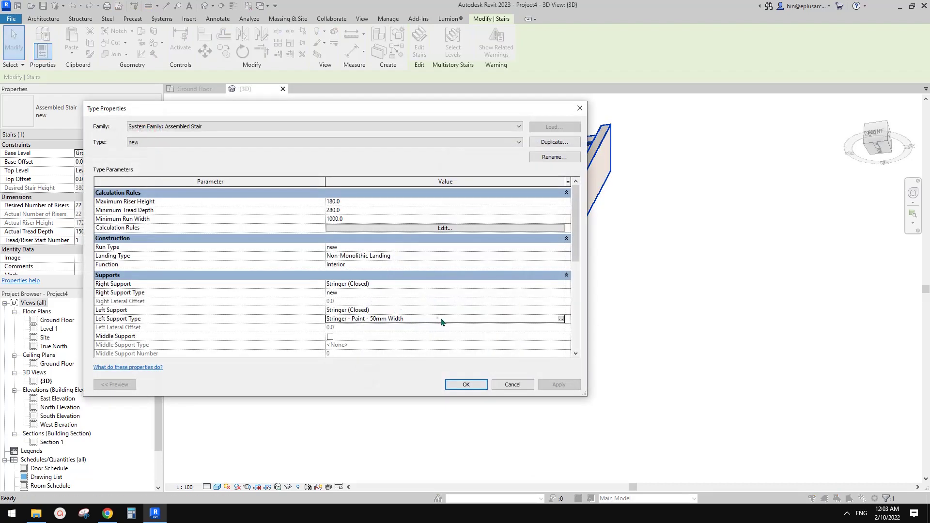
click(558, 318)
key(Escape)
click(437, 318)
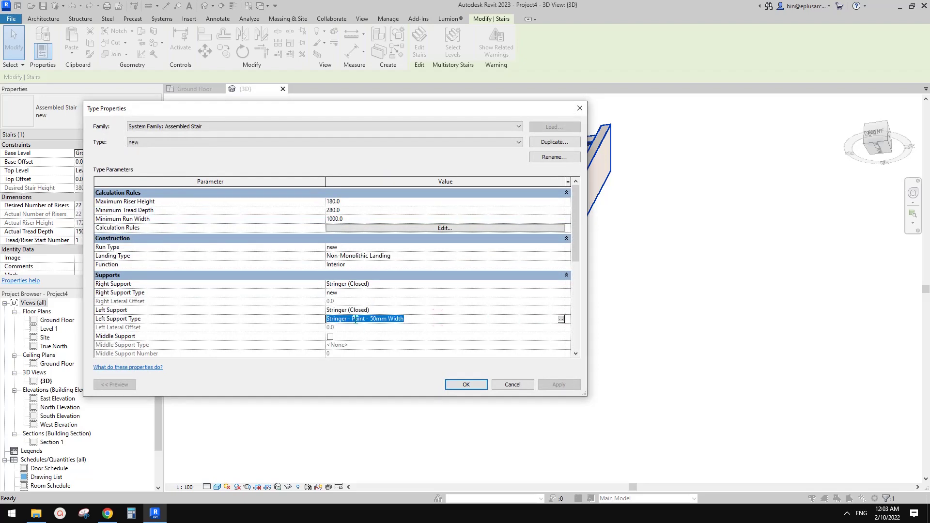
click(425, 317)
click(359, 291)
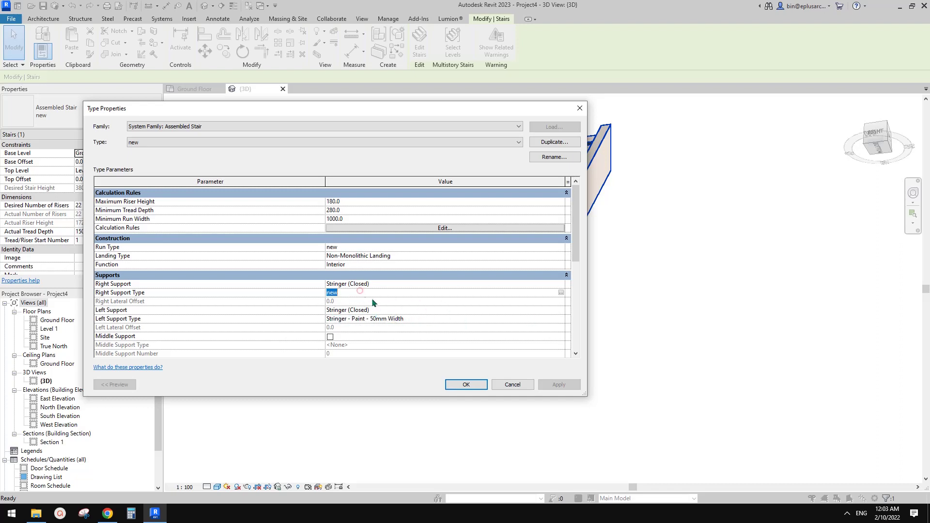
click(421, 318)
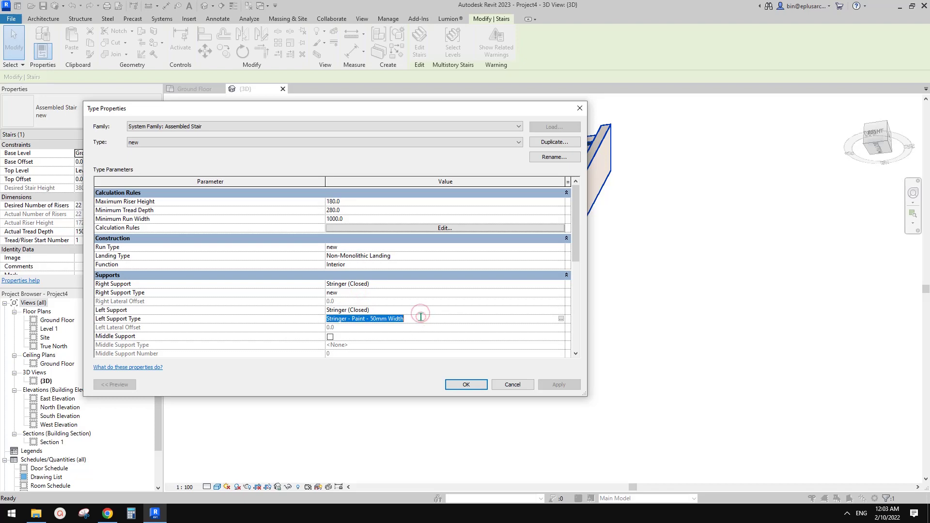
Make the left stringer use the new C-channel type and view the stair face-on.
click(560, 319)
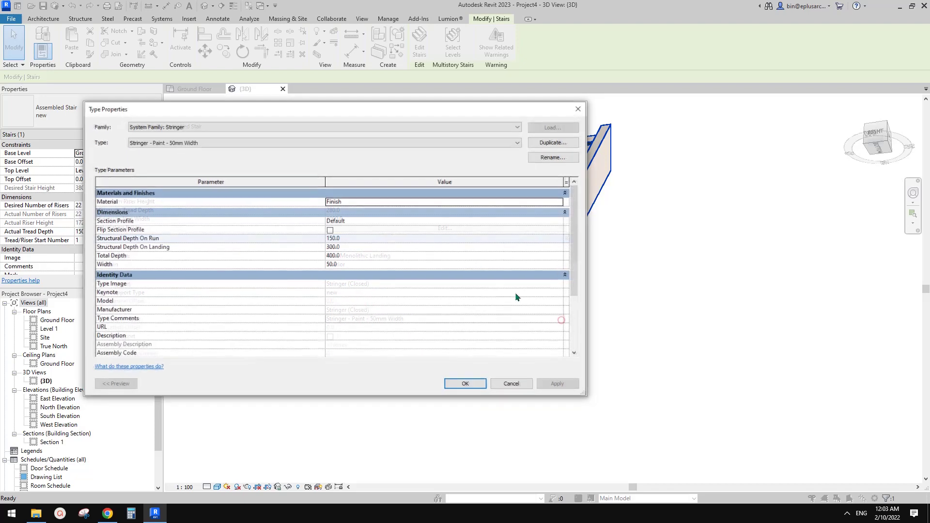
click(264, 139)
click(145, 151)
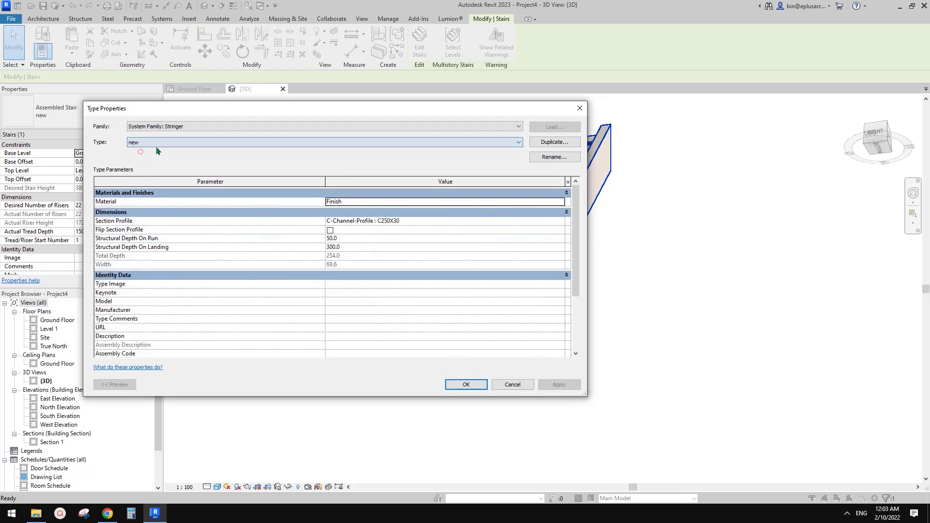
click(466, 385)
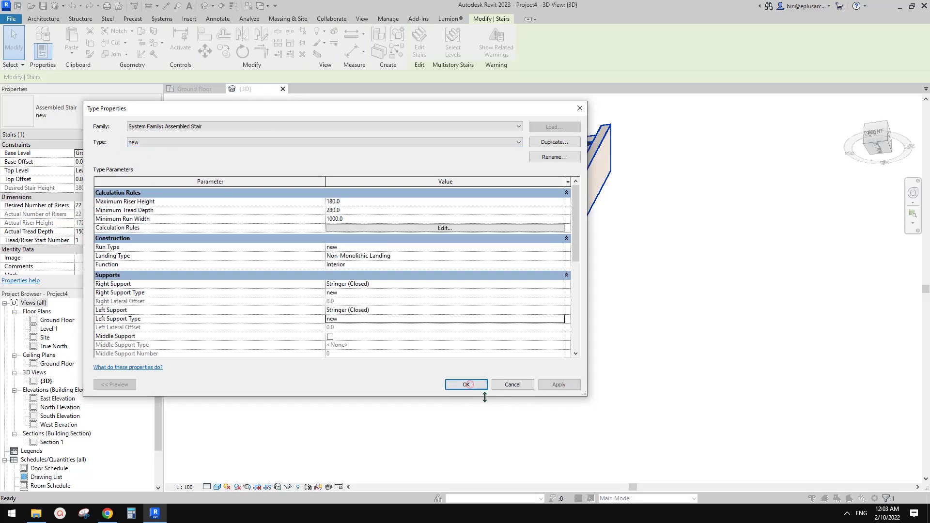
click(468, 386)
shift+middle_drag(494, 383, 495, 315)
shift+middle_drag(441, 290, 211, 165)
Open the stringer type properties and apply a Structural Depth On Run of 20.
click(144, 136)
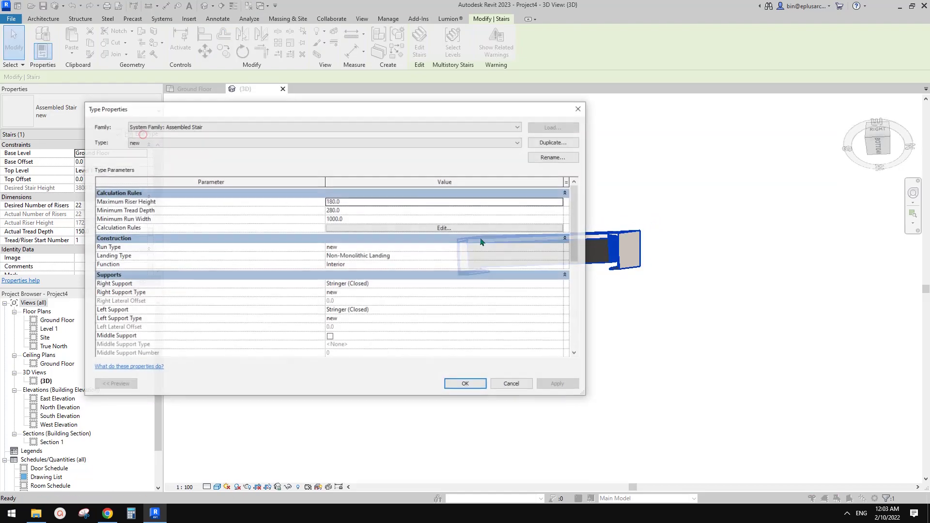
drag(484, 107, 331, 102)
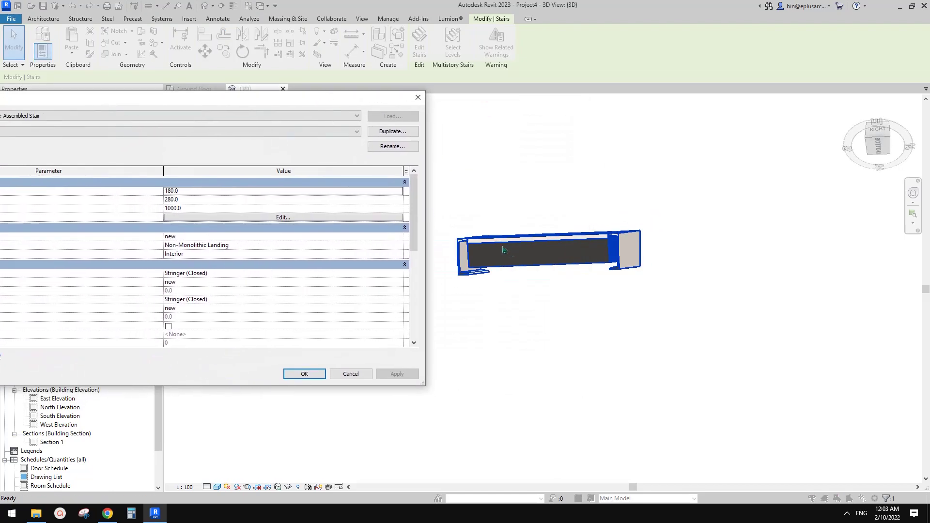
click(394, 282)
click(400, 281)
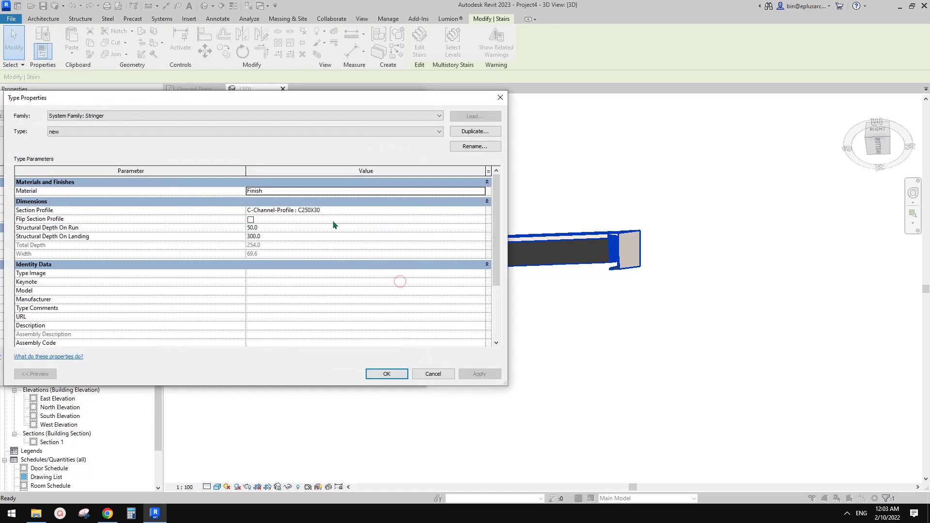
drag(383, 100, 289, 96)
click(165, 220)
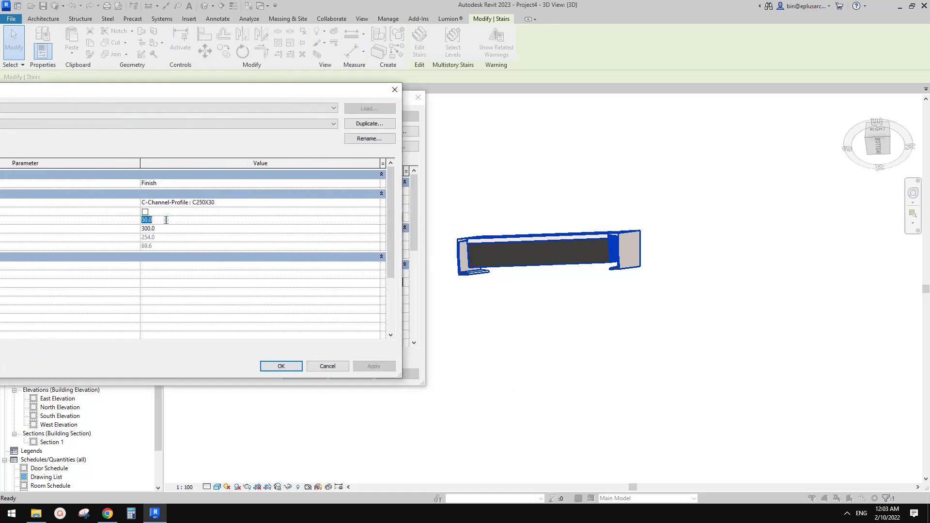
text(2)
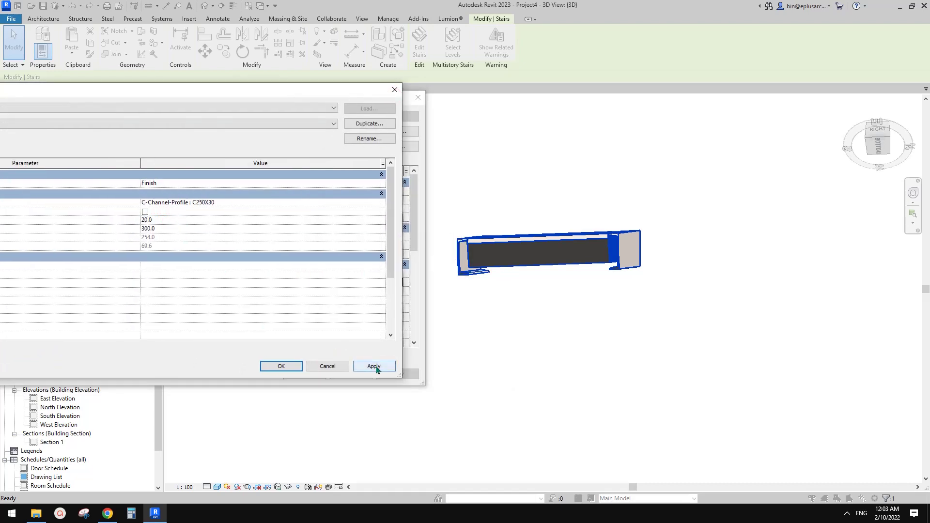
click(376, 367)
Raise the depth to 25, then 30, and confirm both type dialogs.
text(25)
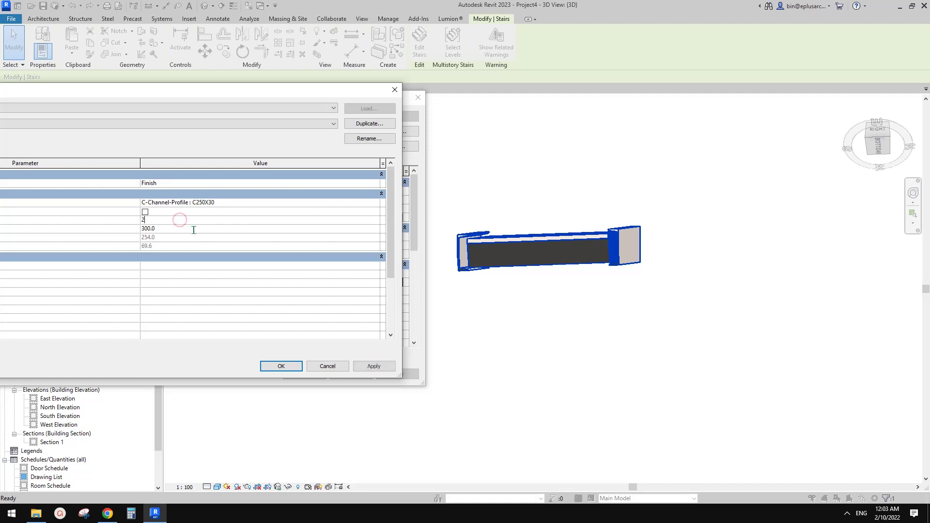
click(377, 365)
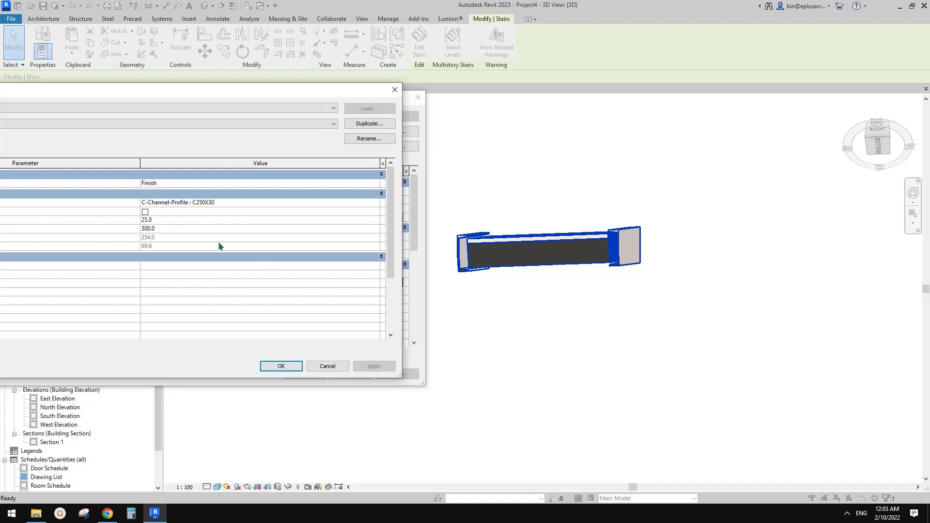
text(30)
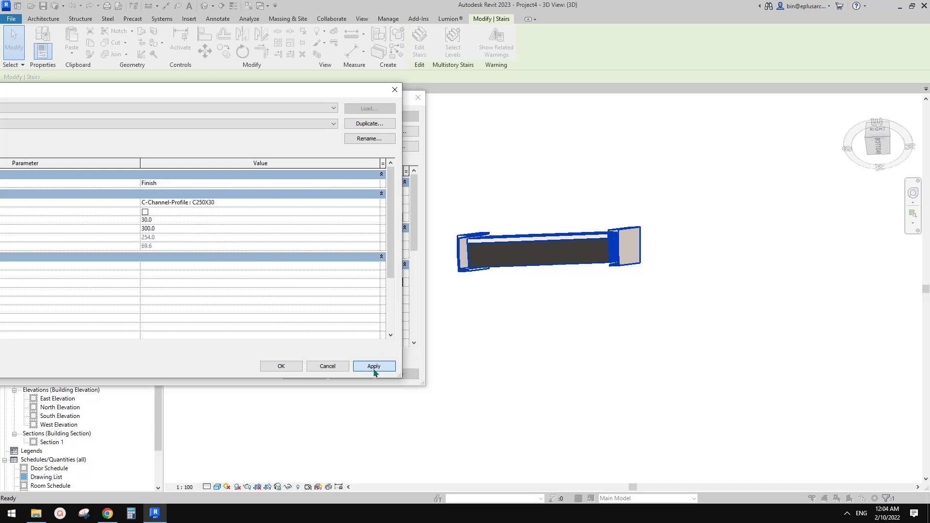
click(374, 367)
click(284, 364)
click(291, 372)
key(Escape)
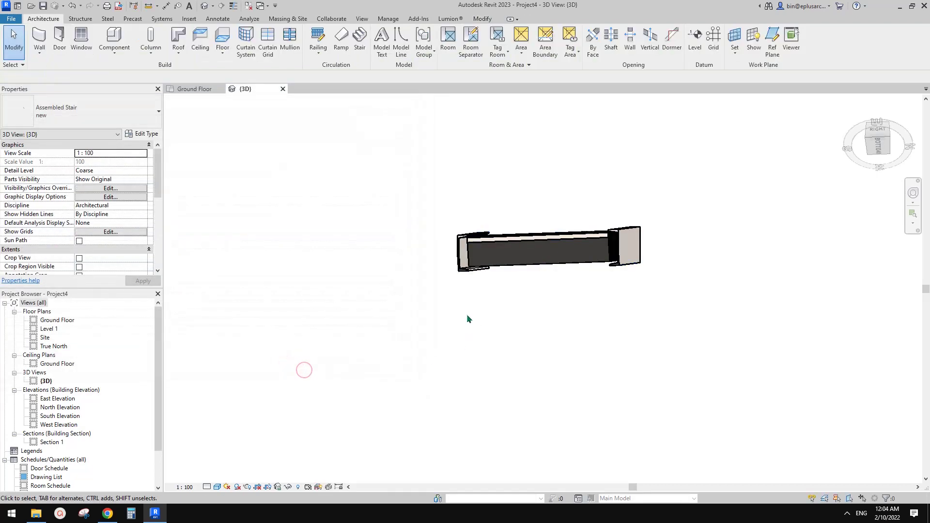
Orbit to a tilted view and check the stair and its run selection.
shift+middle_drag(467, 318, 423, 286)
click(594, 402)
click(448, 284)
key(Escape)
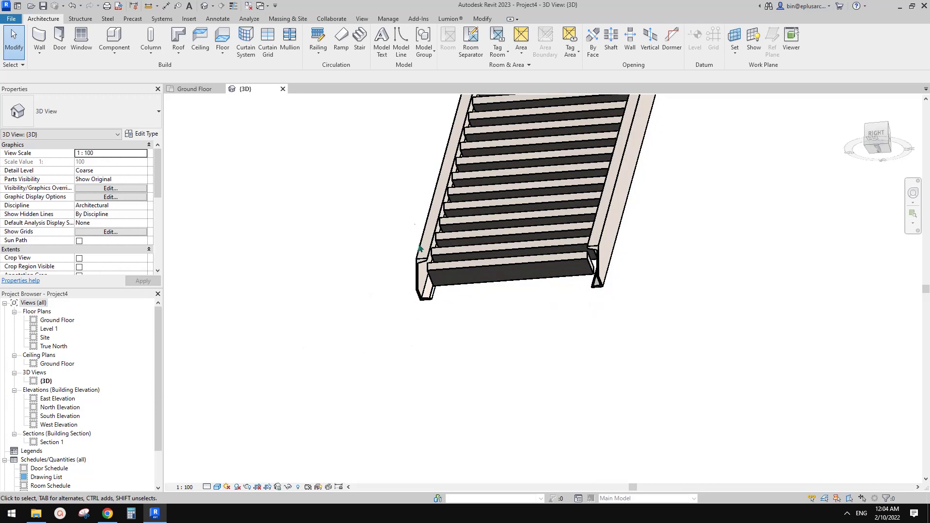
scroll(121, 426, down, 2)
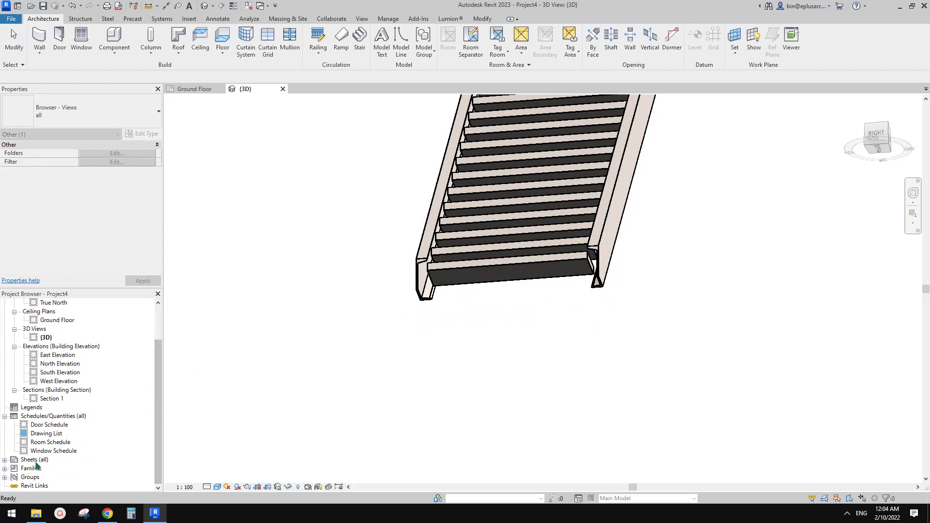
Expand Families > Profiles > C-Channel-Profile (C250X30) and choose Edit for the family.
click(31, 467)
click(5, 468)
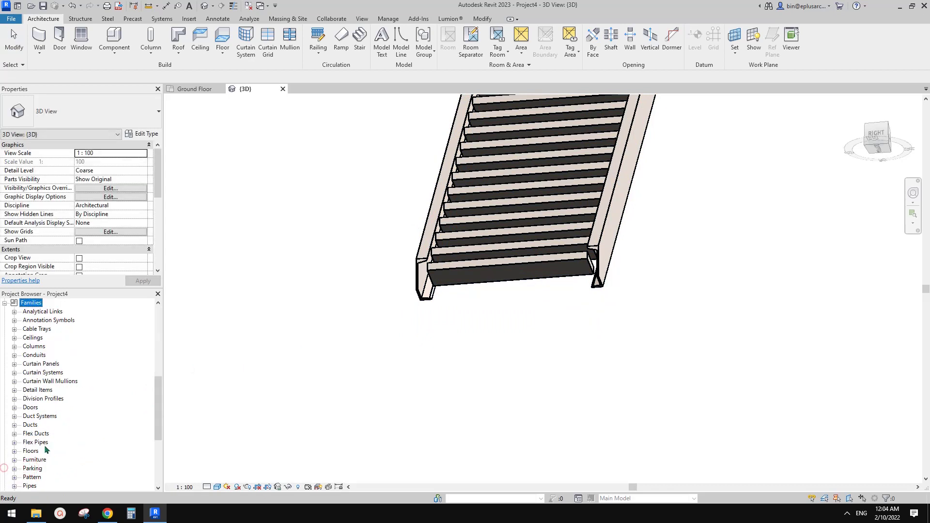
scroll(46, 450, down, 2)
click(34, 418)
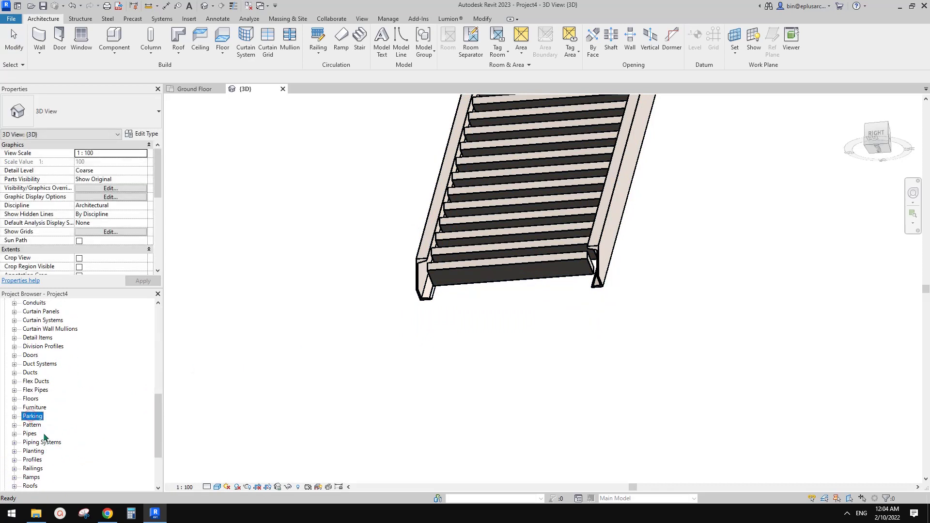
click(32, 460)
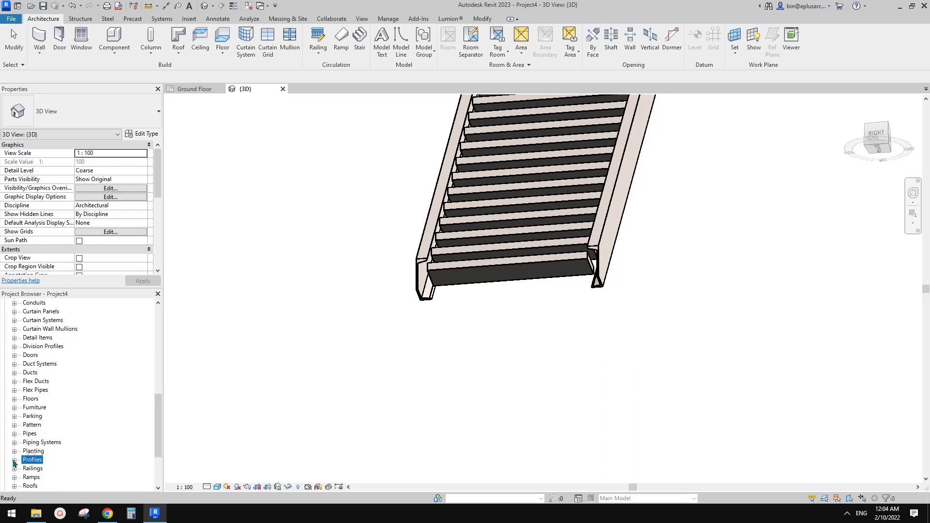
click(13, 464)
click(54, 320)
click(23, 321)
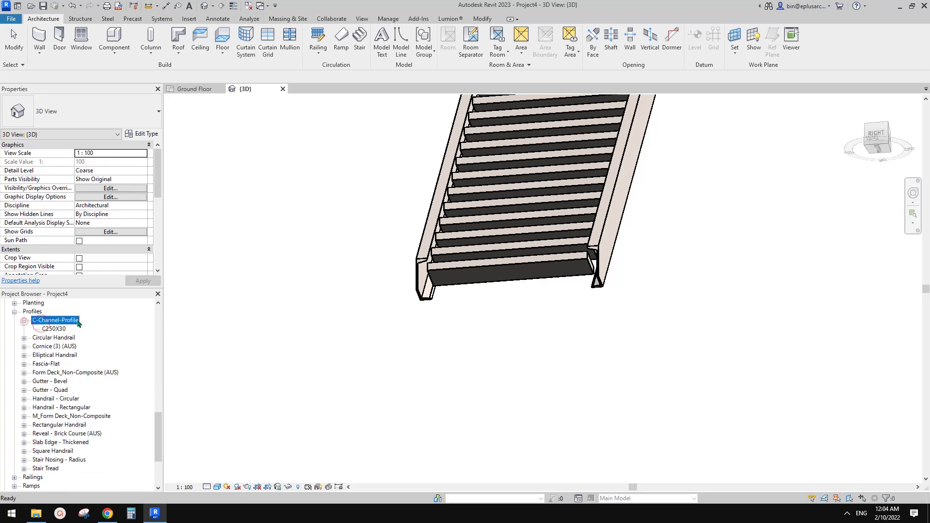
right_click(56, 324)
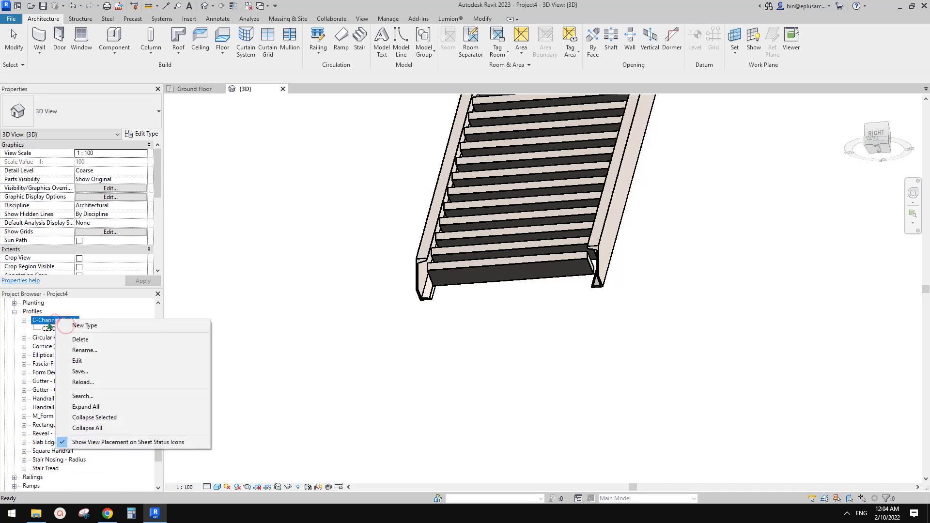
click(77, 360)
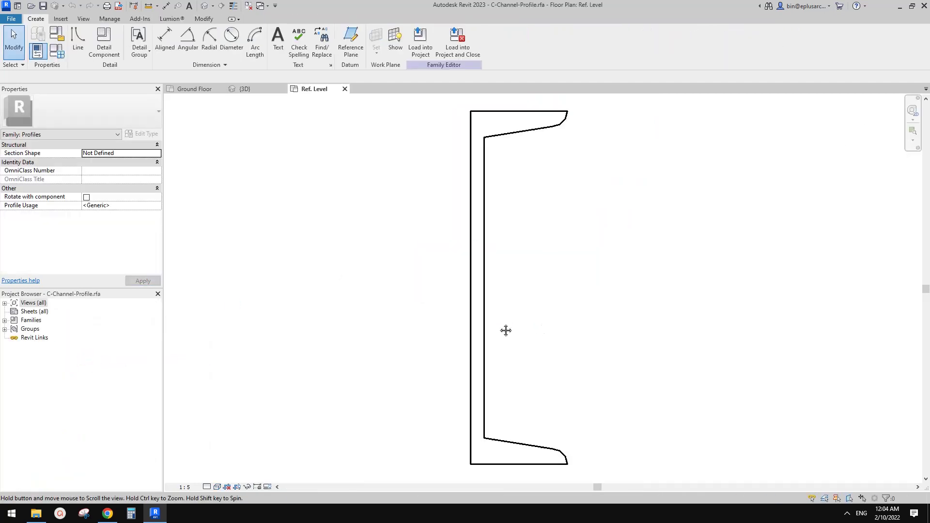
Show annotation categories through VG and set the view scale to 1:2.
key(v)
key(g)
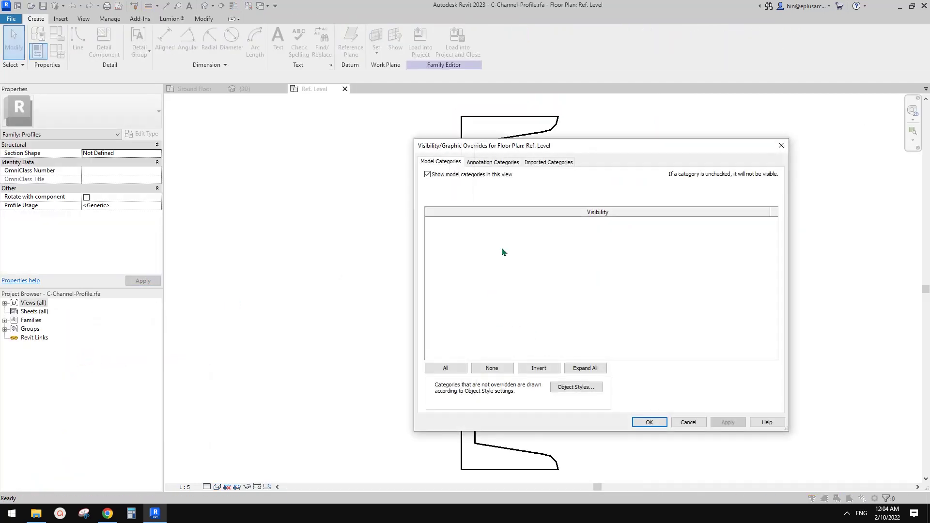
click(499, 163)
click(427, 174)
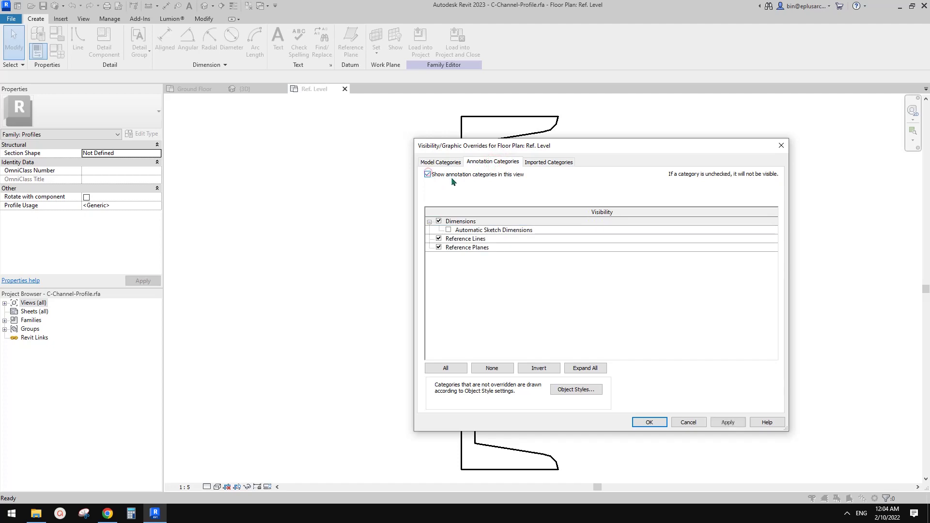
click(649, 422)
scroll(577, 324, down, 4)
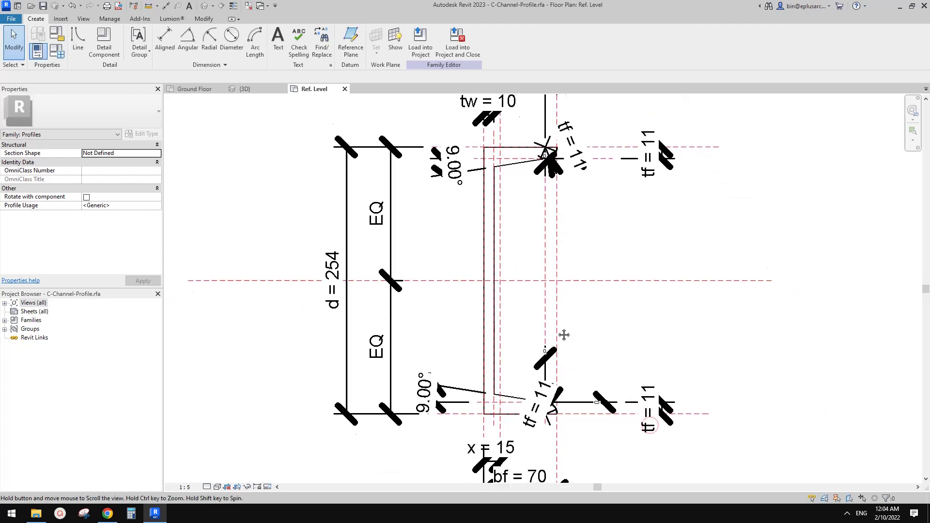
click(188, 488)
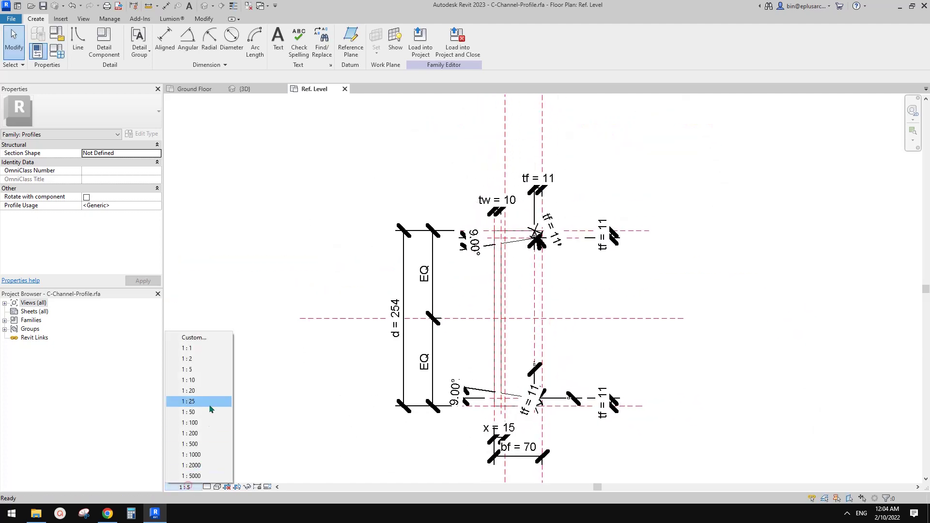
click(193, 359)
Compare the project's 3D stair view with the profile's Ref. Level plan.
scroll(525, 290, up, 1)
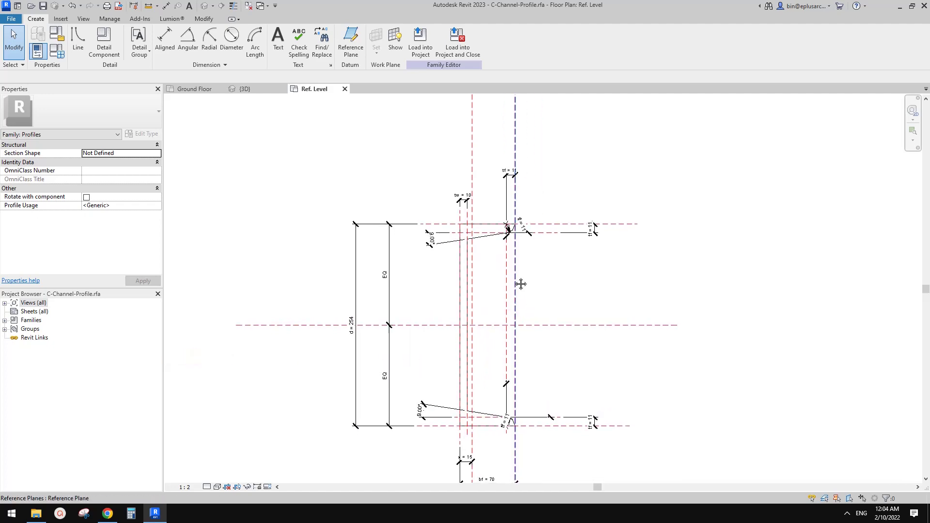
click(257, 89)
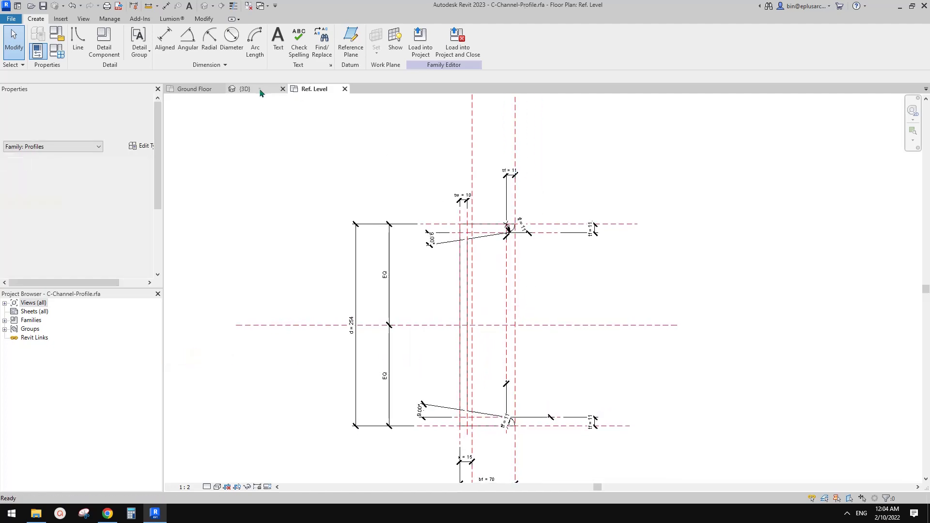
click(315, 89)
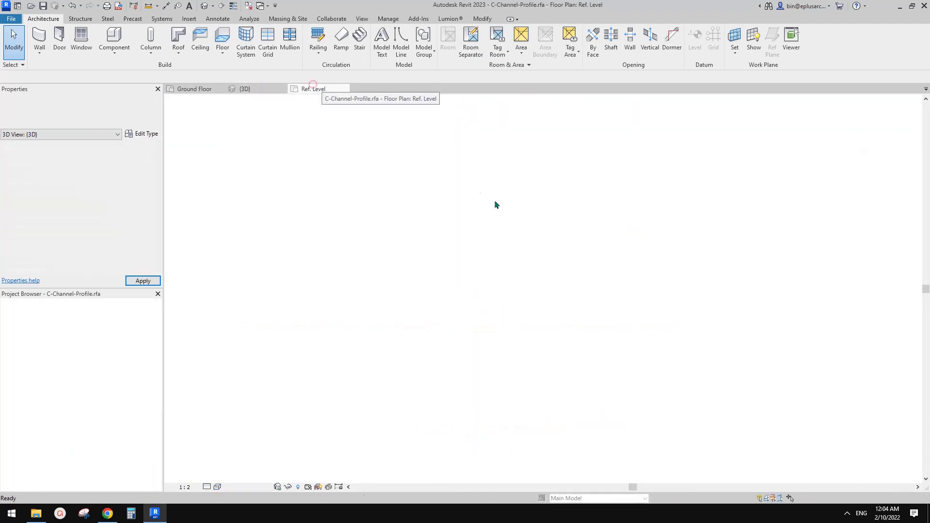
click(247, 90)
shift+middle_drag(428, 274, 505, 203)
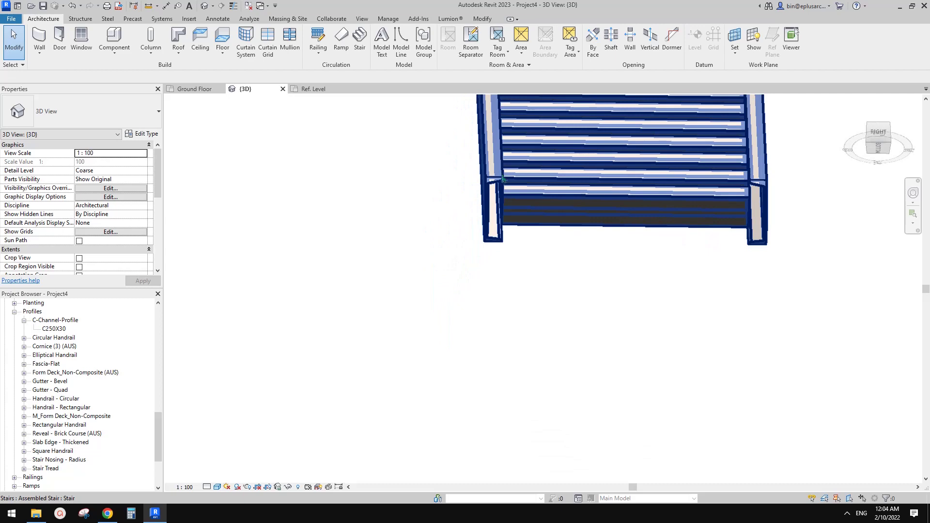
click(312, 88)
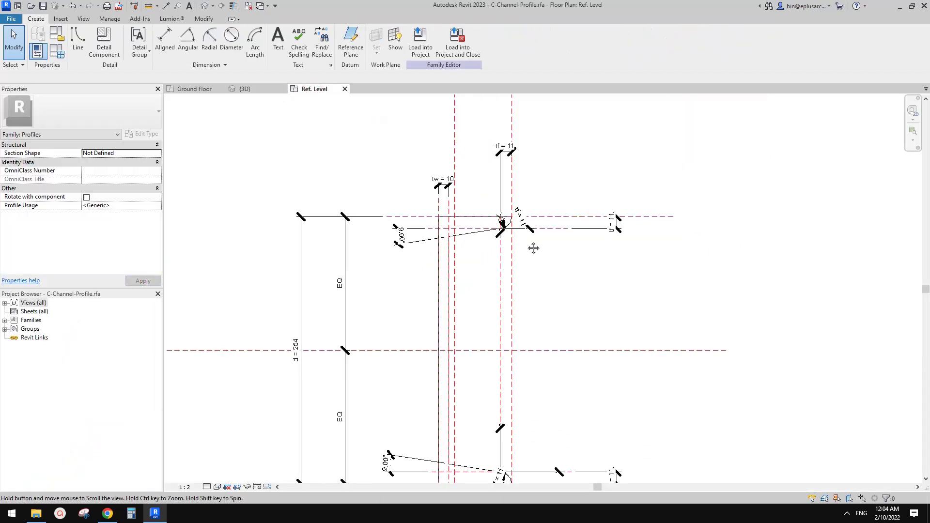
Try selecting the profile's reference planes to locate the flange-tip plane.
click(508, 252)
middle_drag(527, 265, 533, 239)
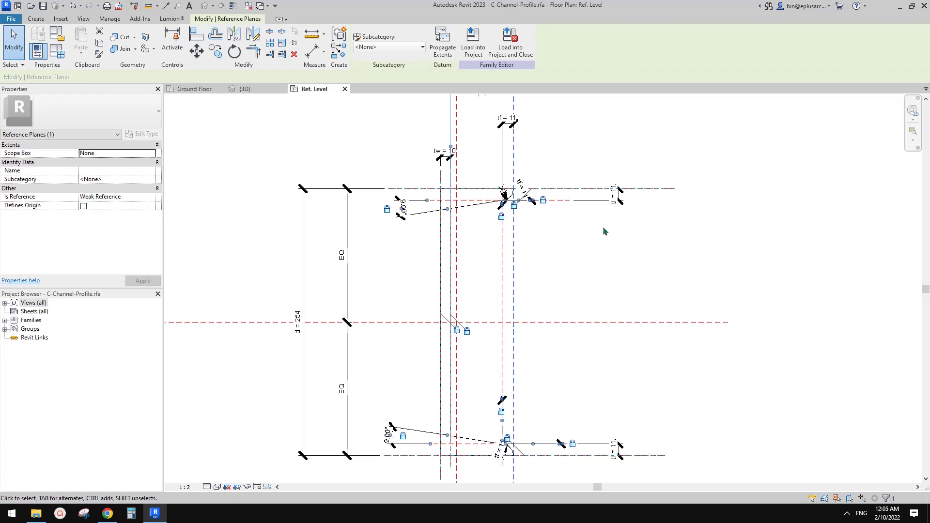
key(Escape)
click(502, 239)
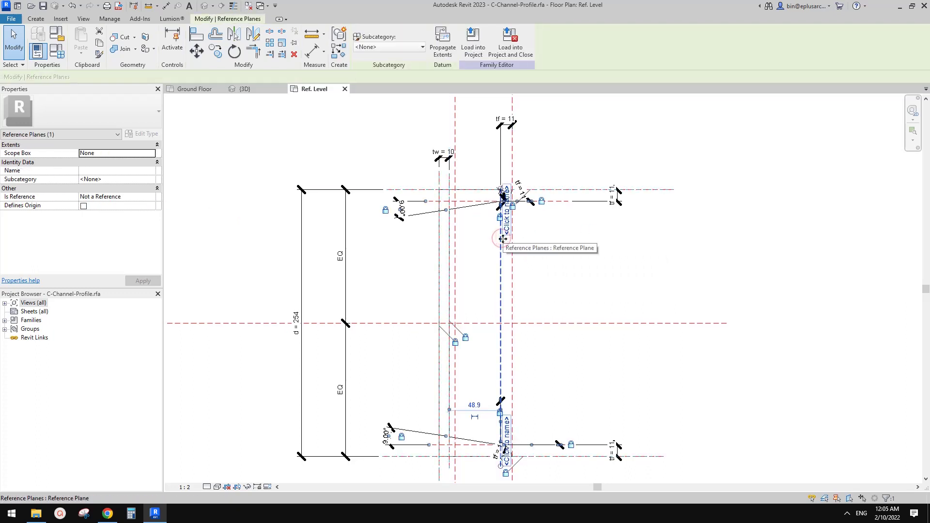
key(Escape)
click(456, 240)
middle_drag(483, 287, 480, 267)
scroll(556, 262, down, 2)
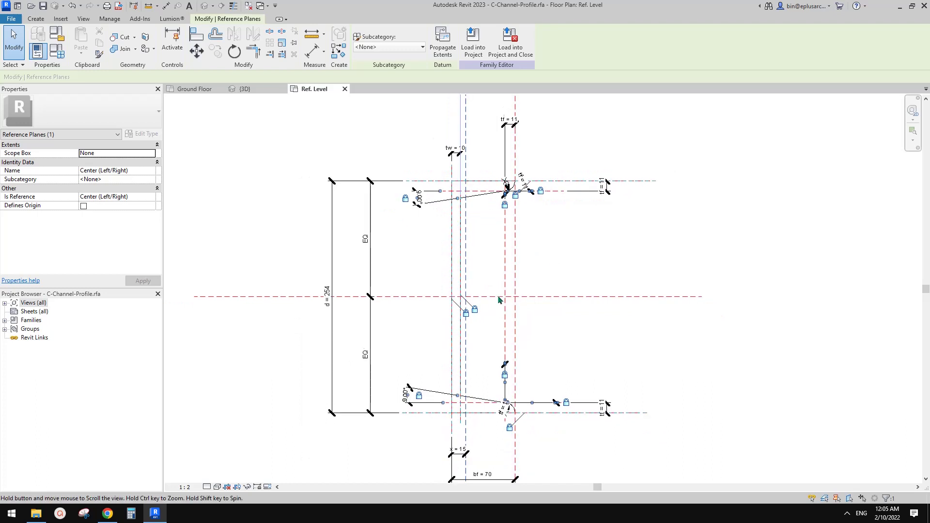
key(Escape)
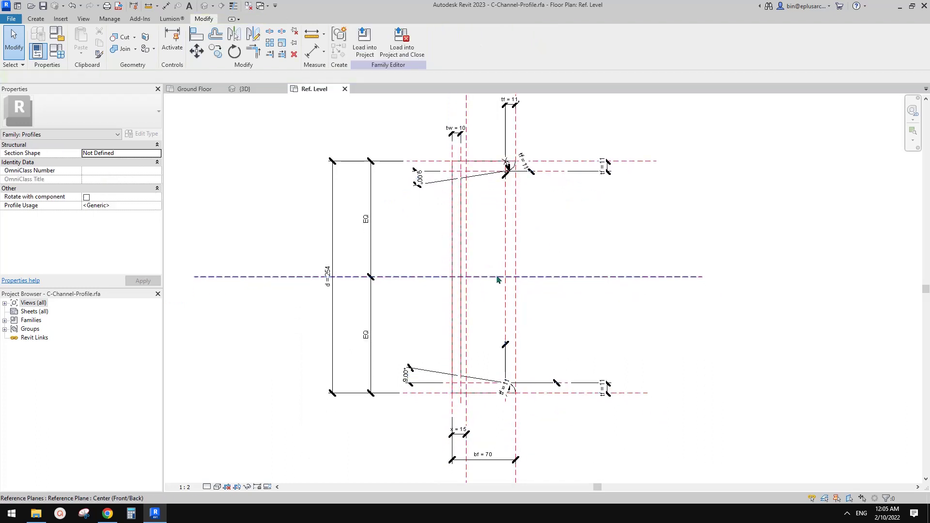
middle_drag(503, 261, 504, 277)
scroll(504, 276, down, 1)
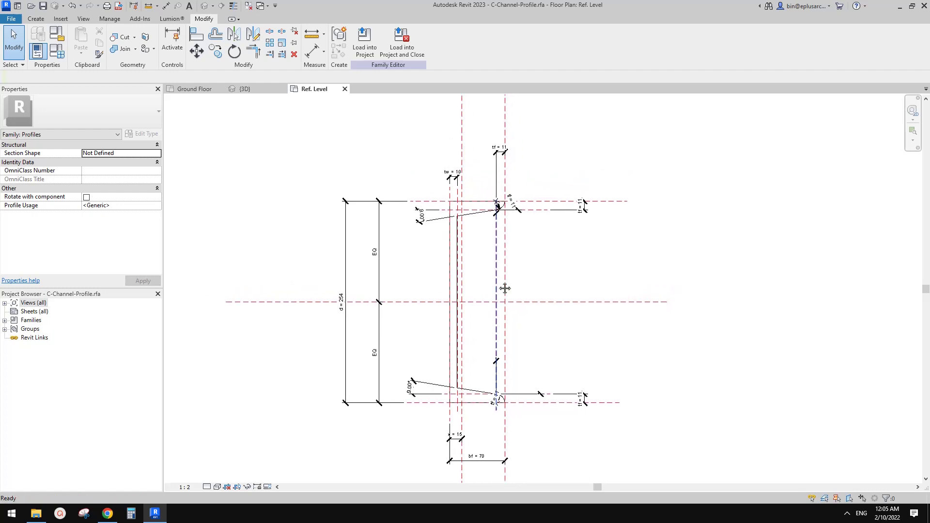
Set the flange-tip vertical reference plane to Not a Reference and load into the project.
click(507, 258)
click(145, 198)
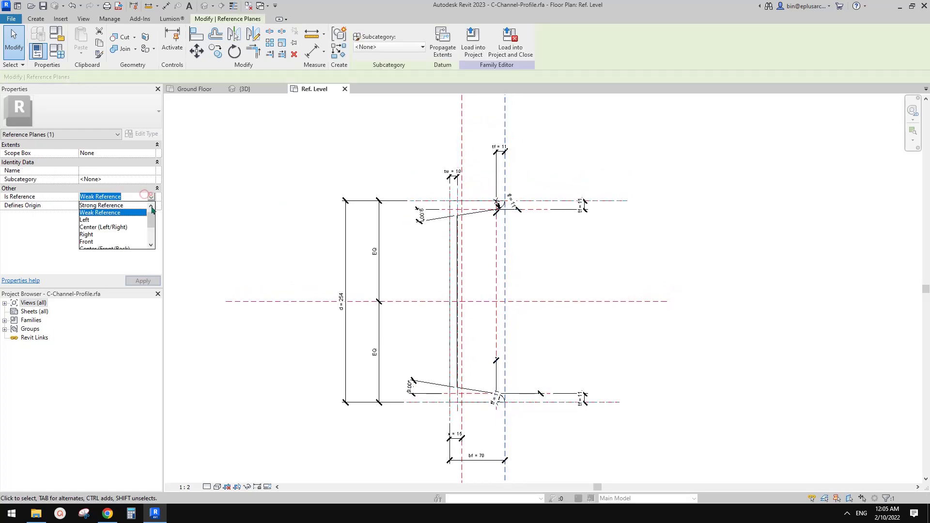
click(99, 205)
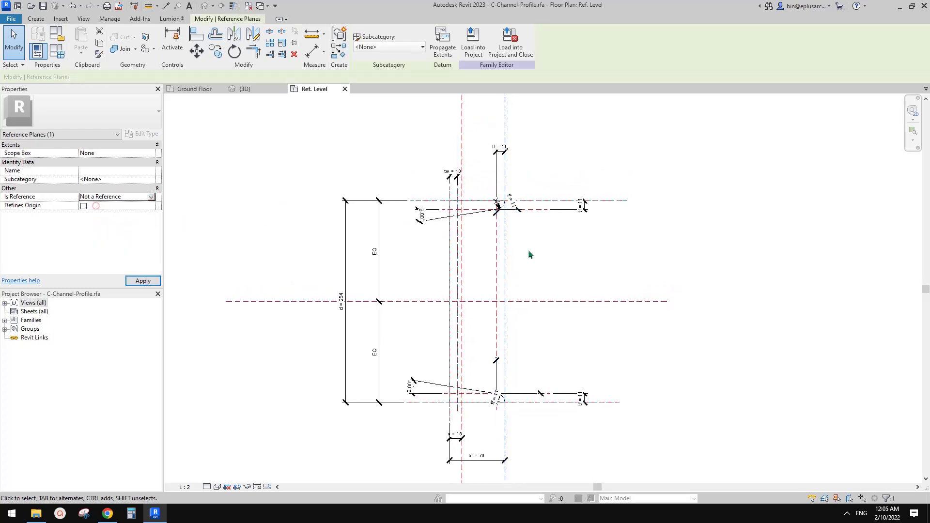
click(506, 242)
click(501, 242)
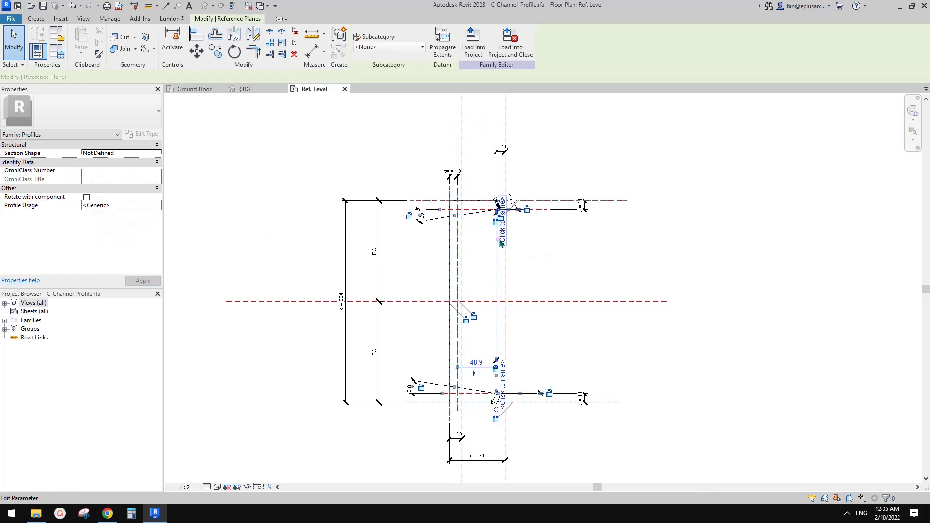
click(482, 118)
click(390, 41)
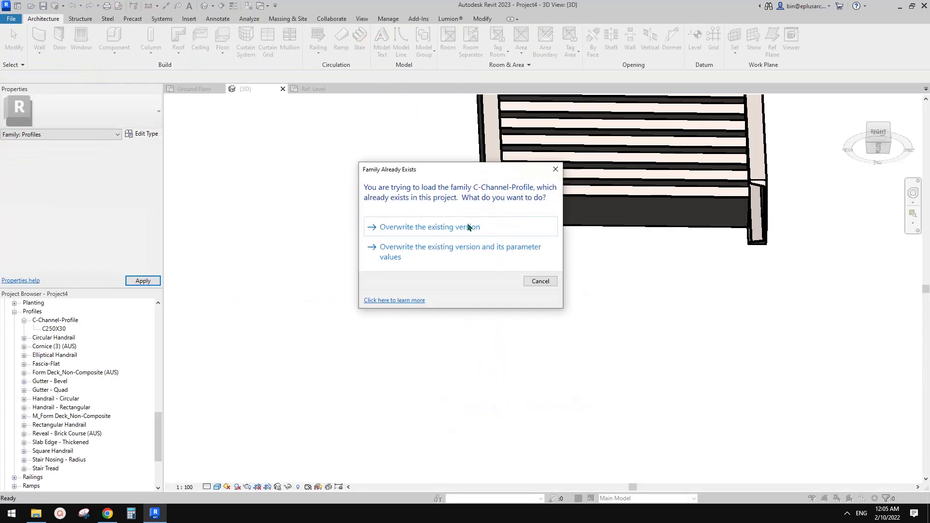
click(456, 227)
shift+middle_drag(503, 175, 490, 251)
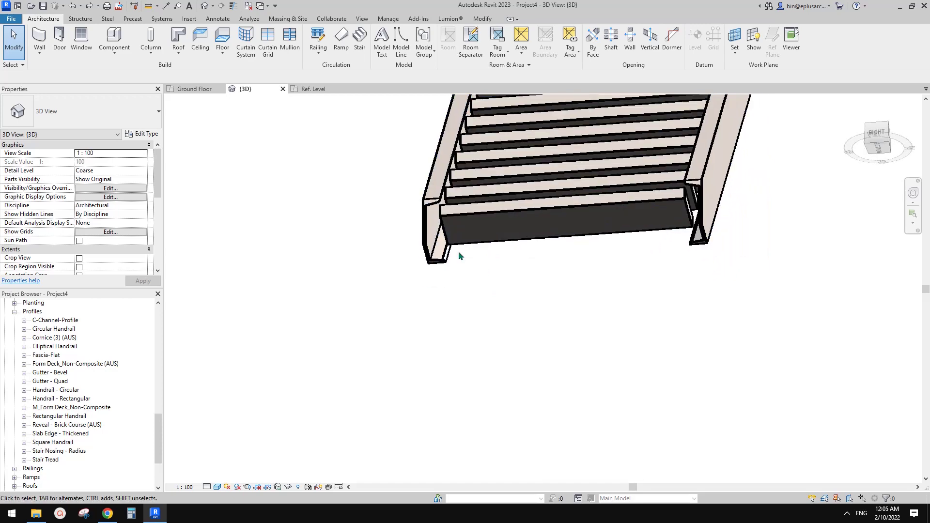
click(436, 222)
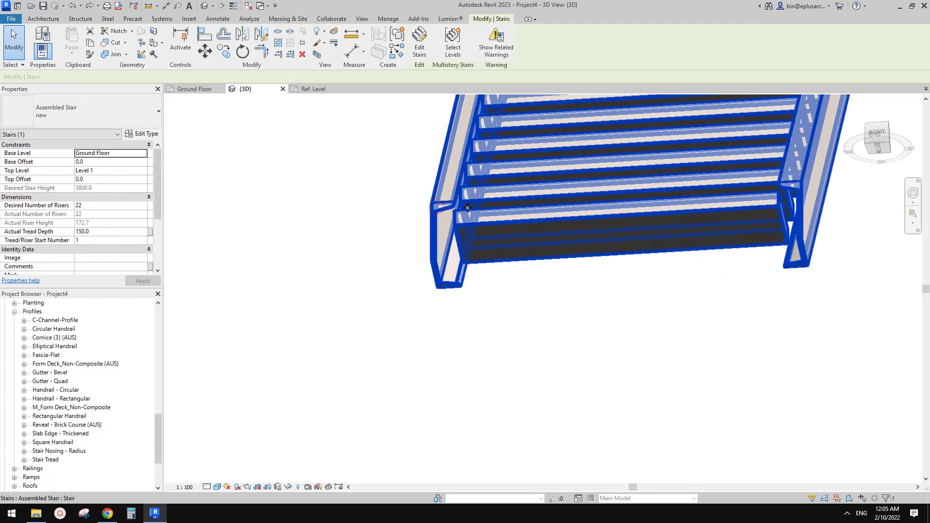
key(Escape)
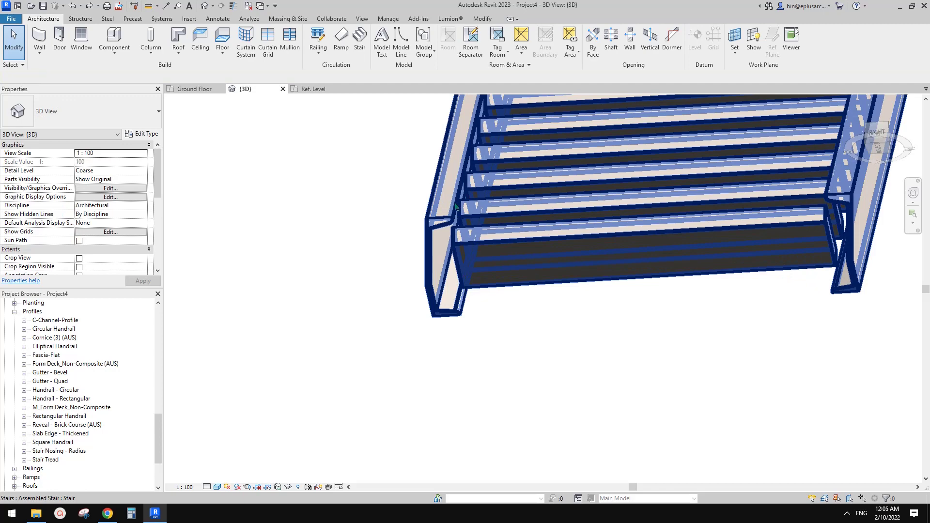
click(455, 202)
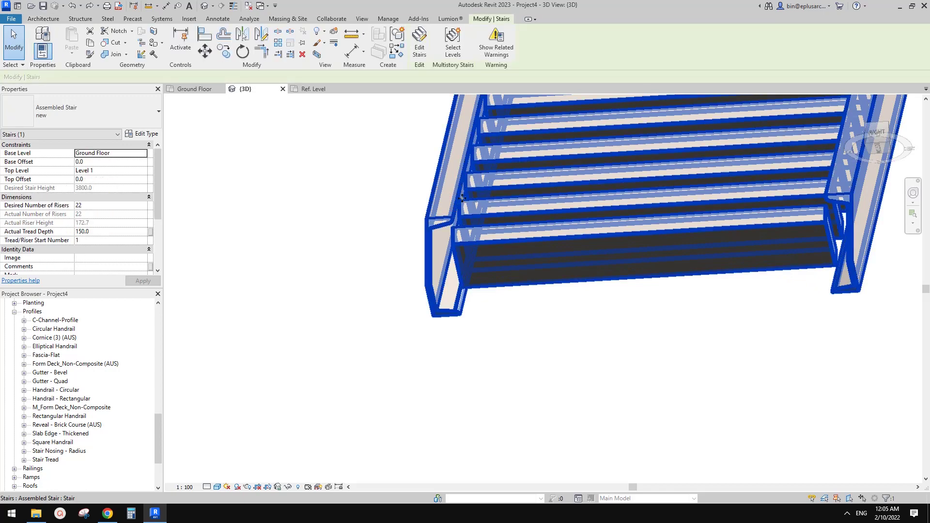
shift+middle_drag(445, 284, 529, 301)
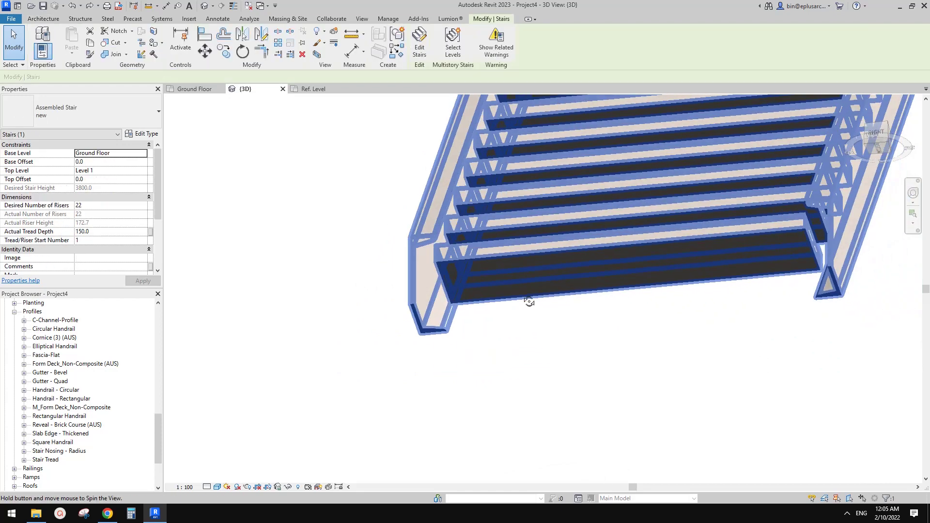
key(Escape)
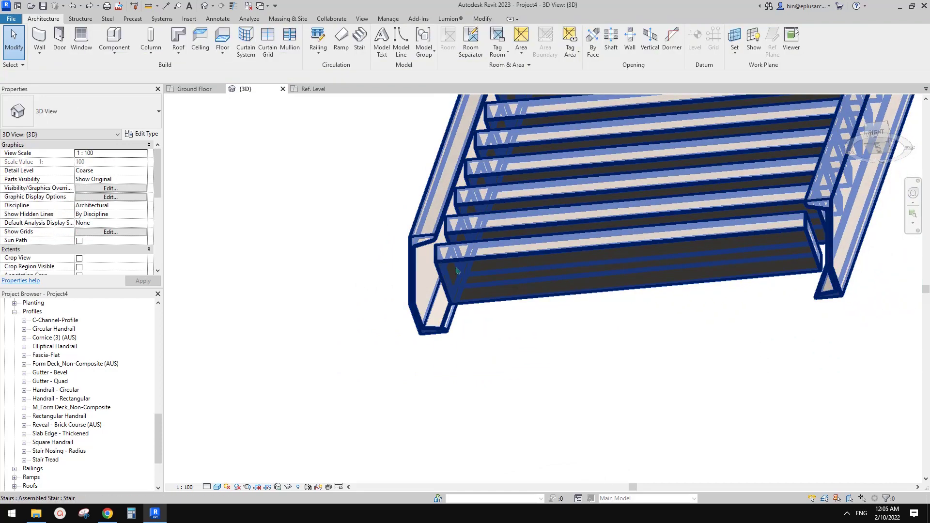
shift+middle_drag(457, 272, 477, 240)
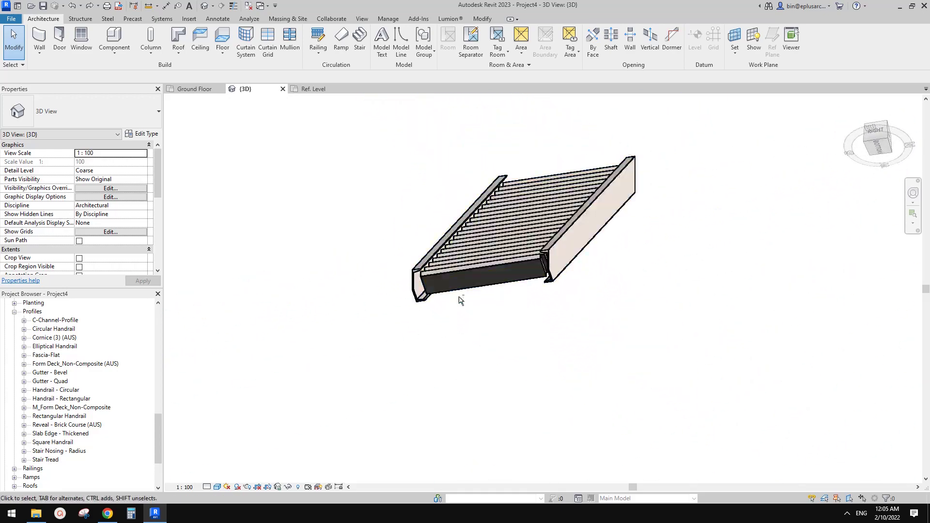
scroll(601, 349, up, 5)
shift+middle_drag(602, 348, 376, 193)
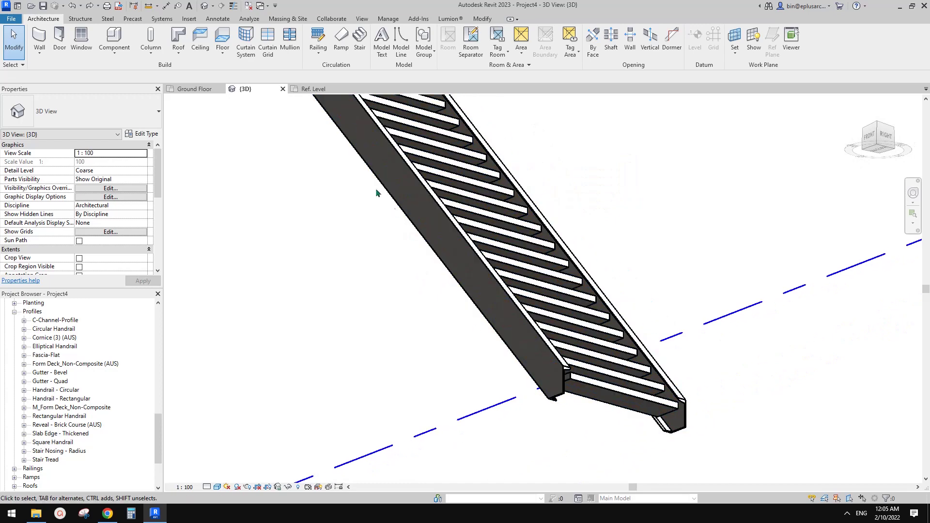
shift+middle_drag(234, 83, 145, 344)
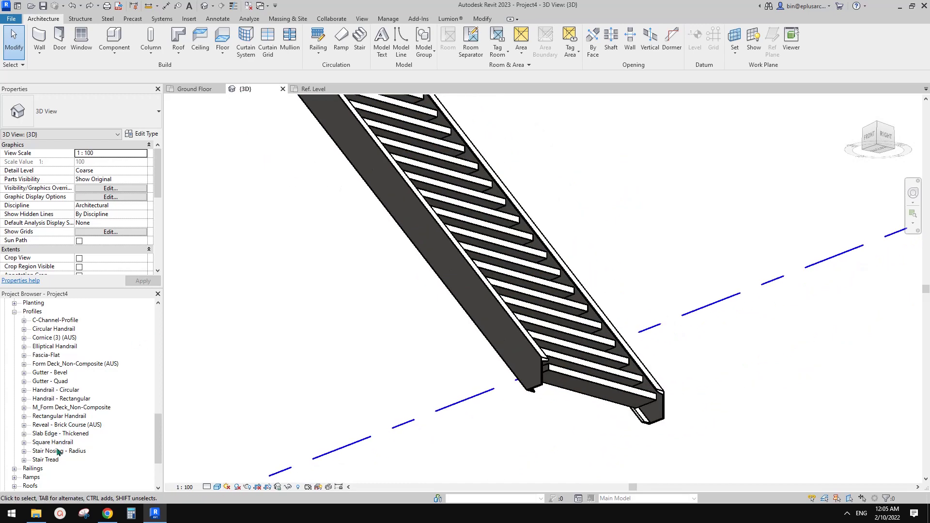
scroll(48, 389, up, 1)
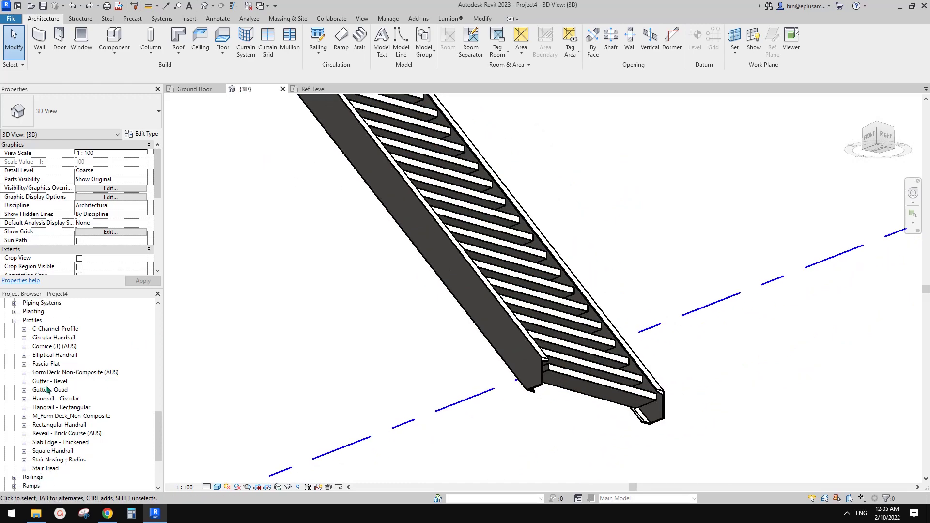
Duplicate the C250X30 type under C-Channel-Profile as C250X30 2.
click(49, 338)
click(43, 329)
right_click(41, 329)
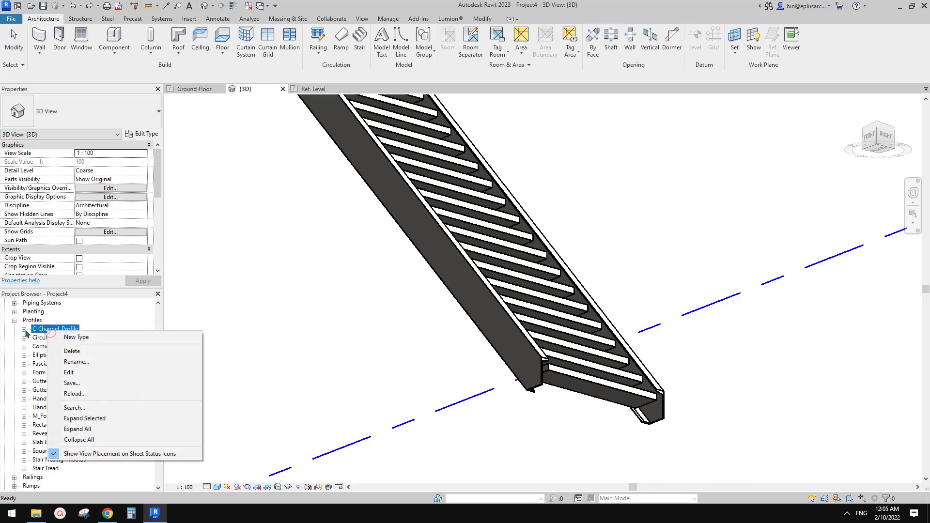
click(21, 329)
click(51, 337)
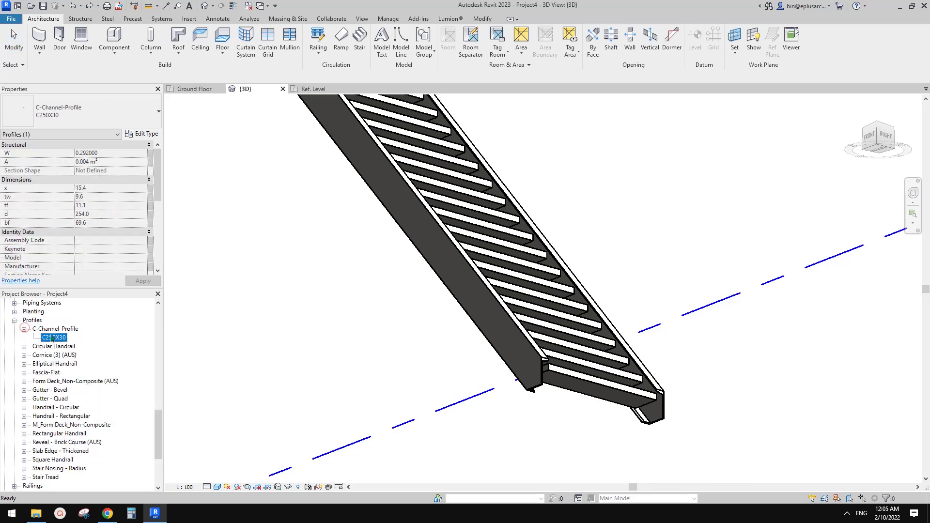
right_click(51, 337)
click(104, 341)
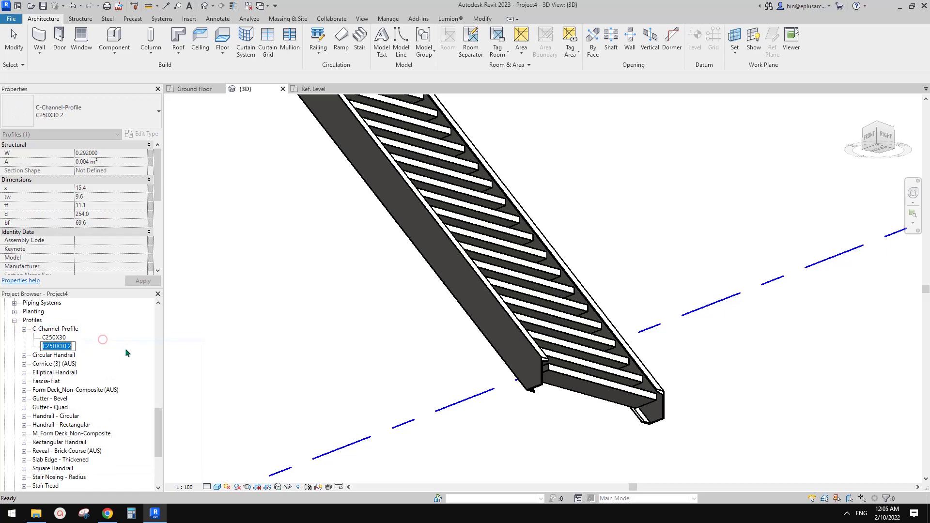
click(68, 353)
Review C250X30 2's type properties without changes and orbit to see the whole stair.
double_click(56, 345)
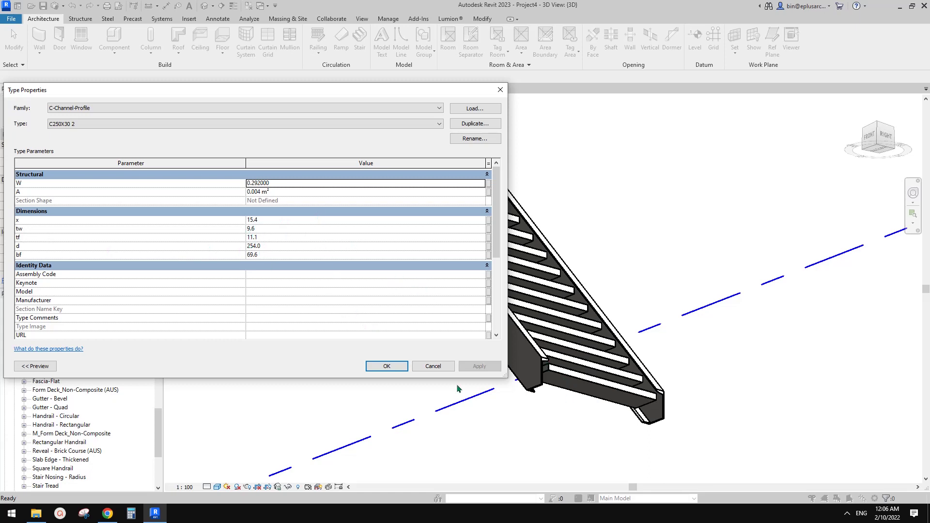
click(433, 366)
scroll(445, 349, down, 3)
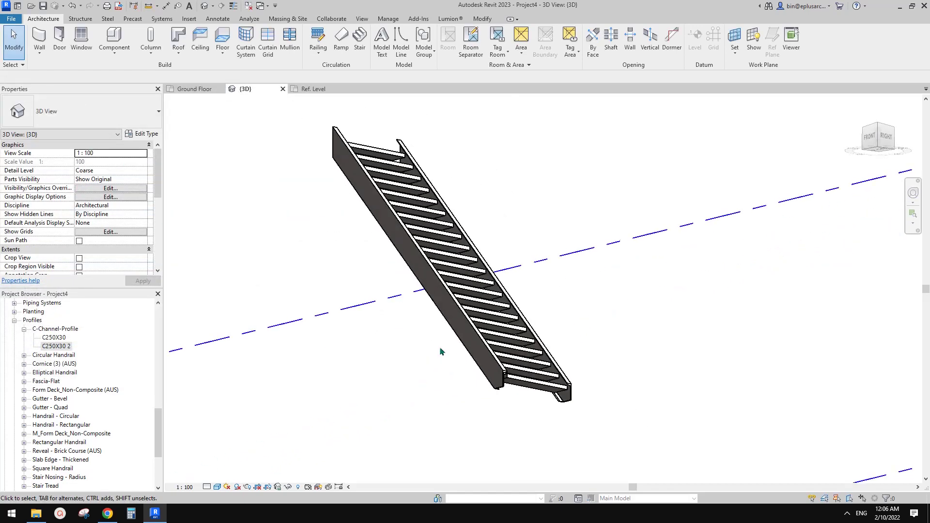
shift+middle_drag(422, 325, 422, 290)
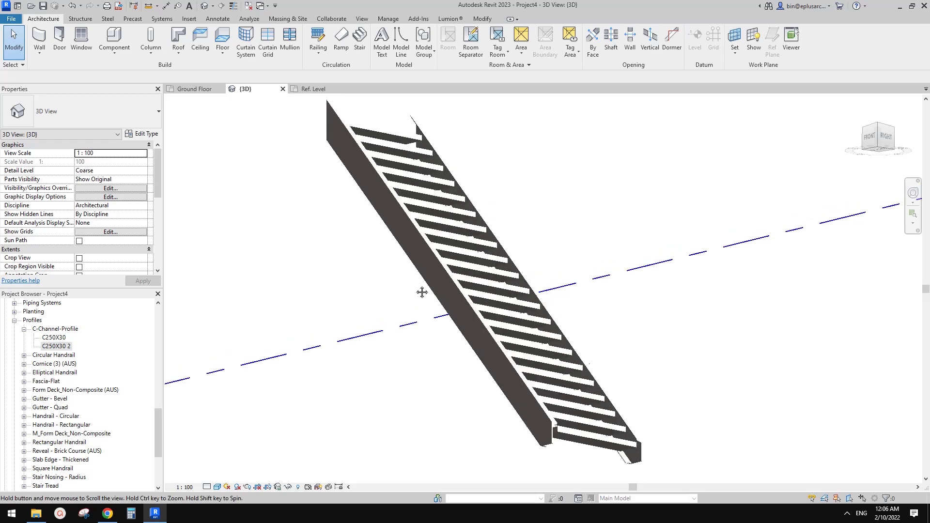
click(190, 20)
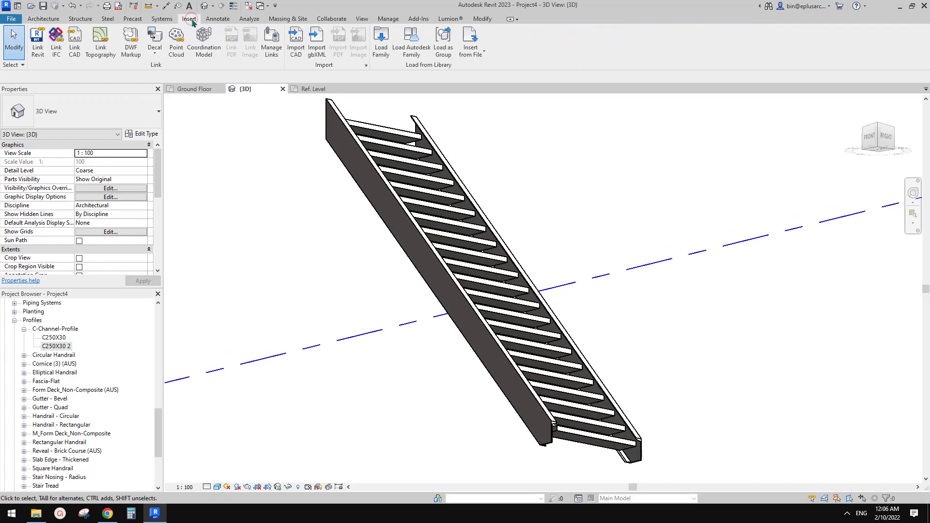
Start Load Family and navigate up from Steel to the Australia library folder.
middle_drag(288, 153, 307, 158)
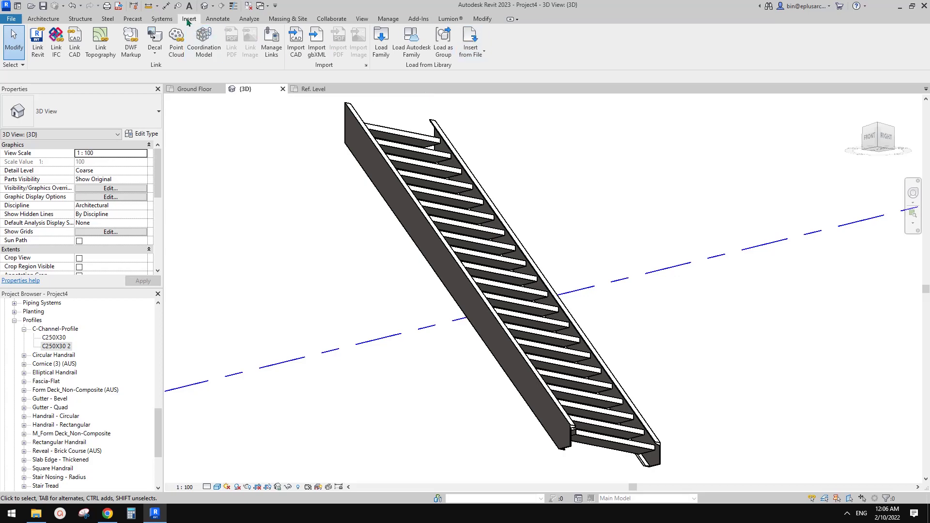
click(381, 43)
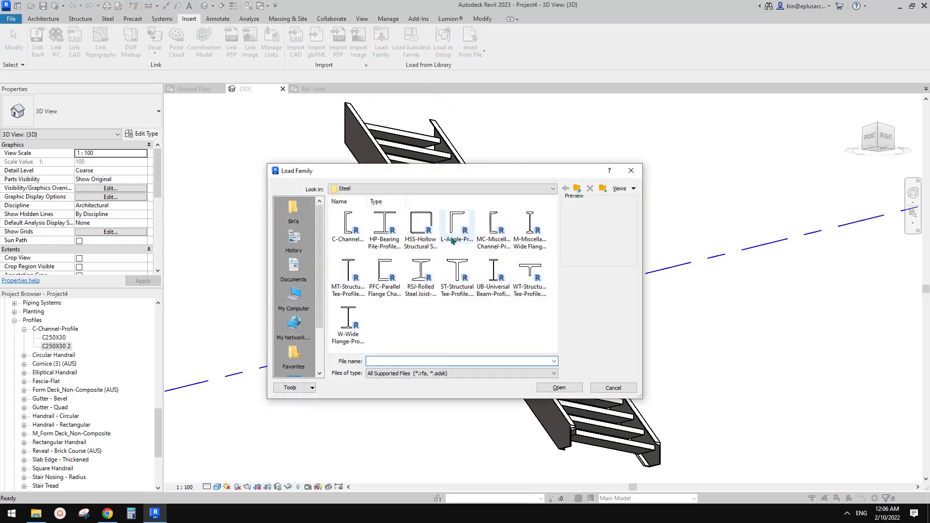
click(577, 188)
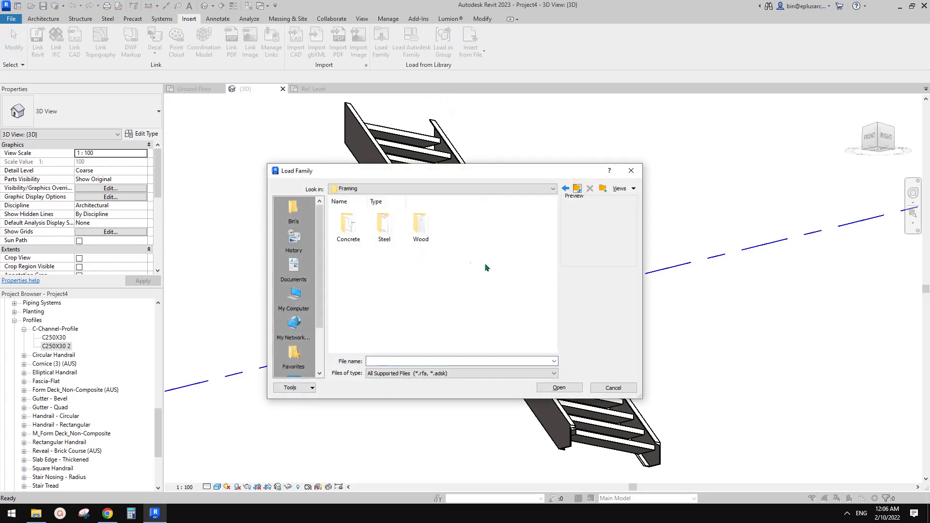
click(577, 189)
click(577, 188)
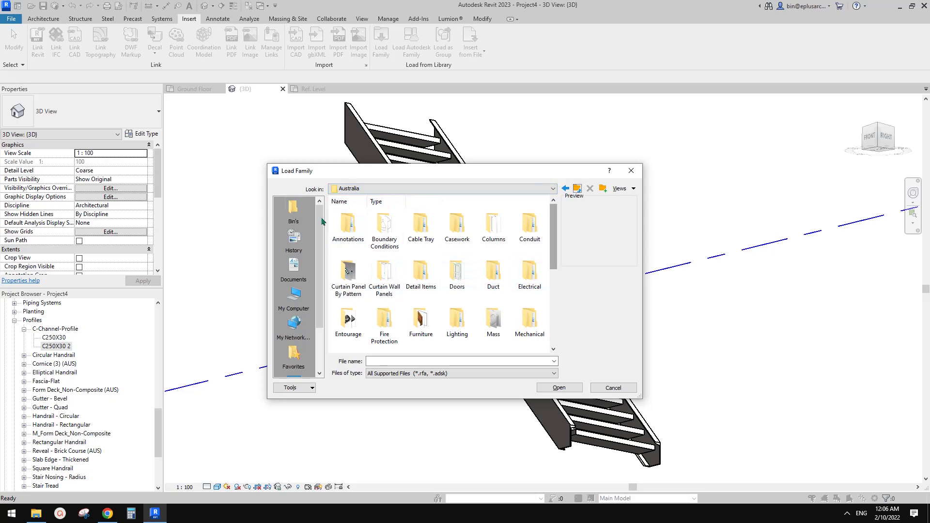
Browse Profiles > Framing > Steel and open C-Channel-Profile.rfa.
drag(553, 248, 556, 324)
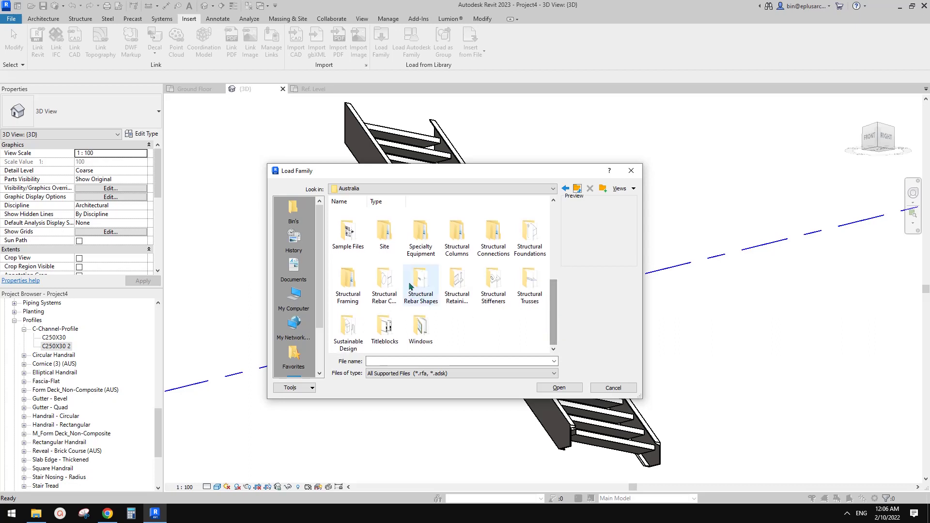
drag(555, 305, 555, 250)
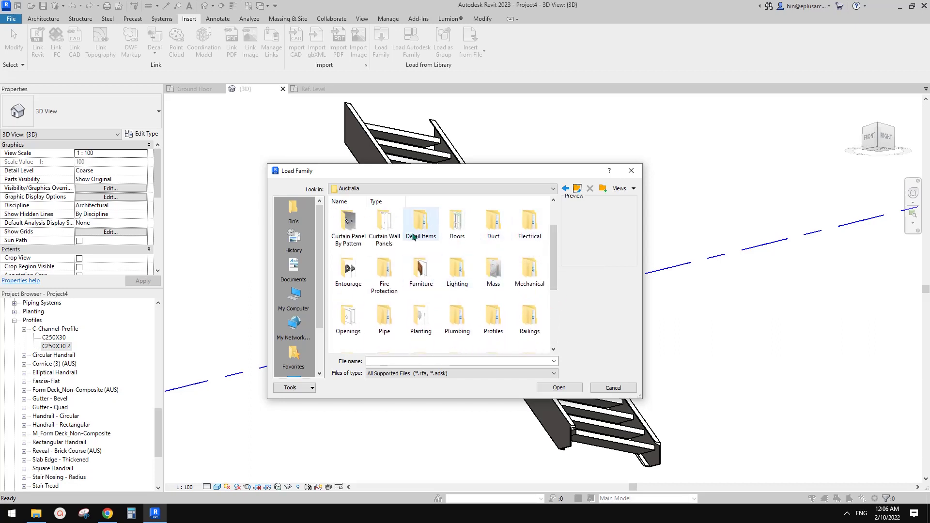
scroll(348, 225, down, 2)
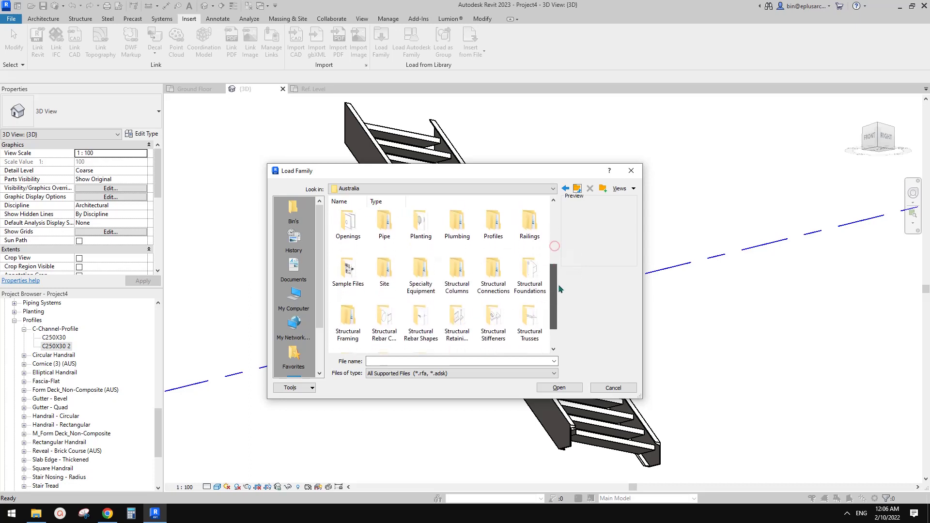
double_click(492, 224)
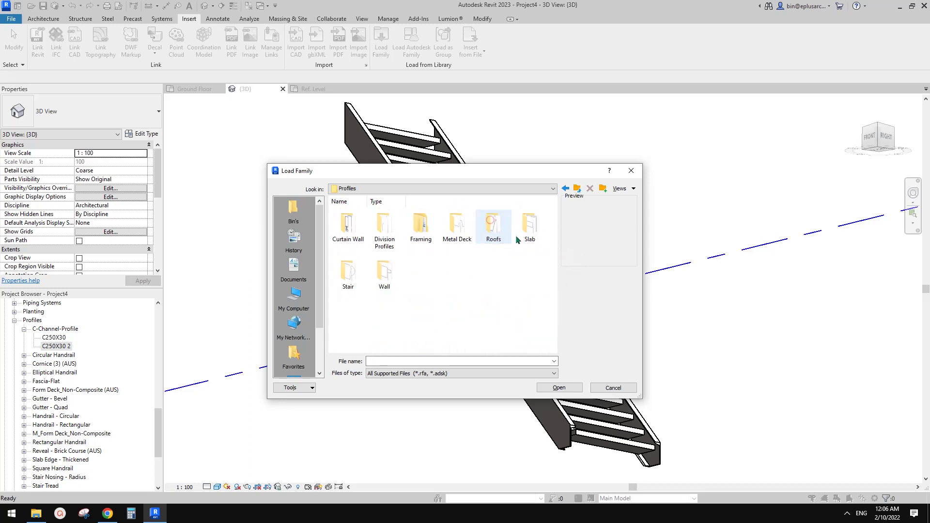
double_click(416, 228)
double_click(384, 224)
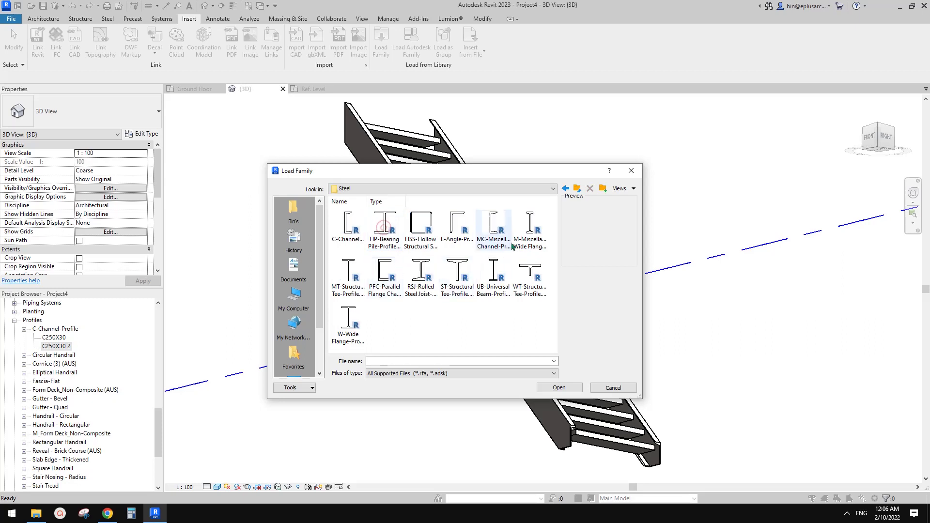
click(346, 228)
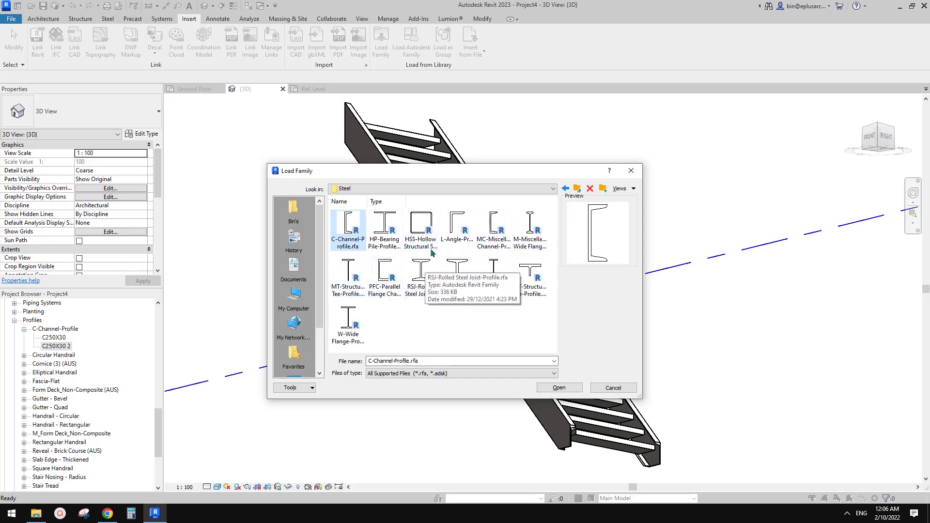
double_click(349, 225)
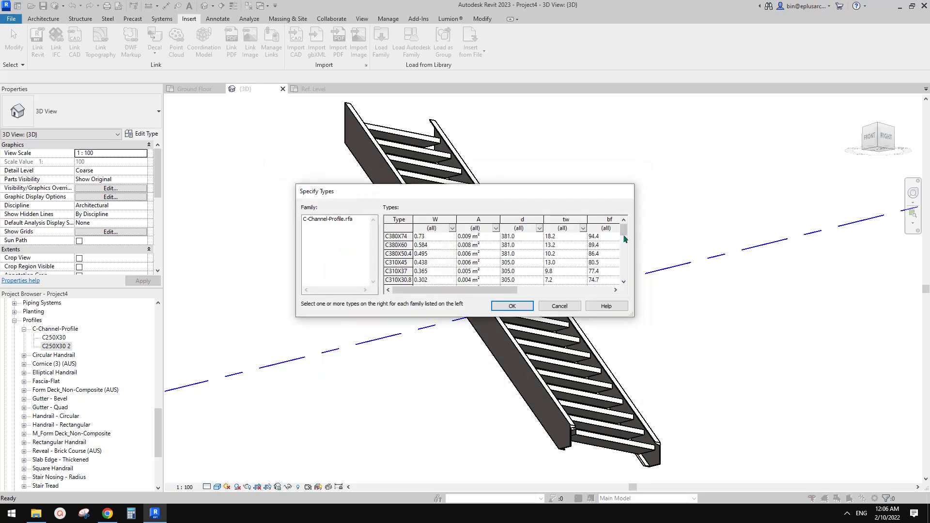
Load the C310X45 type into the C-Channel-Profile family, overwriting the existing family.
mouse_move(624, 238)
mouse_down()
mouse_move(625, 262)
mouse_move(625, 234)
mouse_up()
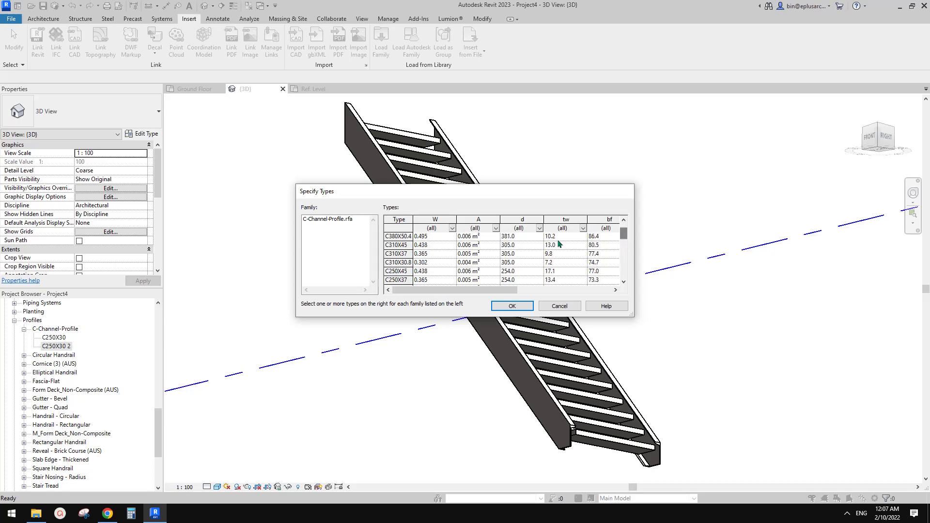
click(396, 245)
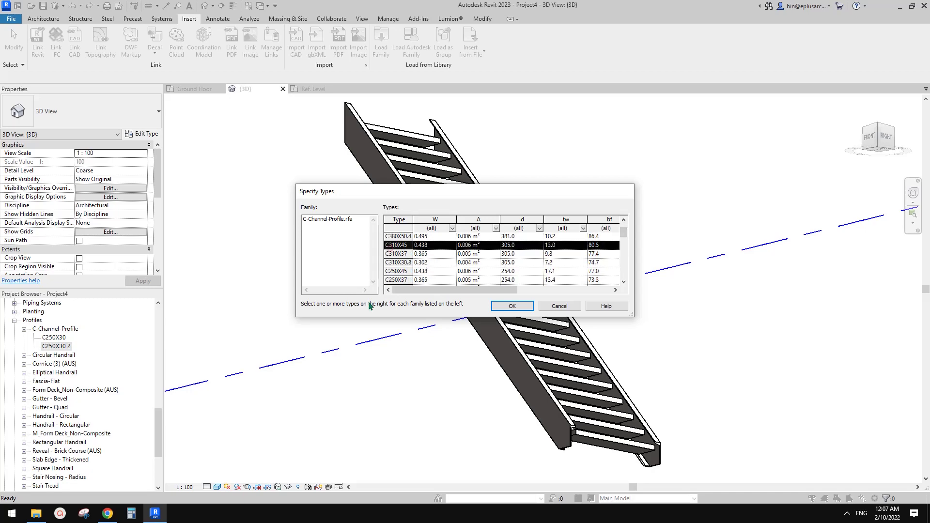
click(512, 306)
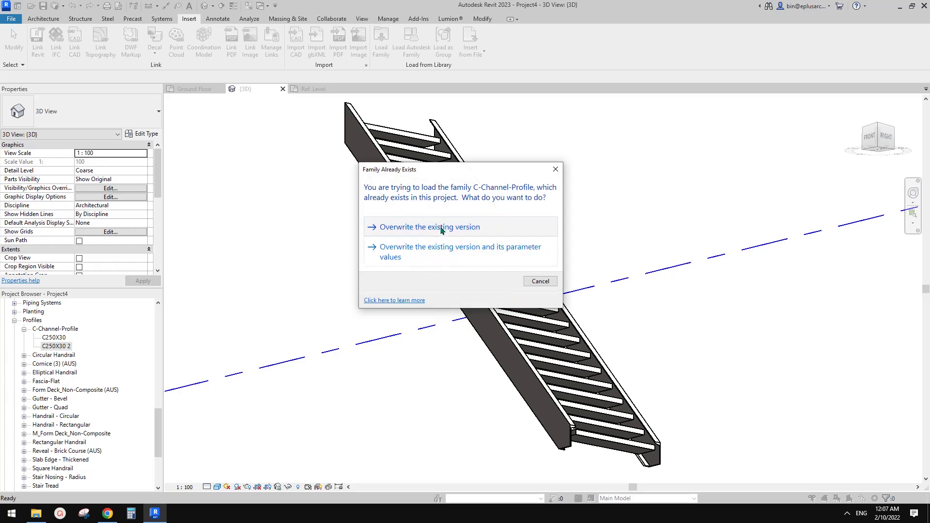
click(444, 227)
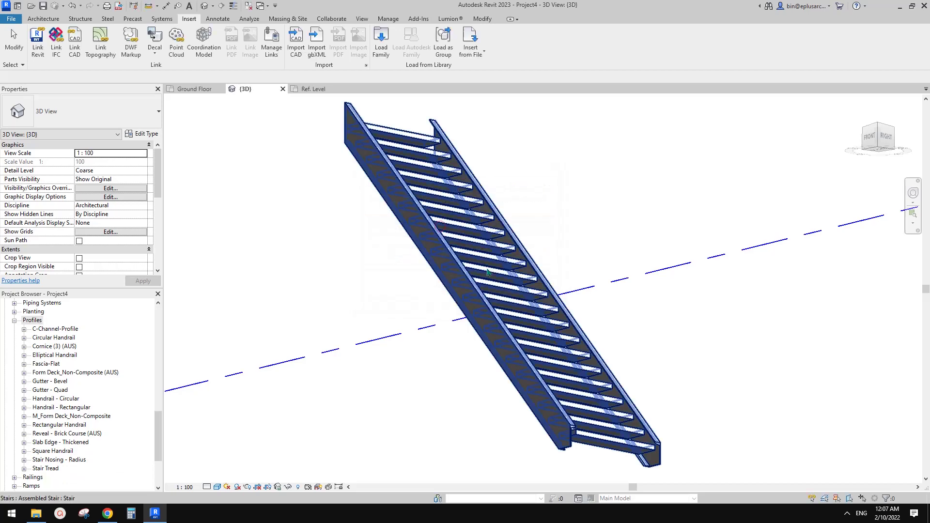
Review C310X45's type properties (d 305.0, bf 80.5, tw 13.0), then select the stair.
click(24, 329)
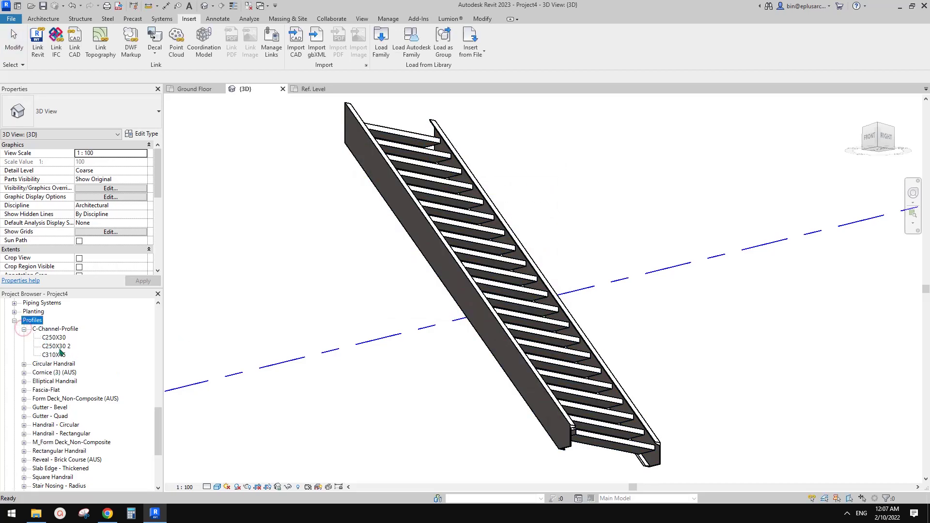
click(55, 356)
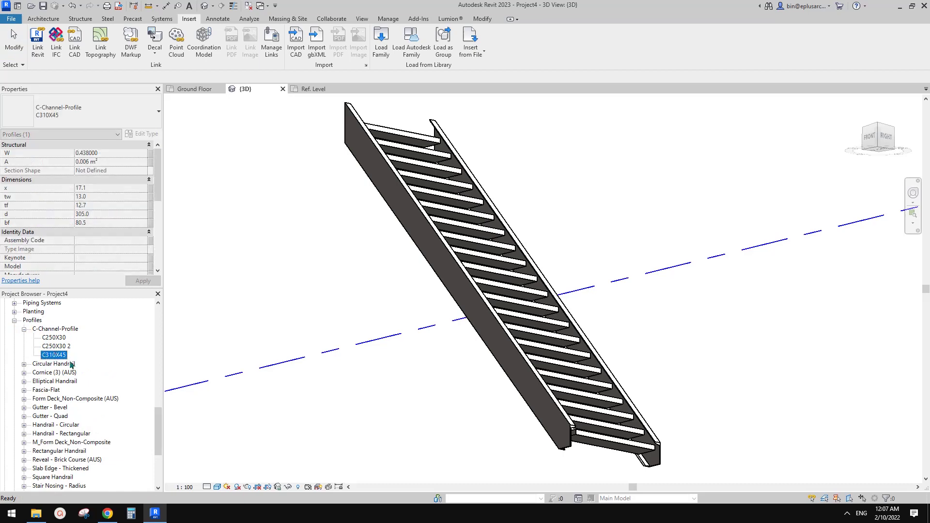
double_click(57, 356)
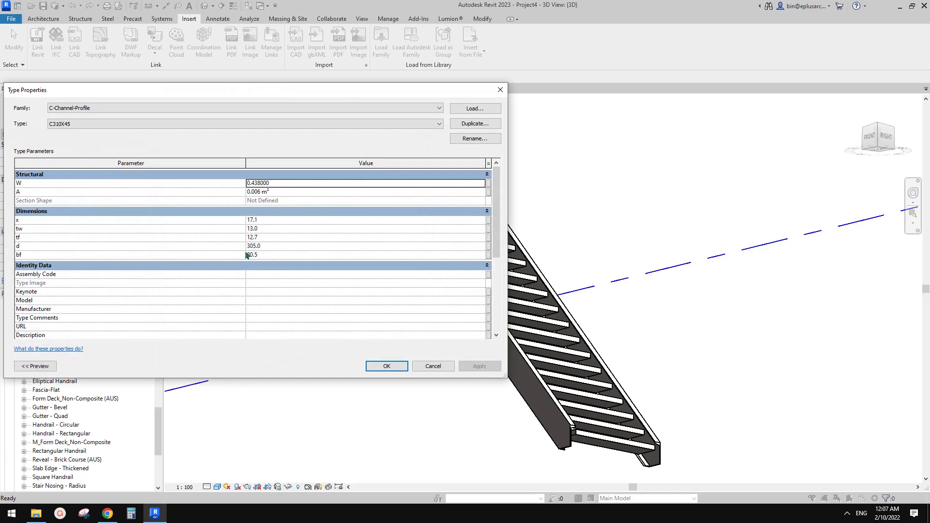
click(500, 89)
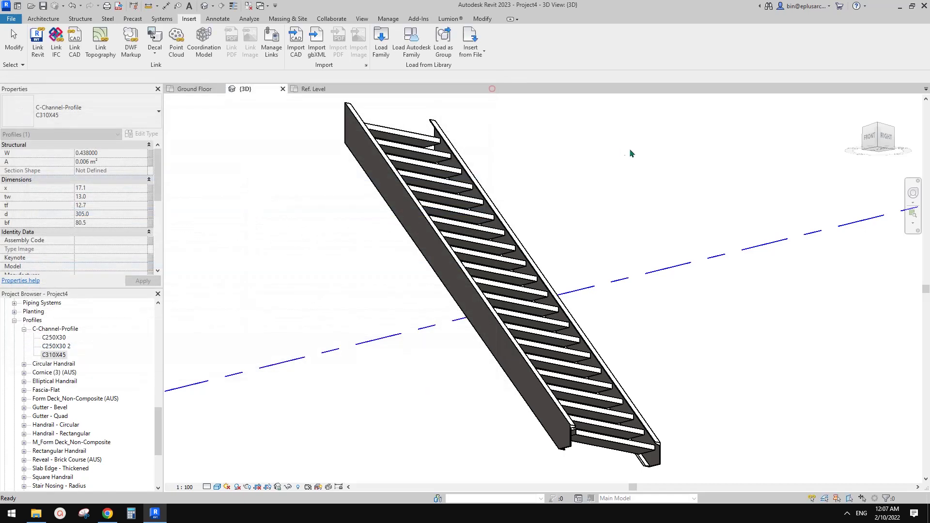
click(630, 148)
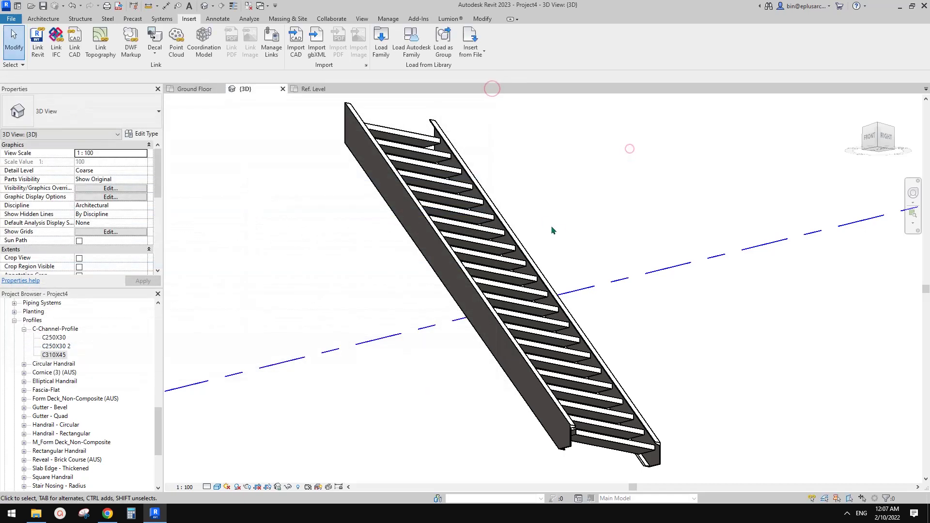
click(450, 265)
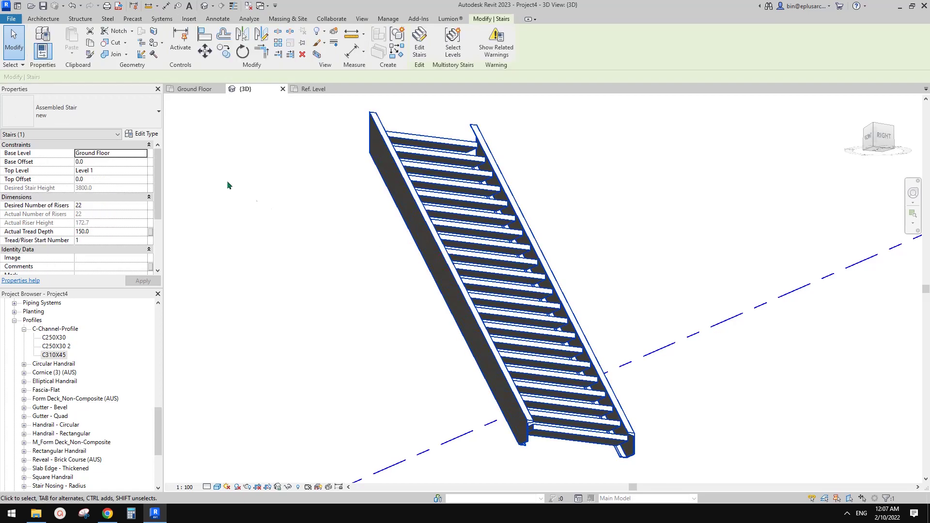
Duplicate the stair's right support stringer type as 'new 2'.
click(147, 134)
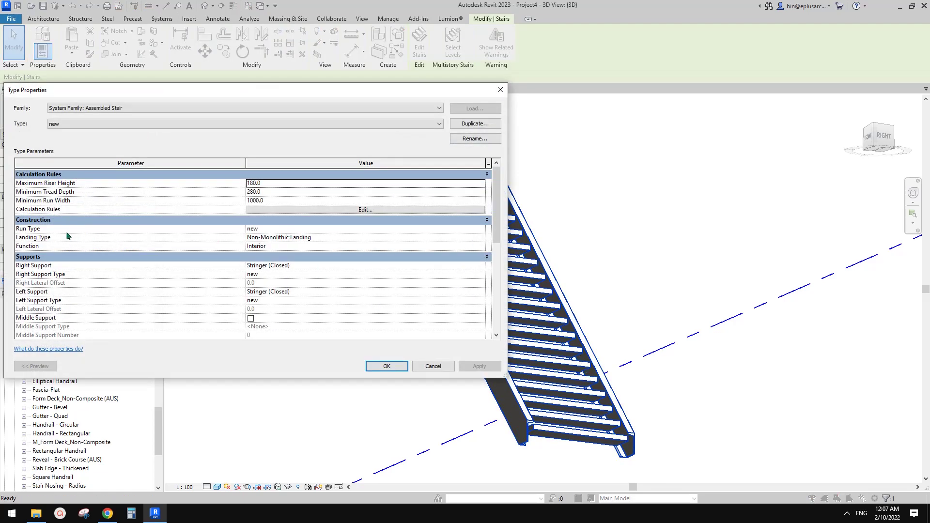
scroll(82, 281, down, 1)
scroll(64, 299, down, 2)
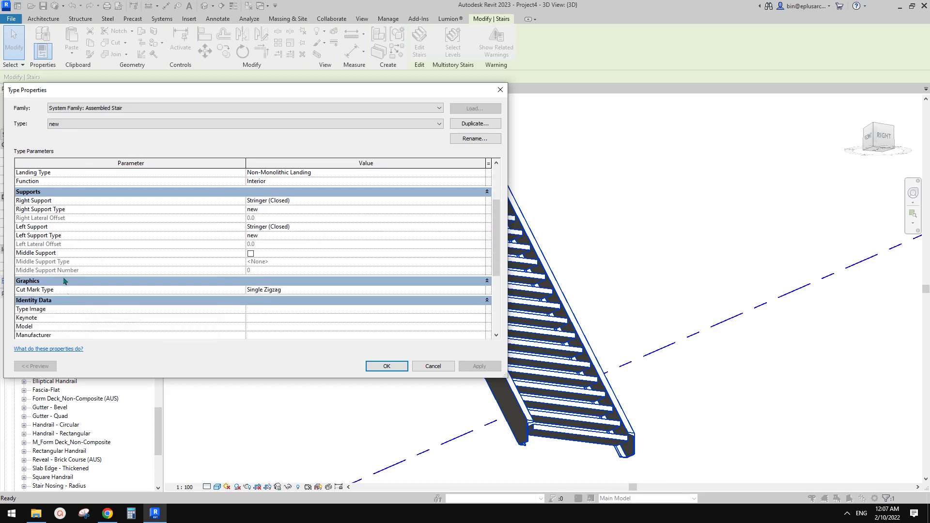
click(328, 200)
click(473, 209)
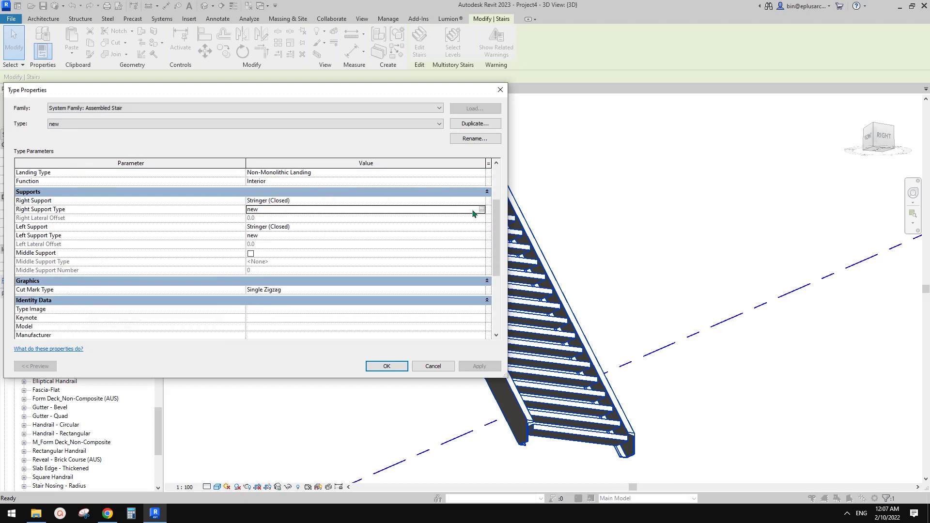
click(481, 209)
click(474, 124)
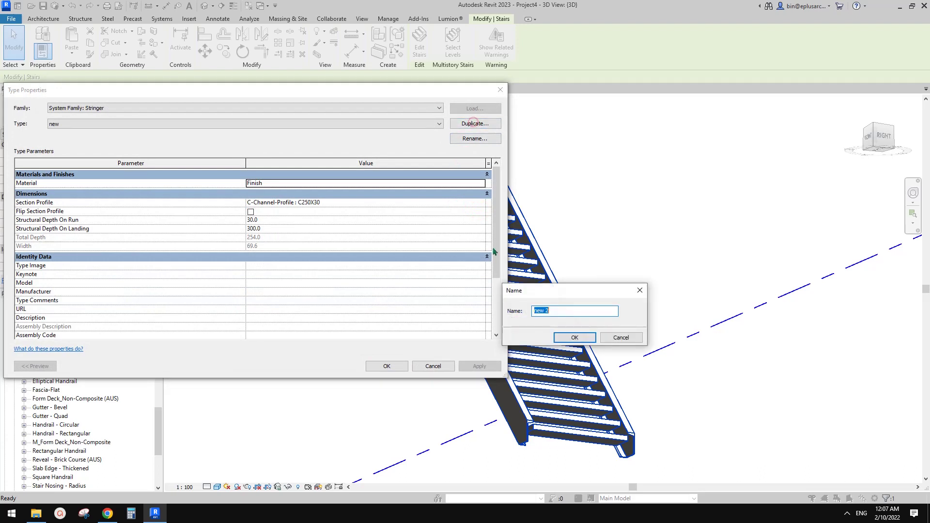
click(575, 337)
Set new 2's section profile to C-Channel-Profile : C310X45 and confirm both dialogs.
click(349, 202)
click(481, 202)
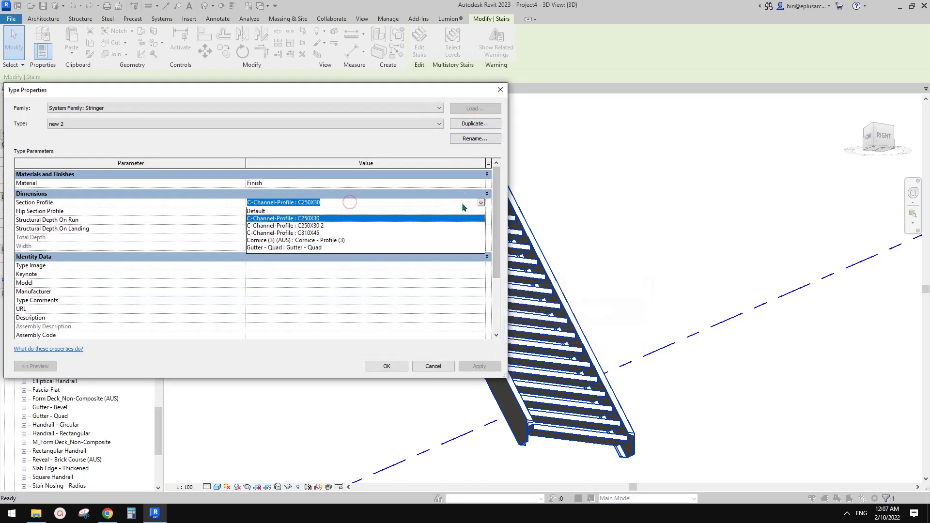
click(312, 233)
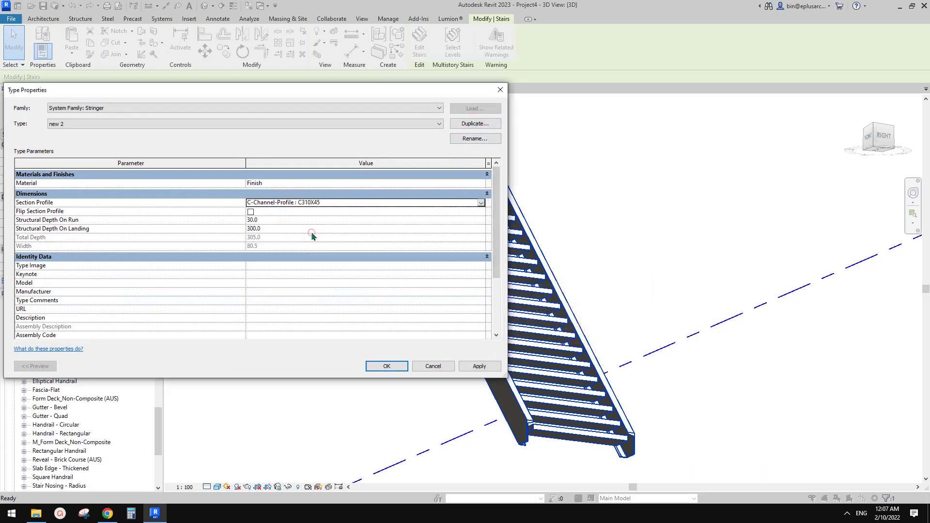
click(388, 366)
click(387, 366)
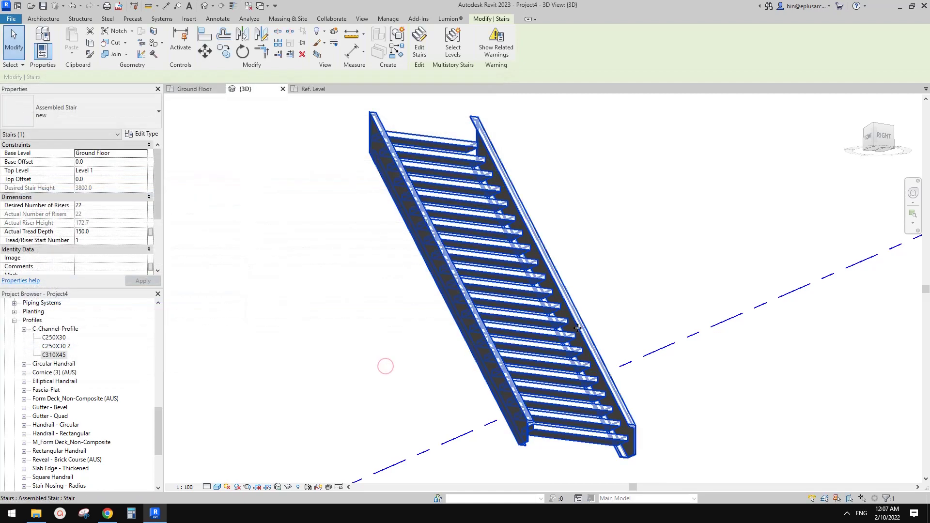
Set the stair's left support type to the new 2 stringer.
shift+middle_drag(583, 361, 566, 298)
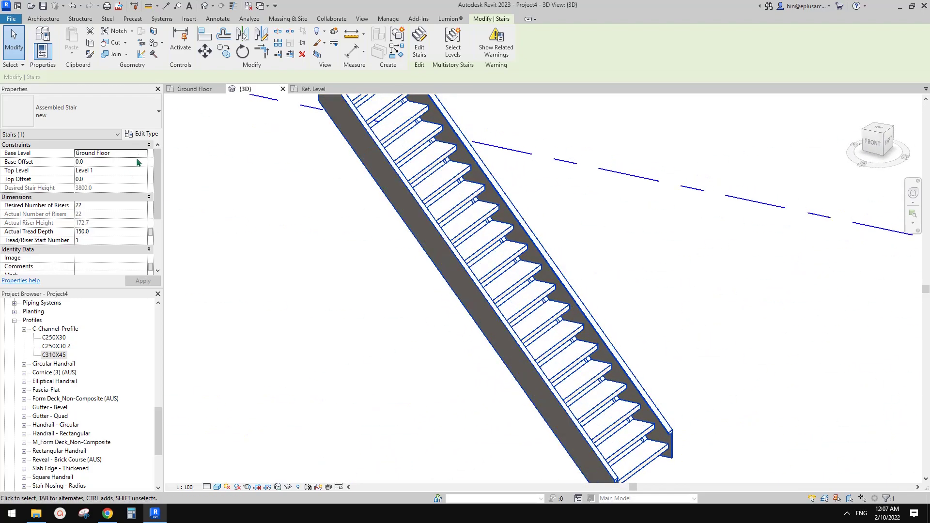
click(141, 136)
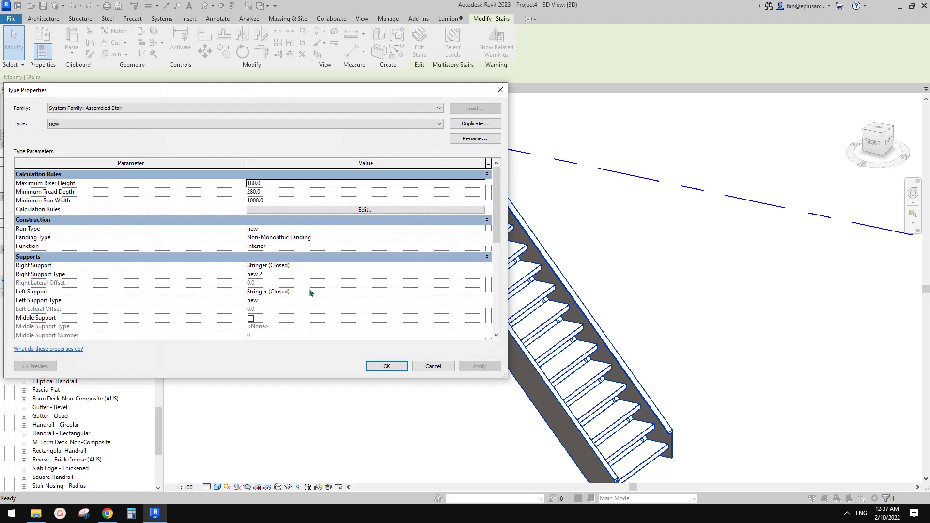
click(344, 300)
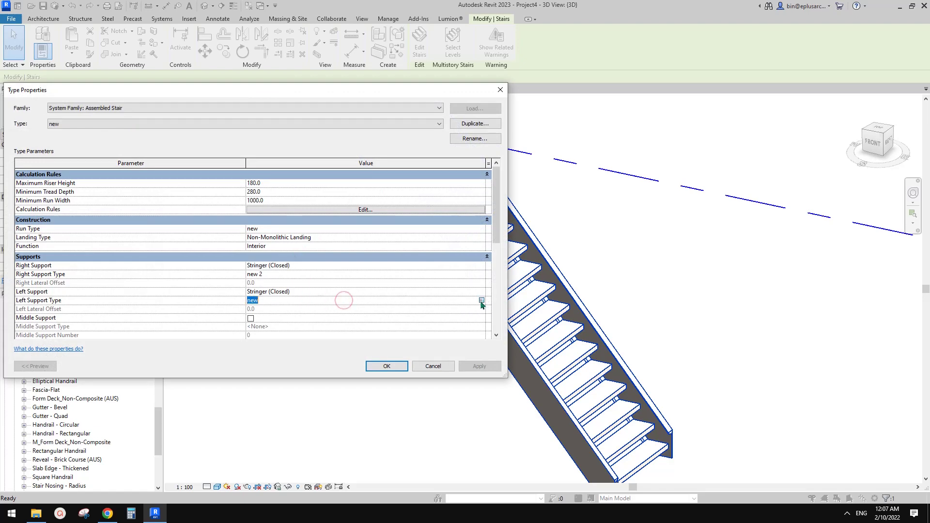
click(481, 300)
click(194, 124)
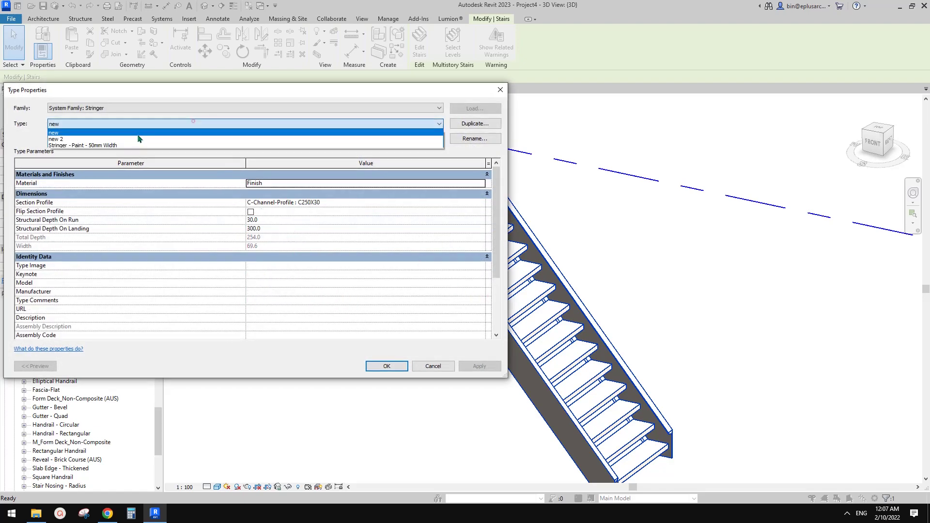
click(68, 140)
click(386, 366)
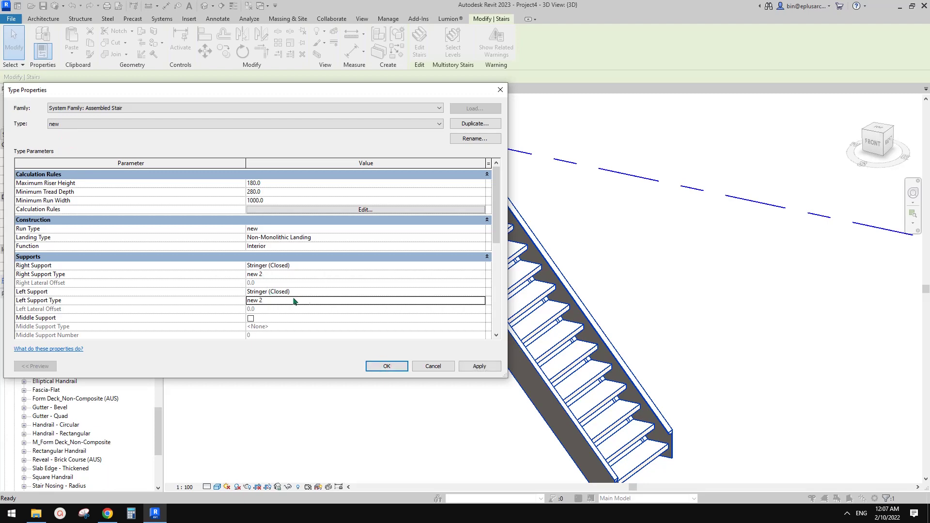
Set new 2's Structural Depth On Run to 60 and confirm the type settings.
click(481, 301)
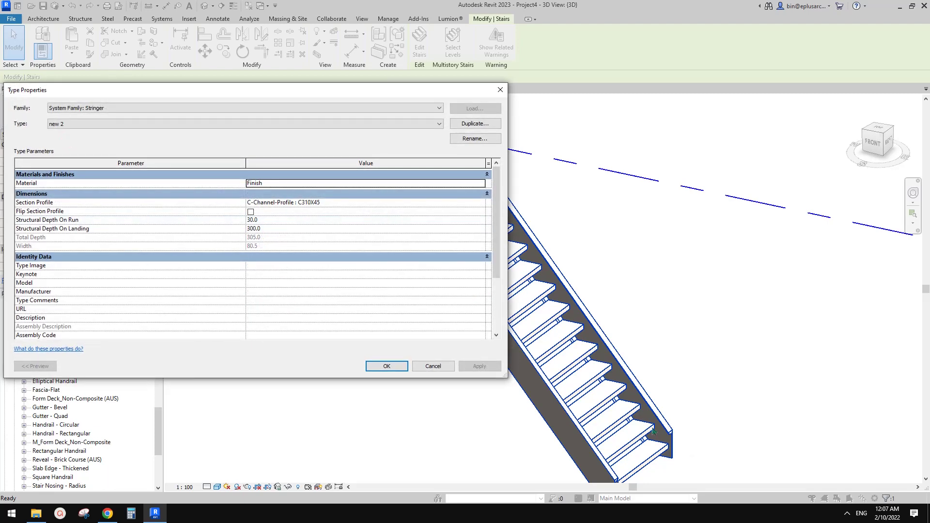
click(269, 221)
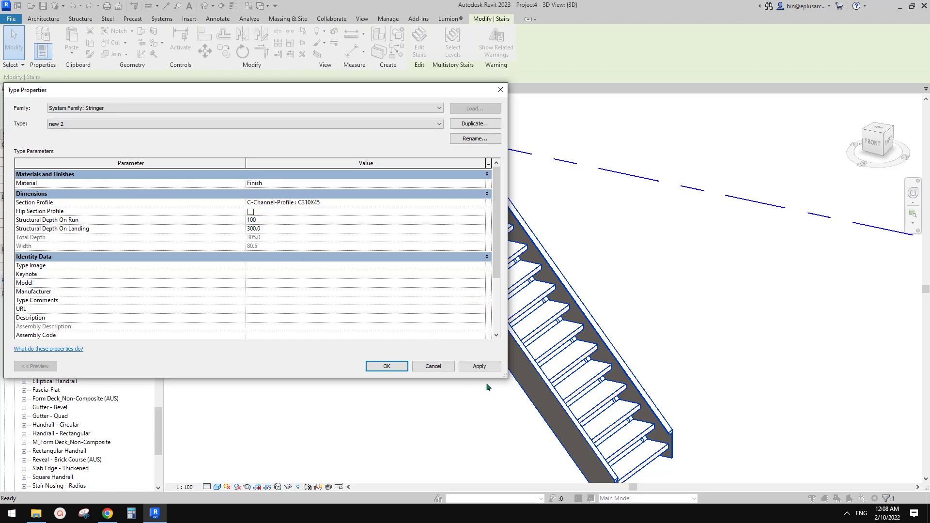
click(478, 367)
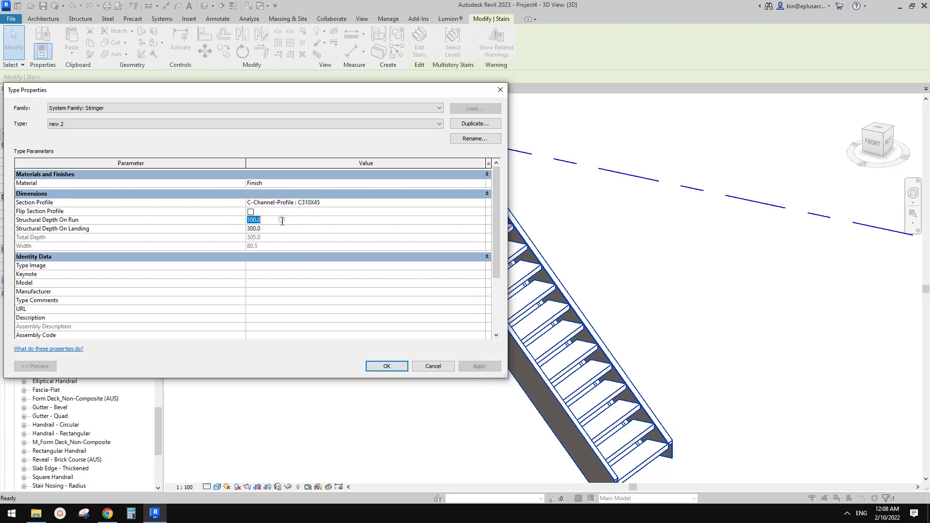
click(475, 366)
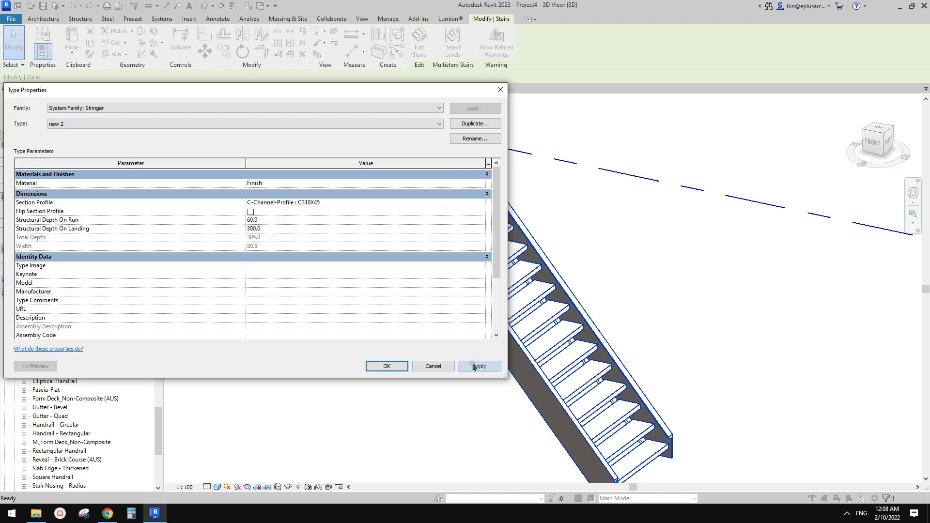
click(399, 365)
click(386, 365)
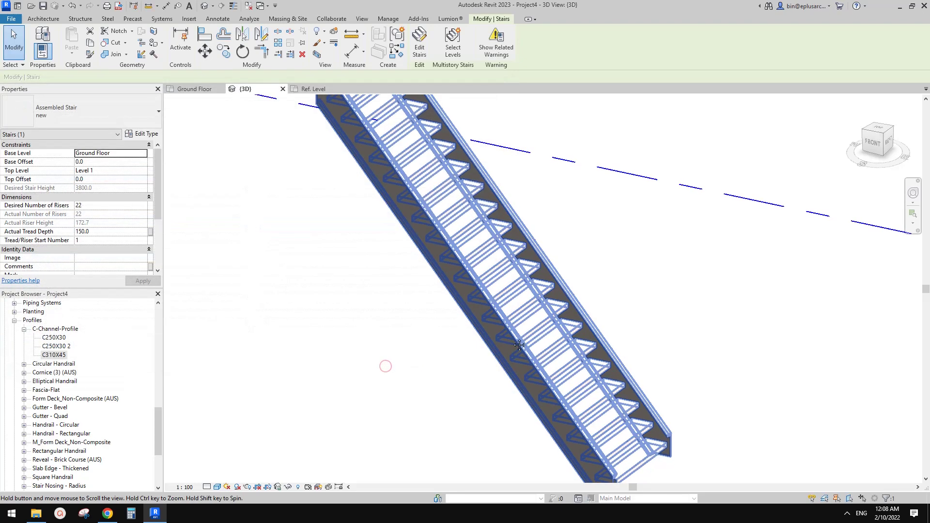
Orbit and zoom around the stair to inspect the new 2 channel stringers, then select one stringer.
scroll(495, 343, down, 2)
shift+middle_drag(495, 342, 496, 316)
shift+middle_drag(464, 246, 426, 212)
click(429, 224)
key(Escape)
scroll(435, 231, down, 4)
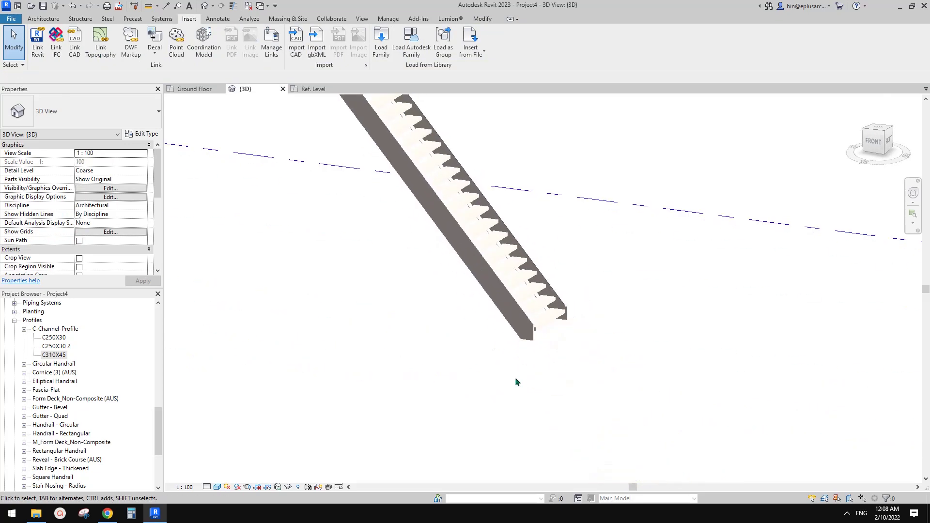
scroll(551, 316, up, 4)
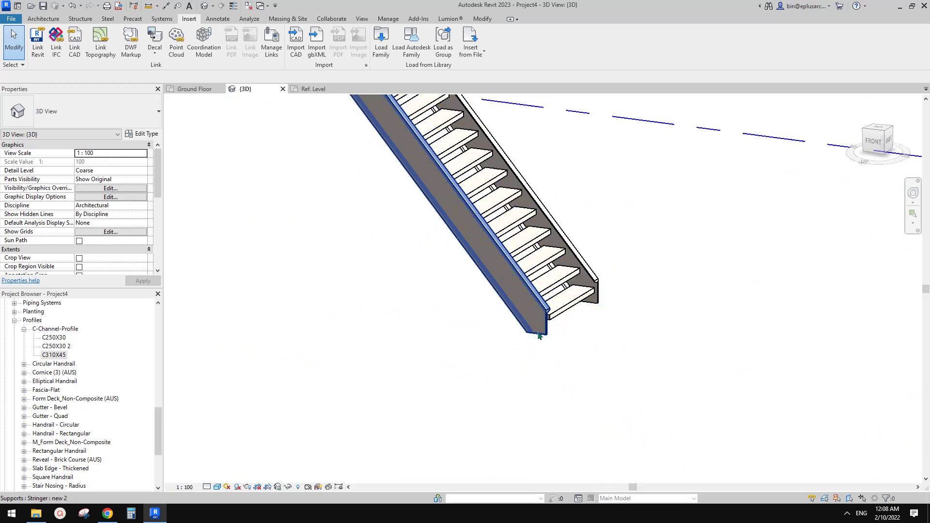
scroll(540, 339, up, 1)
middle_drag(541, 368, 540, 377)
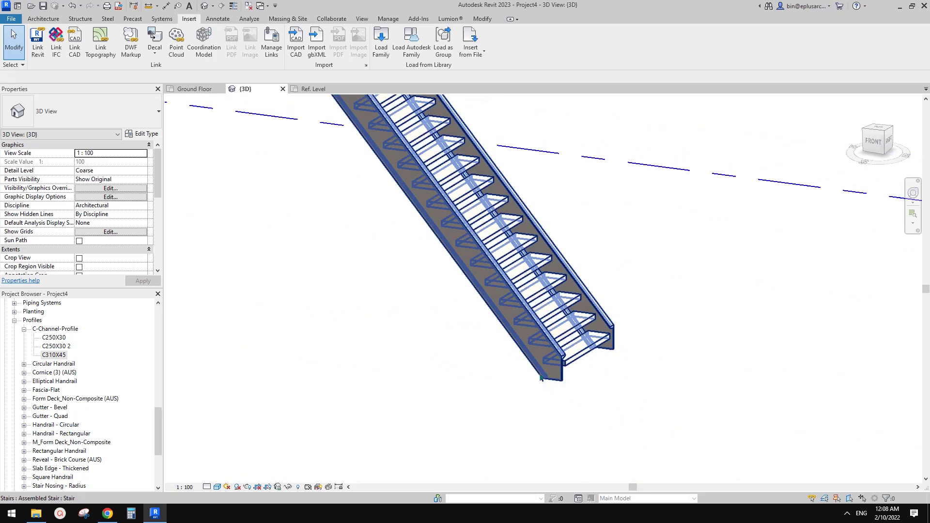
click(535, 361)
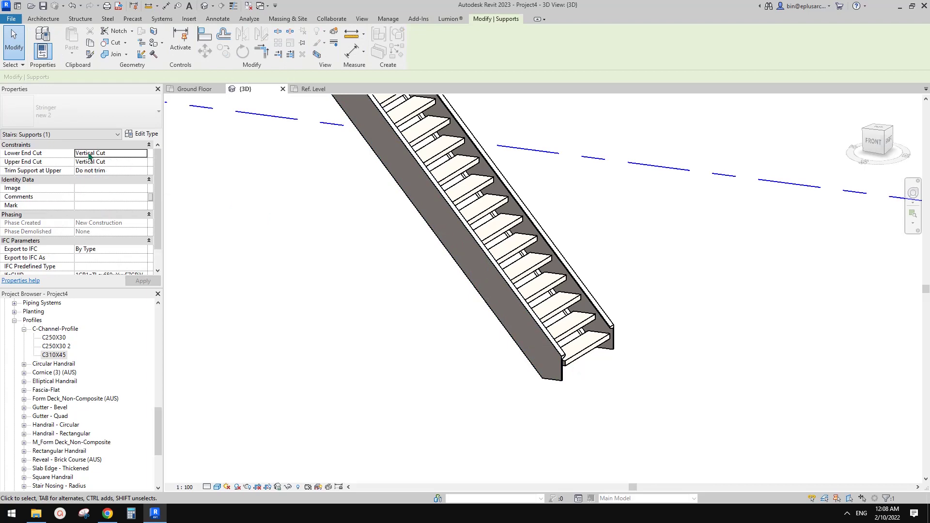
Try Horizontal and Perpendicular lower end cuts on the stringer, leaving it at Vertical Cut.
middle_drag(197, 222, 265, 227)
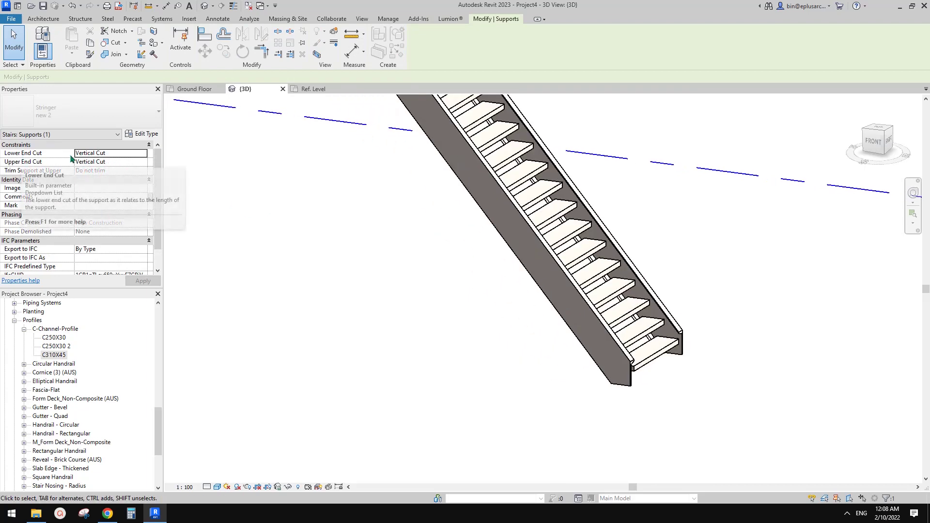
click(128, 153)
click(119, 176)
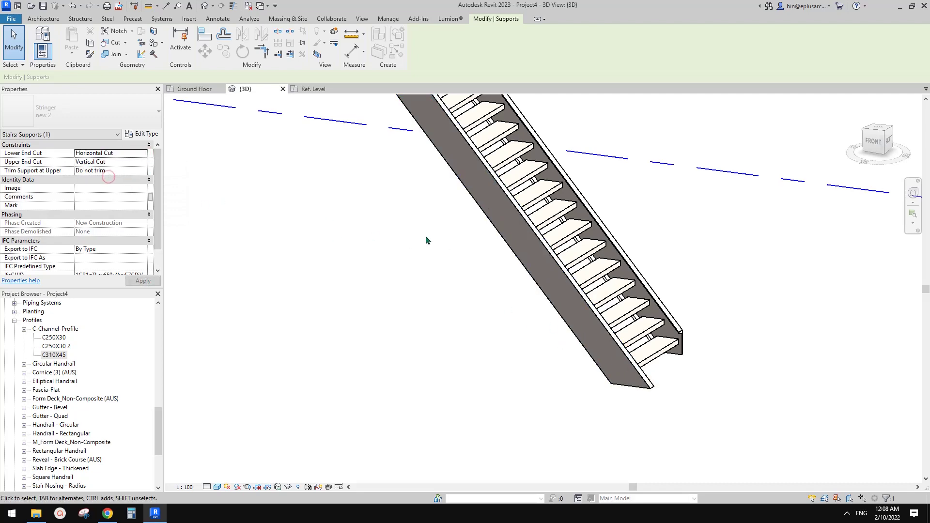
click(145, 153)
click(111, 159)
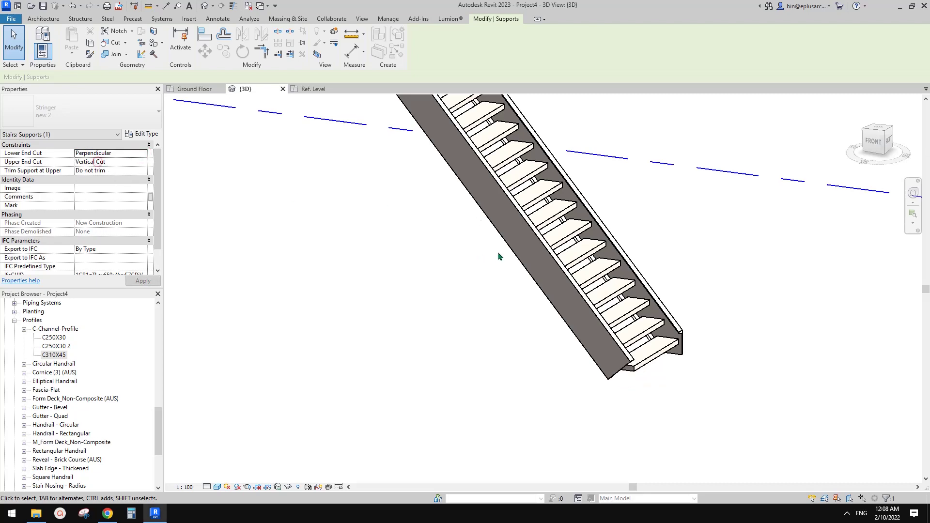
click(144, 154)
click(110, 169)
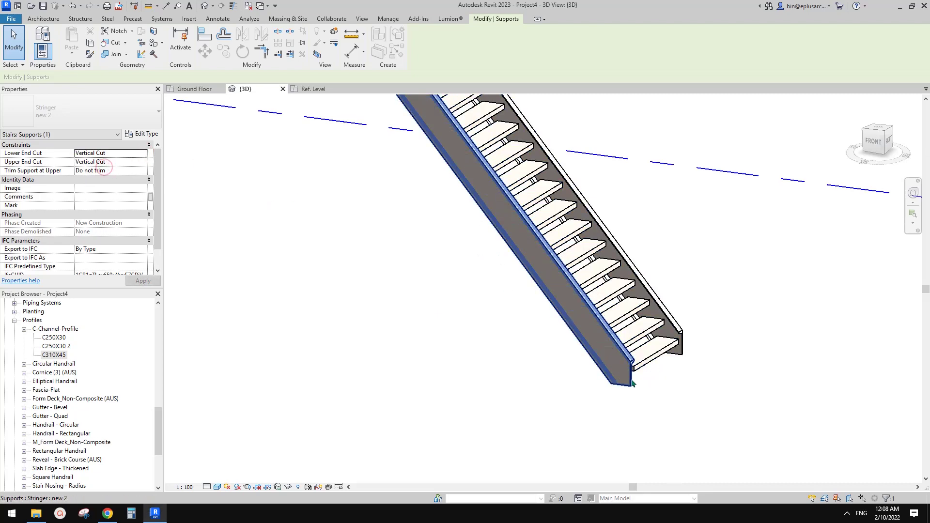
Try Perpendicular and Vertical upper end cuts, leaving the upper end at Horizontal Cut.
scroll(464, 372, down, 2)
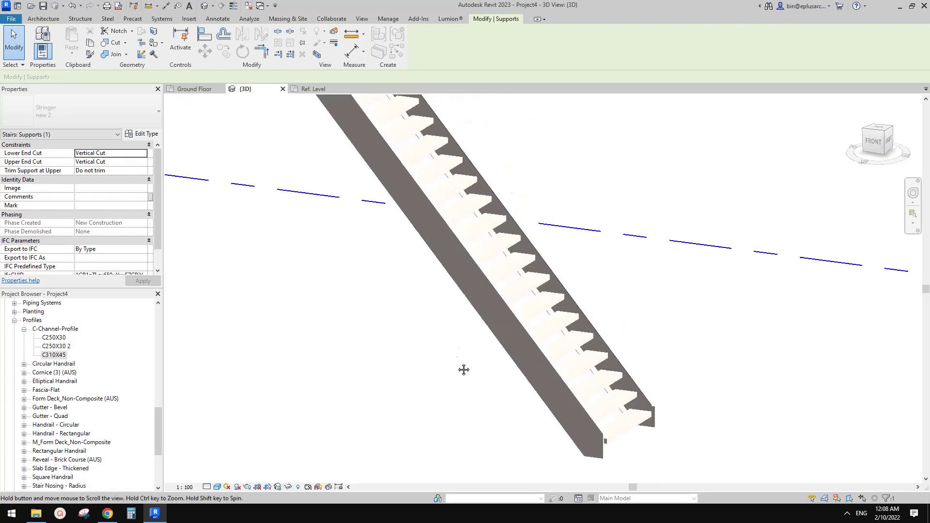
scroll(437, 171, up, 2)
middle_drag(438, 171, 361, 289)
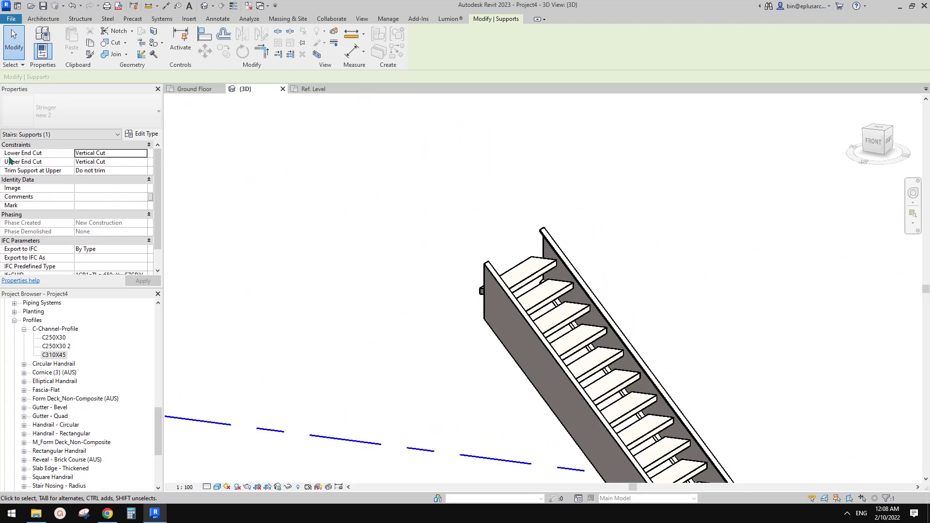
click(135, 164)
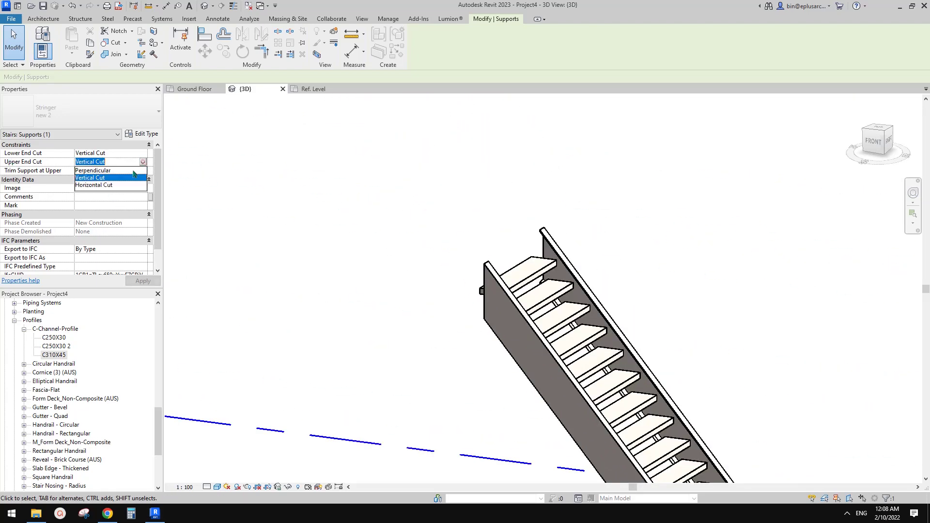
click(93, 171)
click(146, 164)
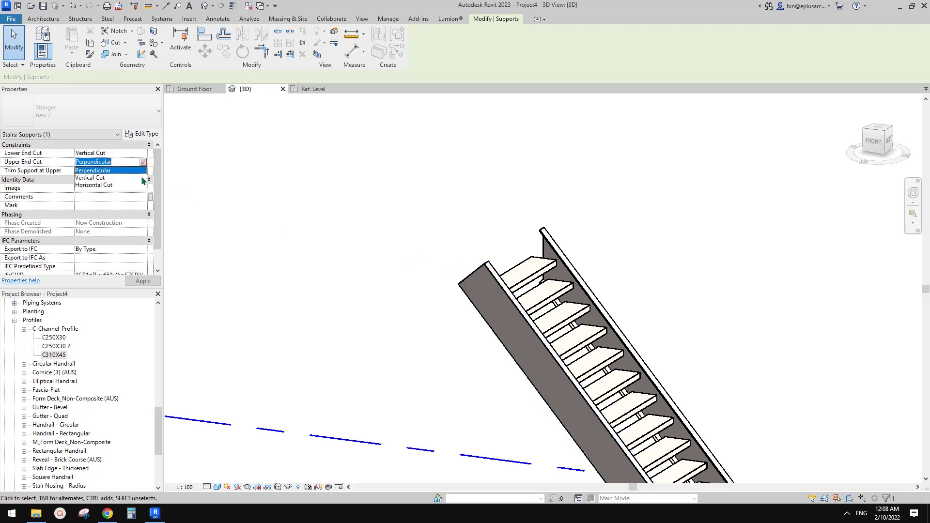
click(96, 178)
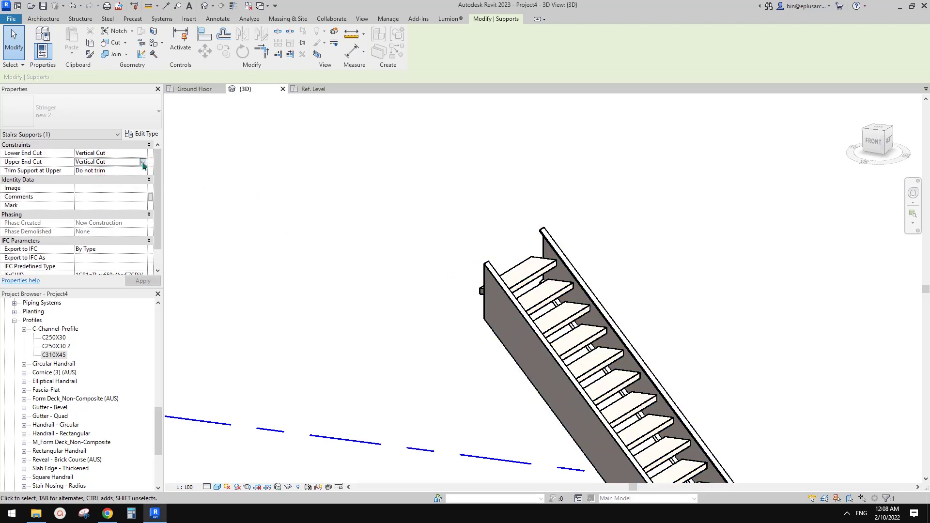
click(144, 164)
click(97, 187)
Glance at the Google Docs reference sketch and return to Revit.
scroll(438, 193, down, 2)
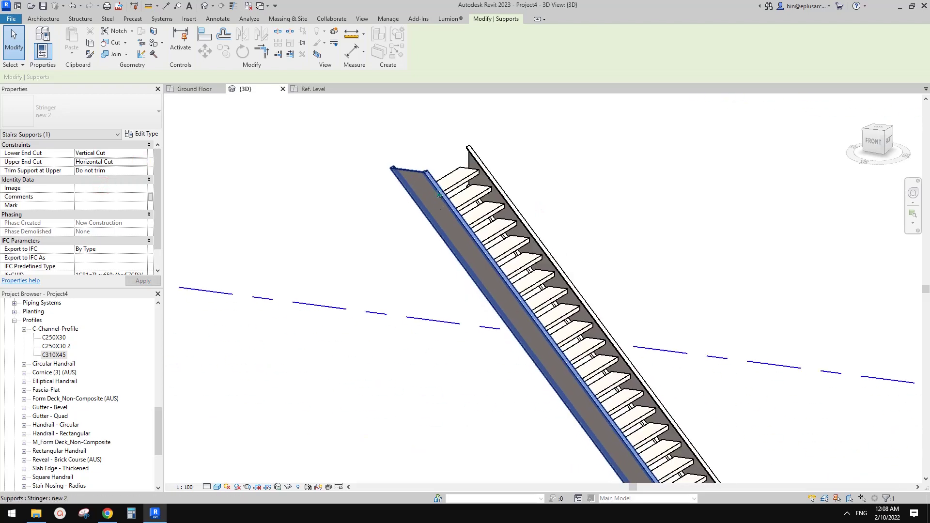
scroll(437, 194, down, 2)
click(109, 514)
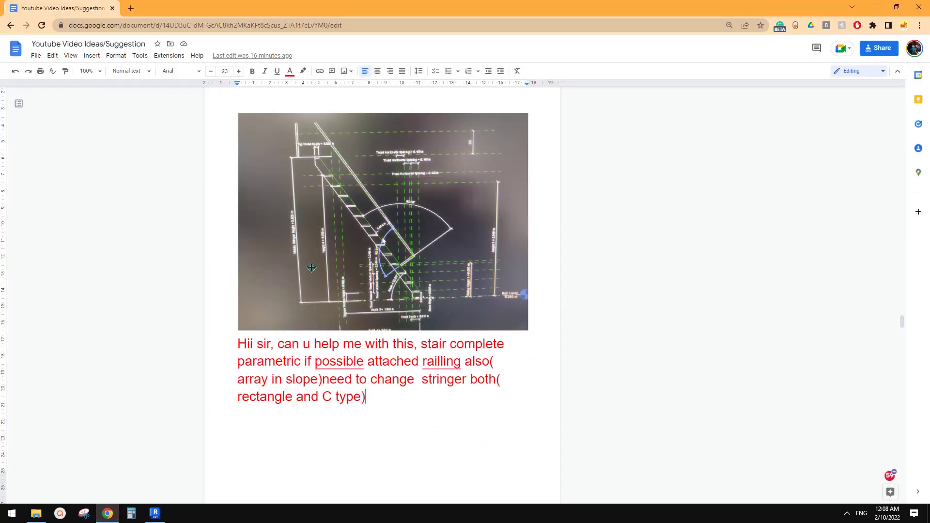
click(155, 515)
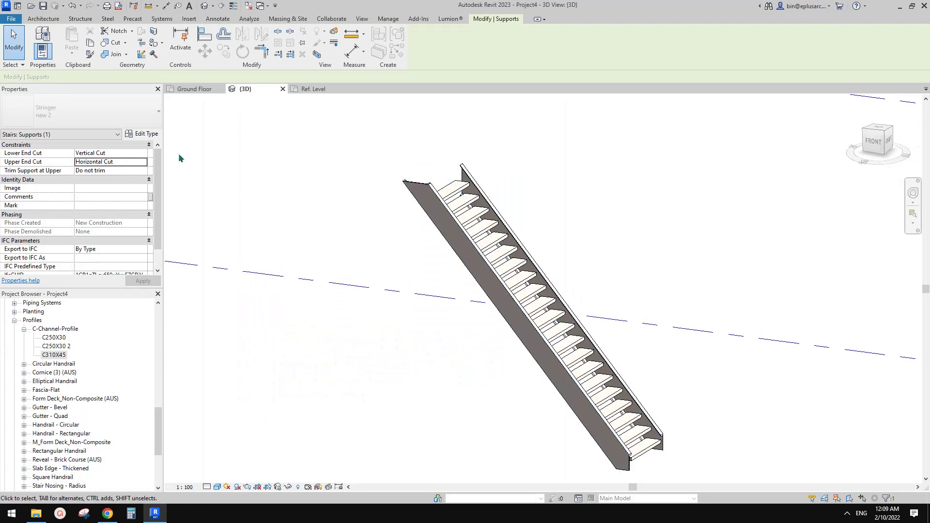
Set the stringer's Upper End Cut back to Vertical Cut and inspect the treads and stringers.
click(143, 164)
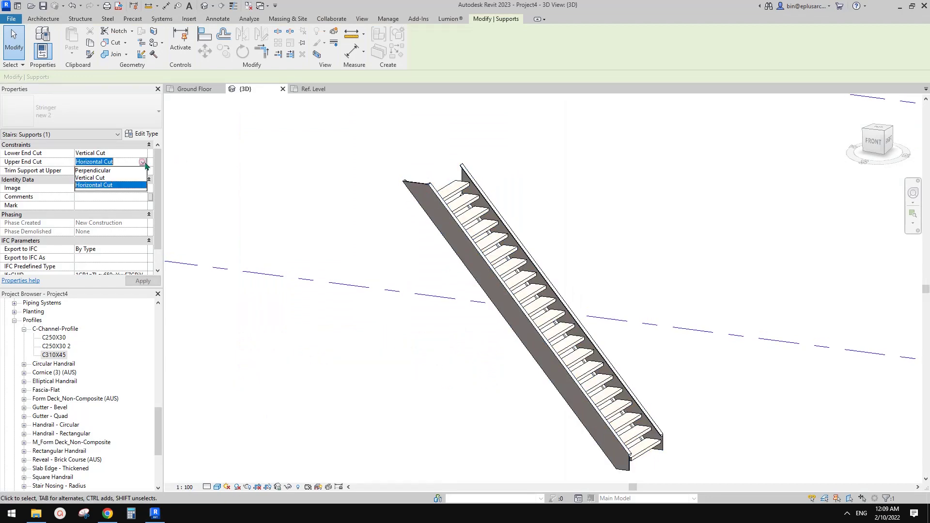
click(97, 178)
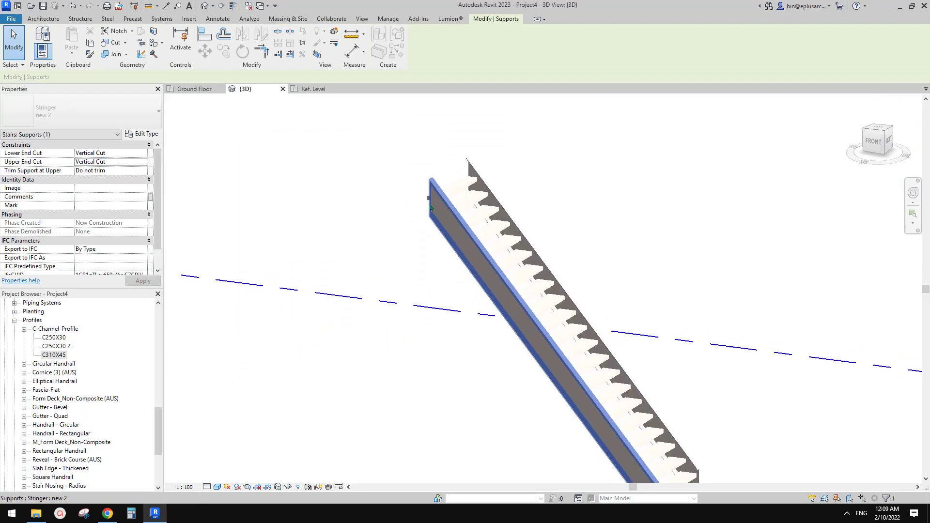
scroll(425, 206, up, 4)
shift+middle_drag(425, 207, 495, 239)
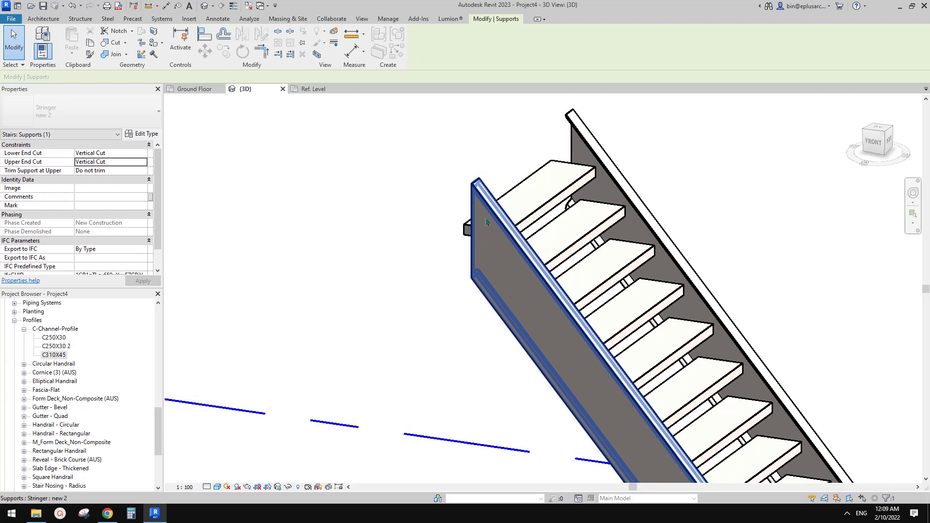
middle_drag(501, 240, 494, 241)
scroll(498, 246, down, 5)
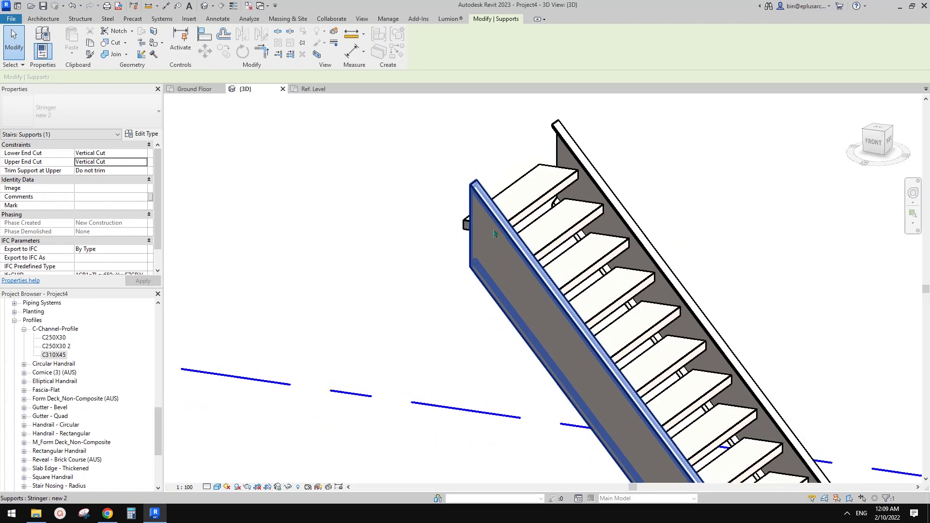
middle_drag(514, 254, 594, 308)
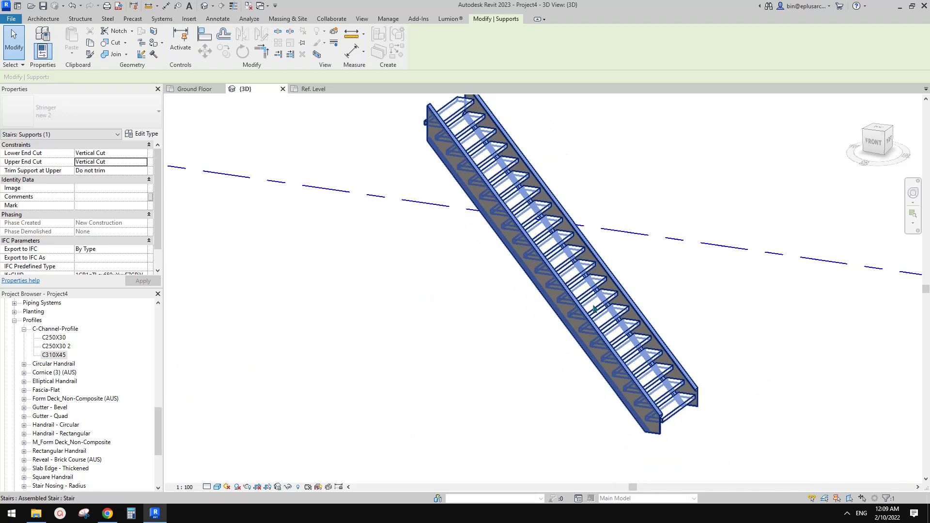
scroll(653, 438, up, 4)
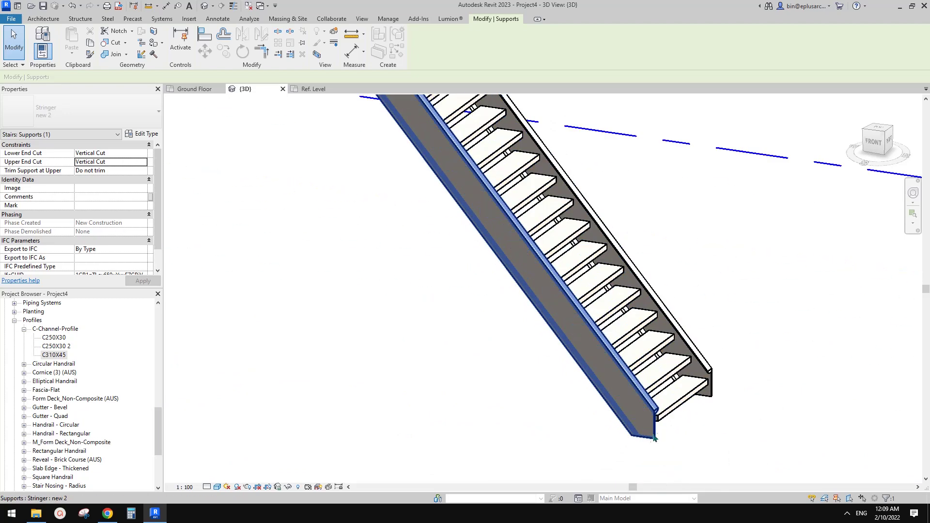
scroll(649, 424, down, 3)
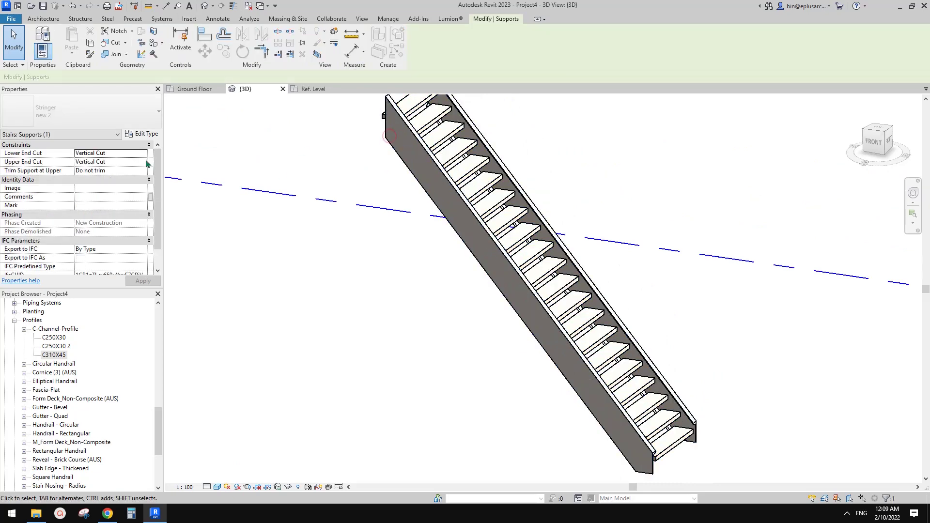
scroll(109, 198, down, 1)
Deselect the stringer and compare the stair with the Google Docs reference sketch.
click(429, 258)
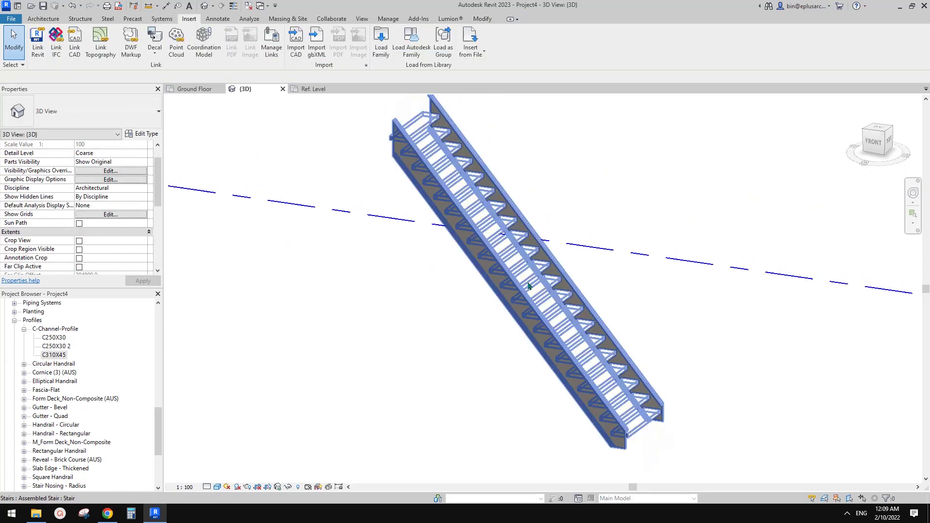
shift+middle_drag(430, 258, 322, 363)
key(alt+Tab)
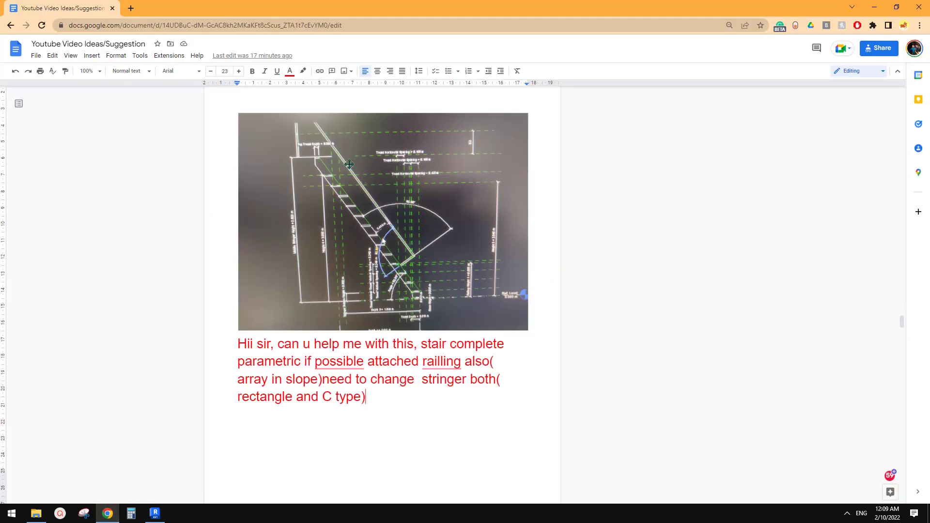
click(148, 516)
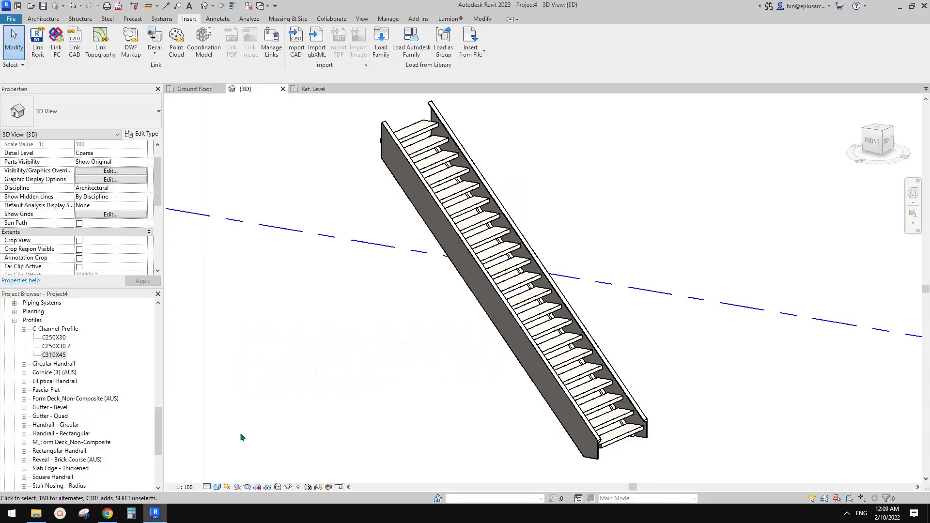
shift+middle_drag(242, 437, 523, 352)
Create a Model In-Place element in the Railings category named Railings 1.
click(43, 18)
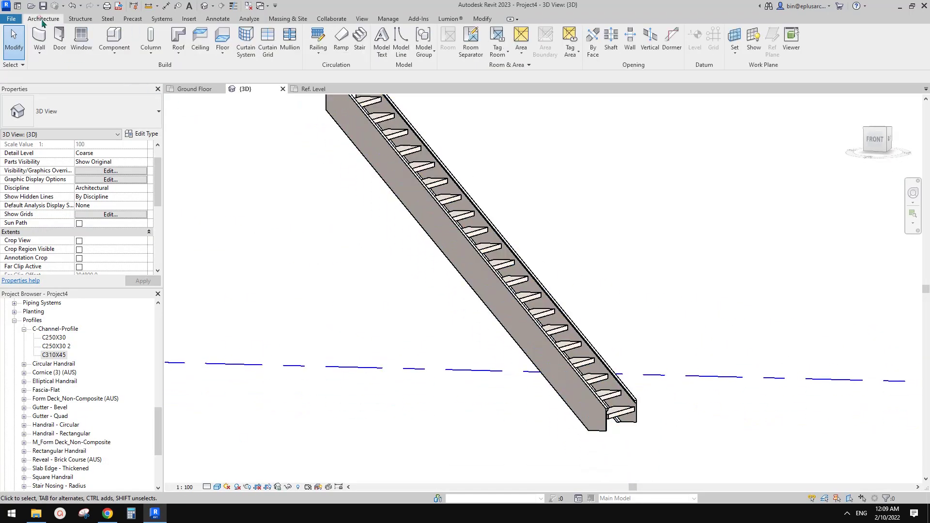
click(114, 51)
click(132, 90)
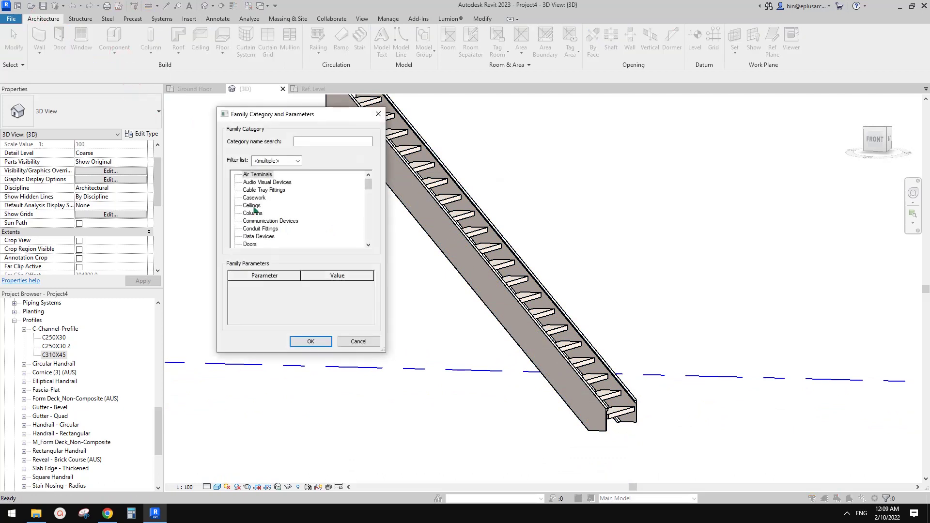
key(r)
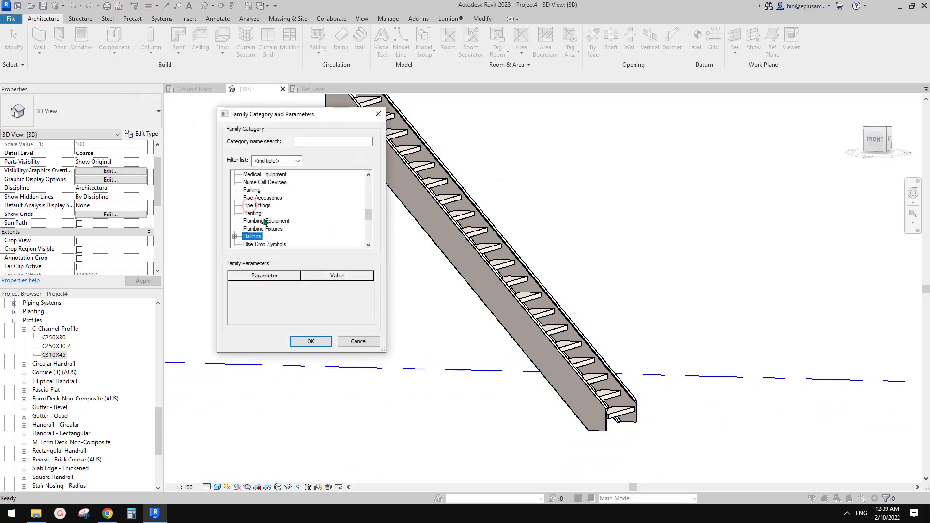
click(317, 343)
click(574, 338)
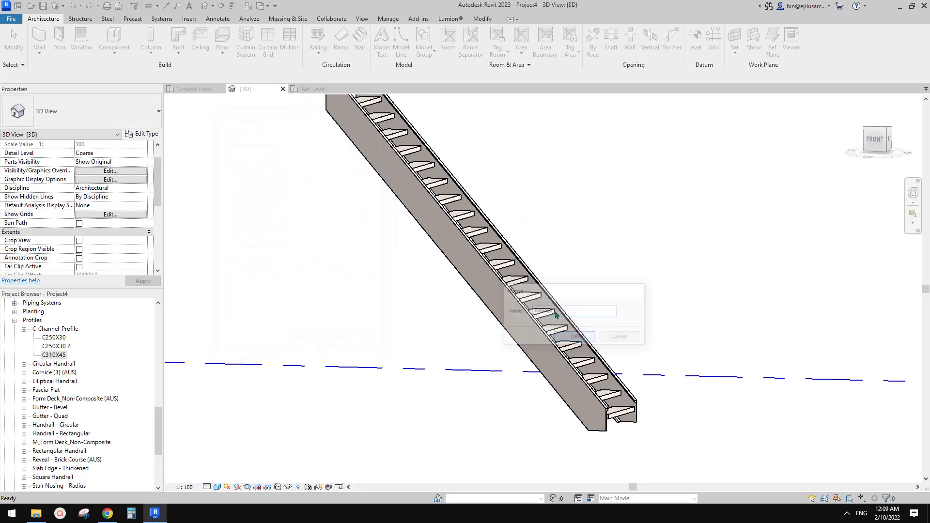
Set the work plane to the stair's side face and start a sweep from the FRONT view.
click(575, 36)
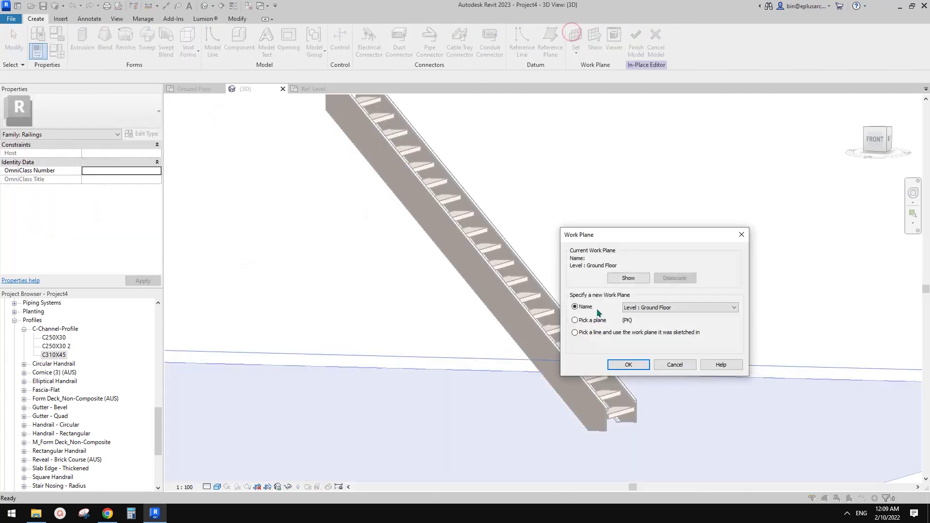
click(631, 364)
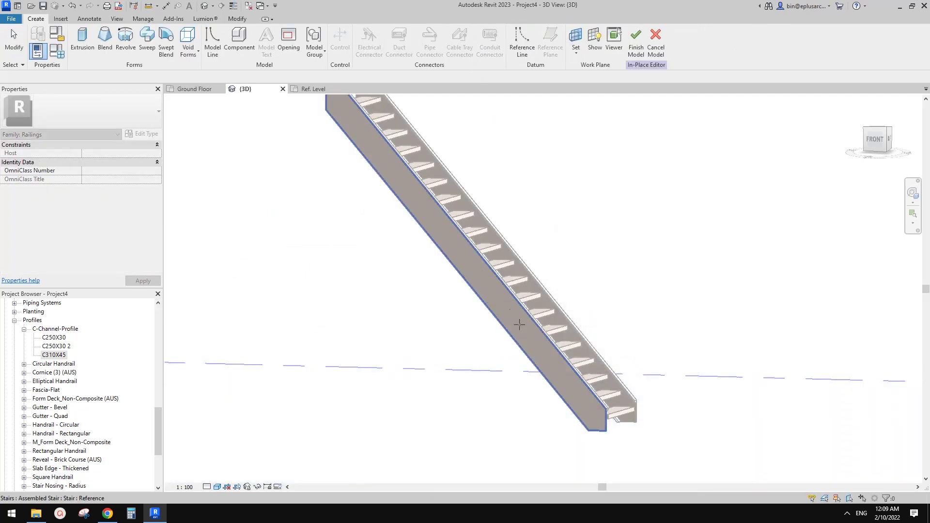
click(511, 311)
shift+middle_drag(502, 306, 605, 300)
click(879, 138)
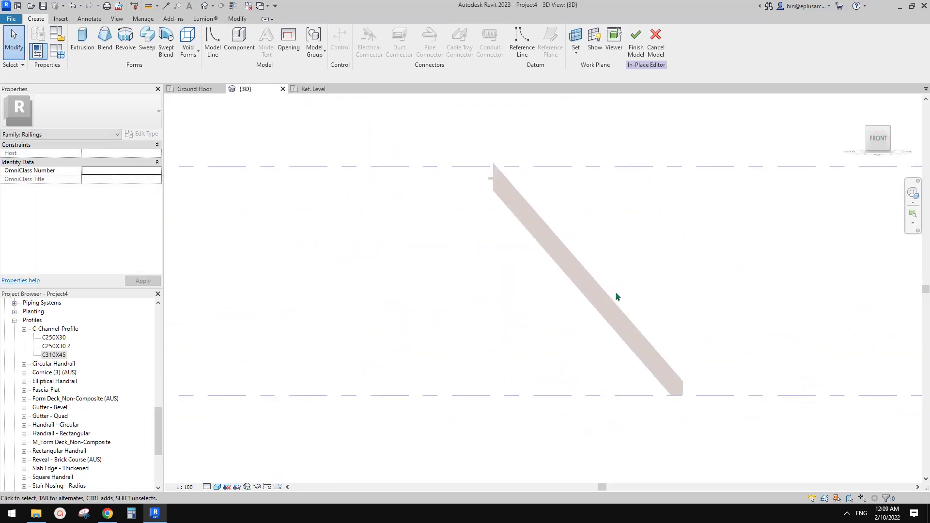
click(144, 49)
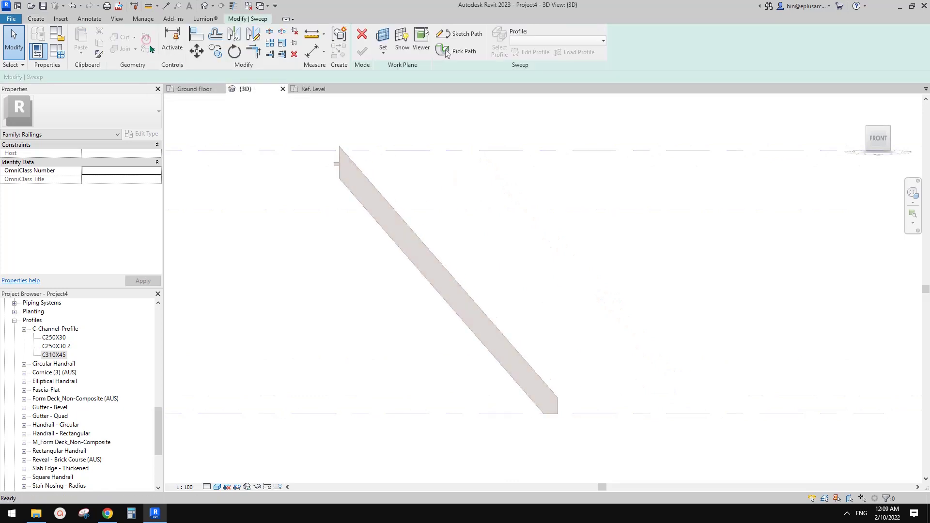
Sketch the sweep path as a 600 leg off the stair's top edge plus a slope-parallel run.
click(472, 34)
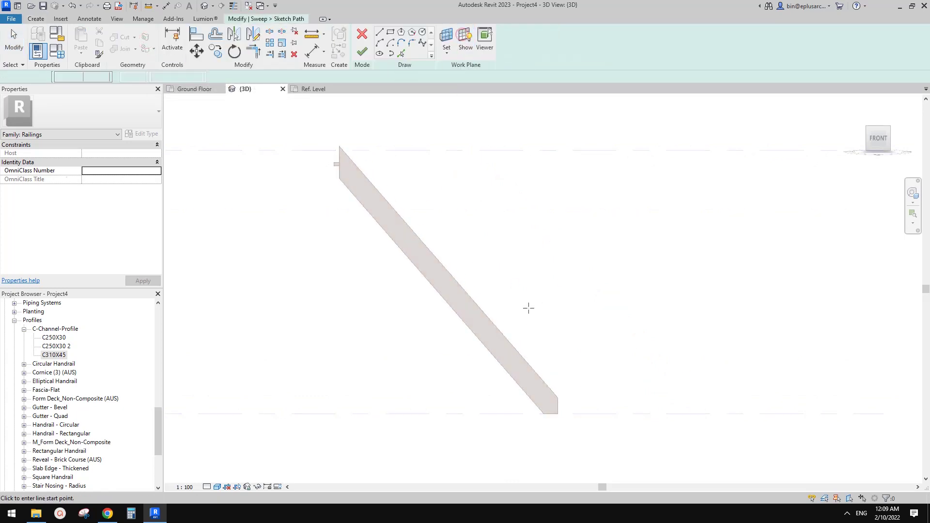
scroll(520, 342, up, 1)
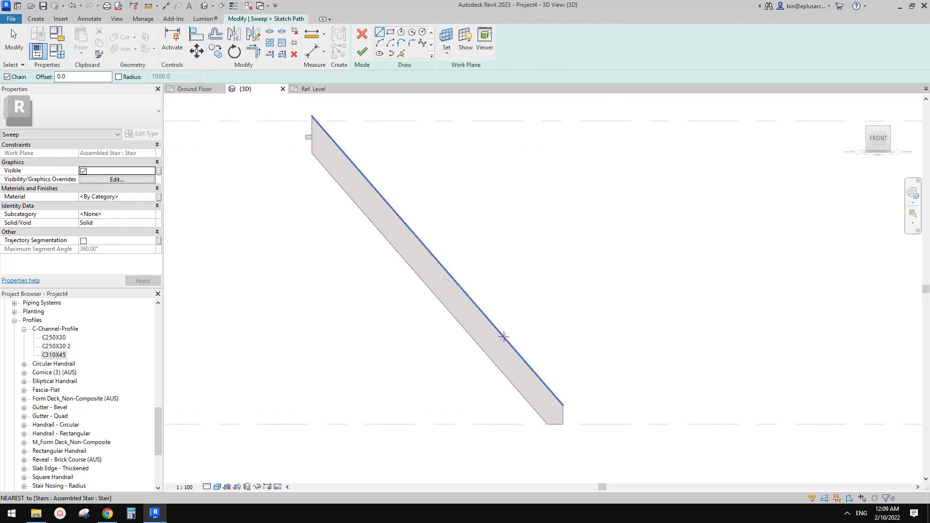
click(504, 336)
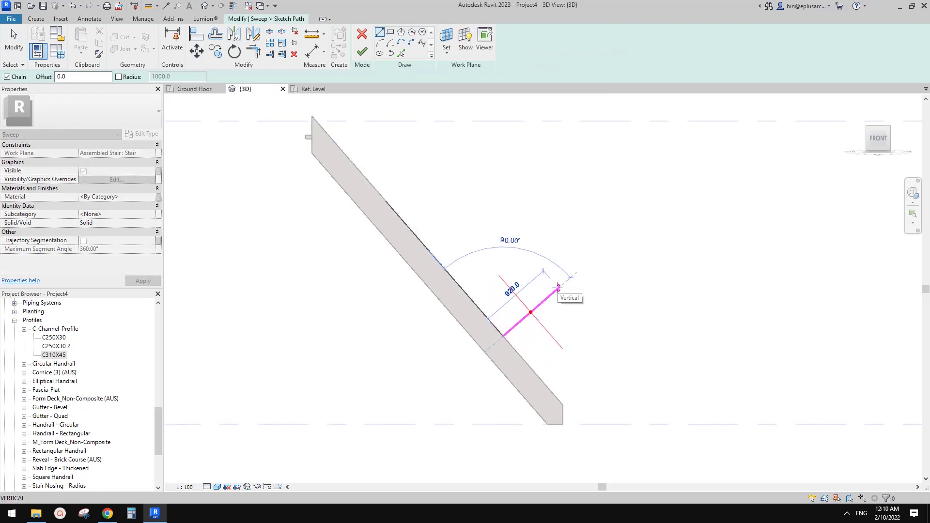
click(539, 304)
middle_drag(560, 245, 632, 316)
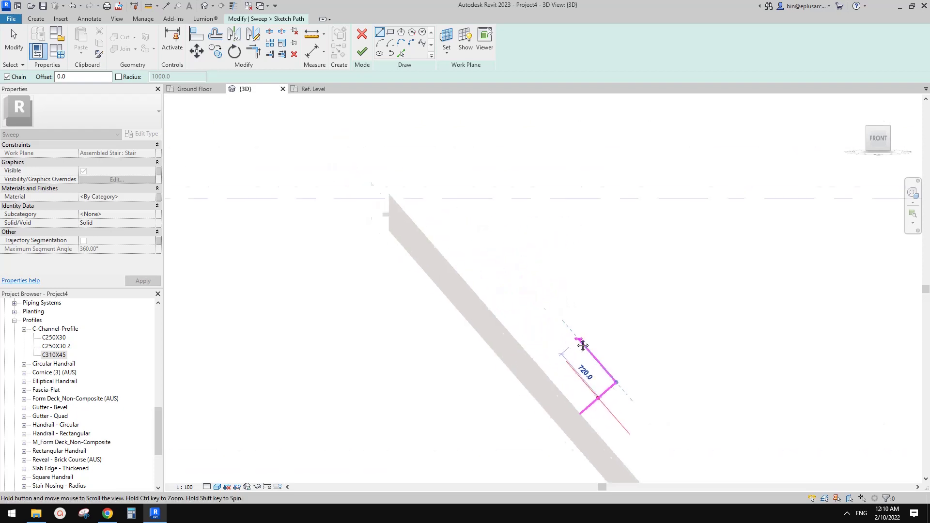
click(426, 163)
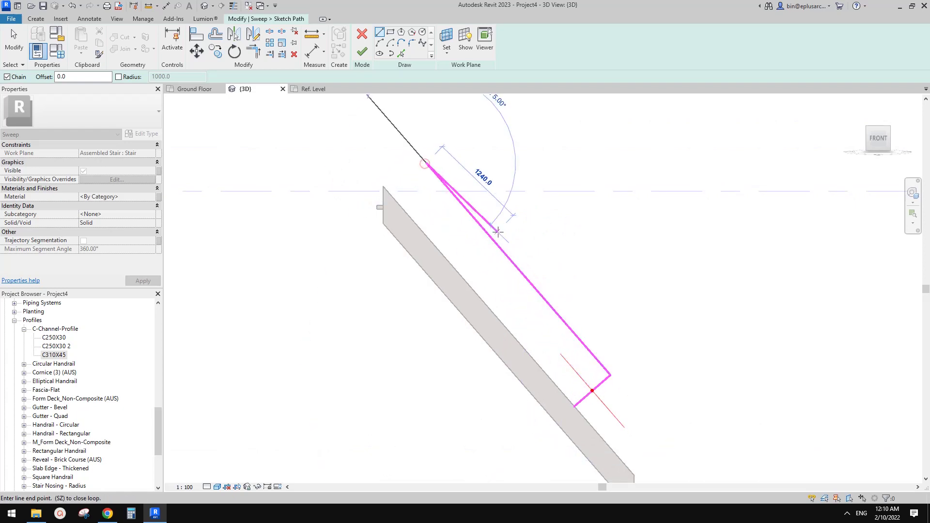
key(Escape)
key(Escape)
click(363, 51)
click(533, 51)
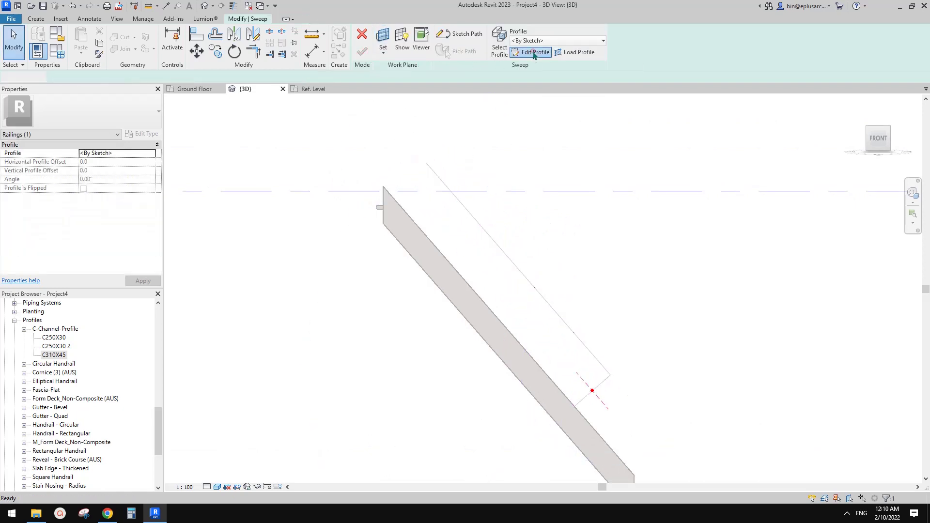
Draw a radius-20 circle profile at the path end and finish the sweep and in-place railing.
shift+middle_drag(608, 325, 590, 339)
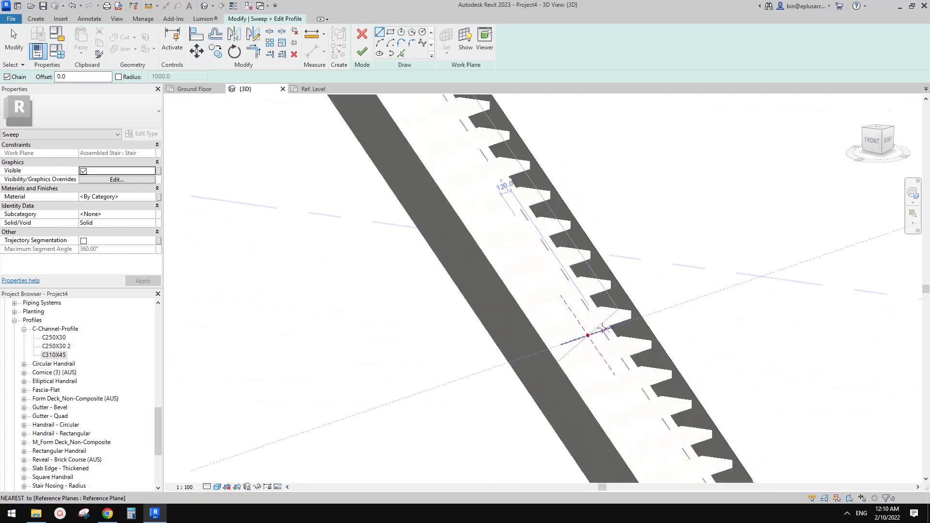
scroll(581, 339, up, 3)
click(422, 32)
scroll(581, 334, up, 3)
scroll(586, 335, down, 2)
click(589, 335)
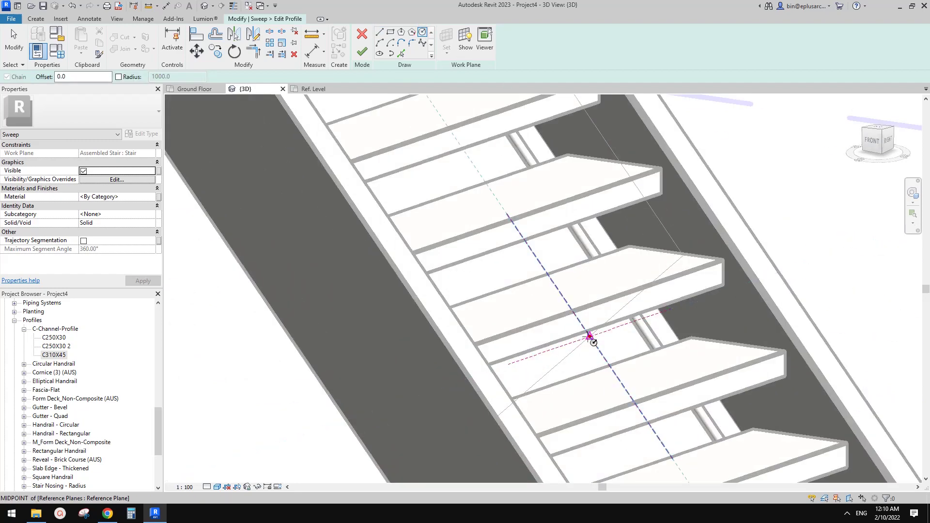
click(602, 323)
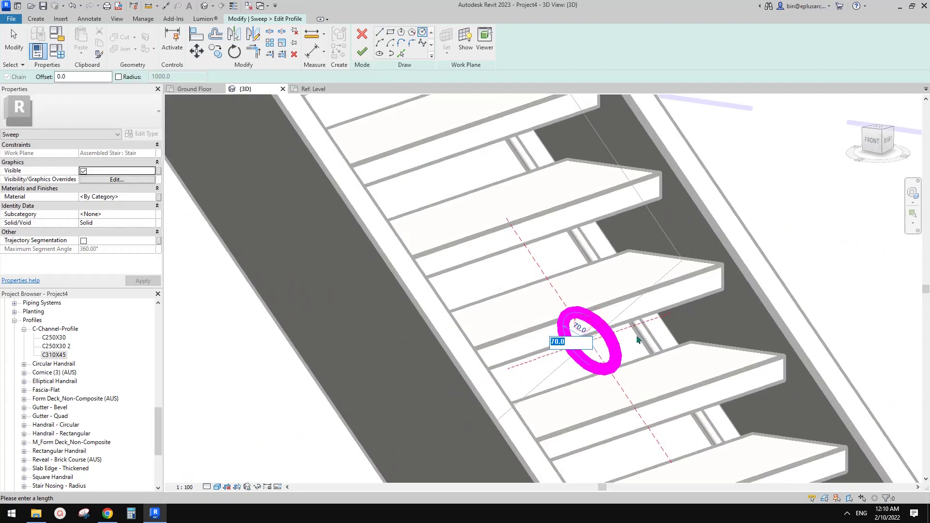
text(20)
key(Return)
key(Escape)
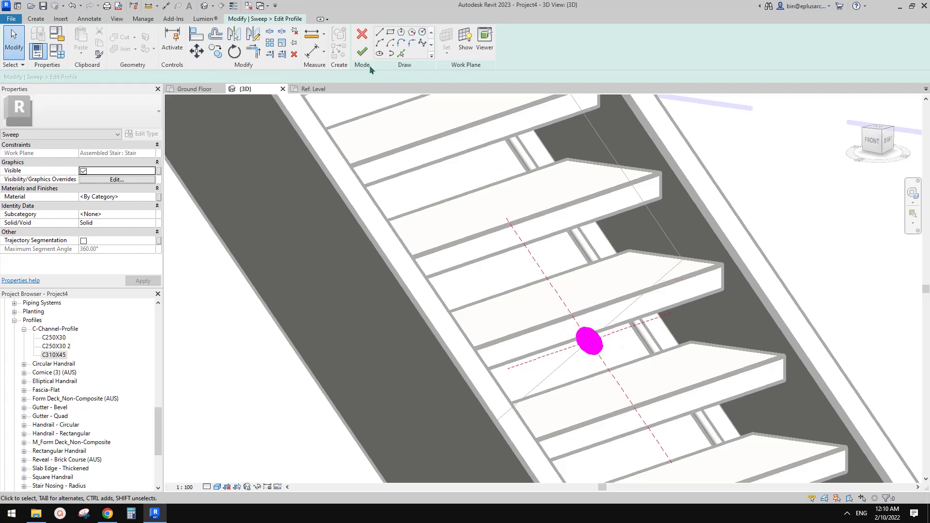
click(363, 52)
click(364, 52)
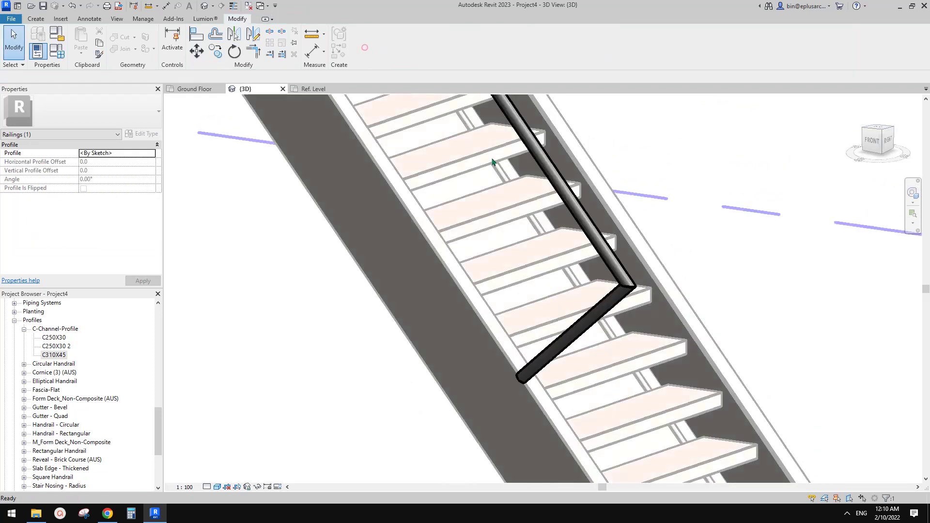
click(520, 44)
Select the railing and reopen it with Edit In-Place.
shift+middle_drag(479, 291, 524, 296)
scroll(525, 297, up, 5)
click(460, 269)
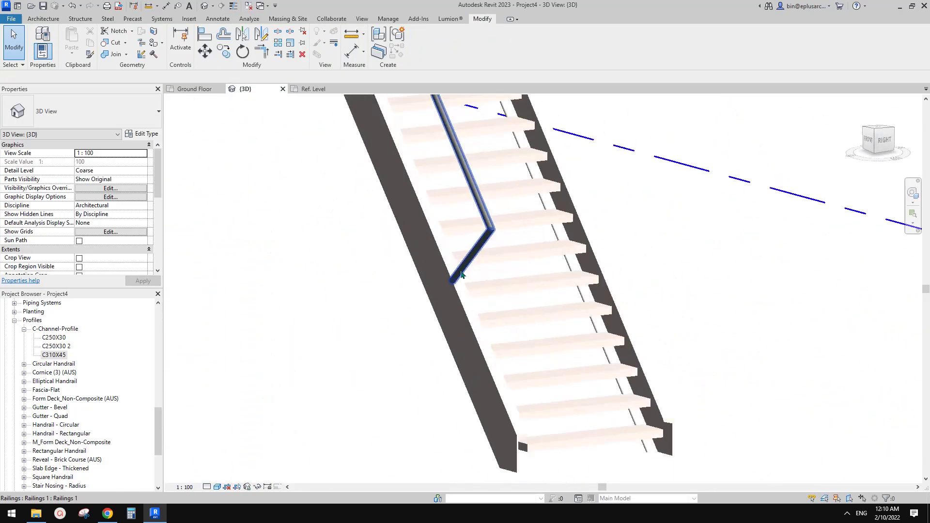
middle_drag(460, 268, 547, 261)
scroll(524, 255, up, 3)
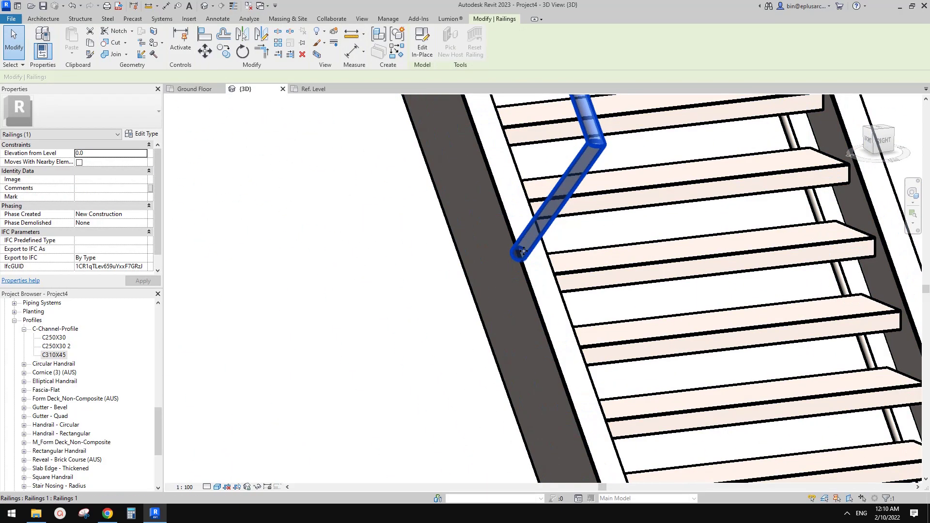
click(422, 44)
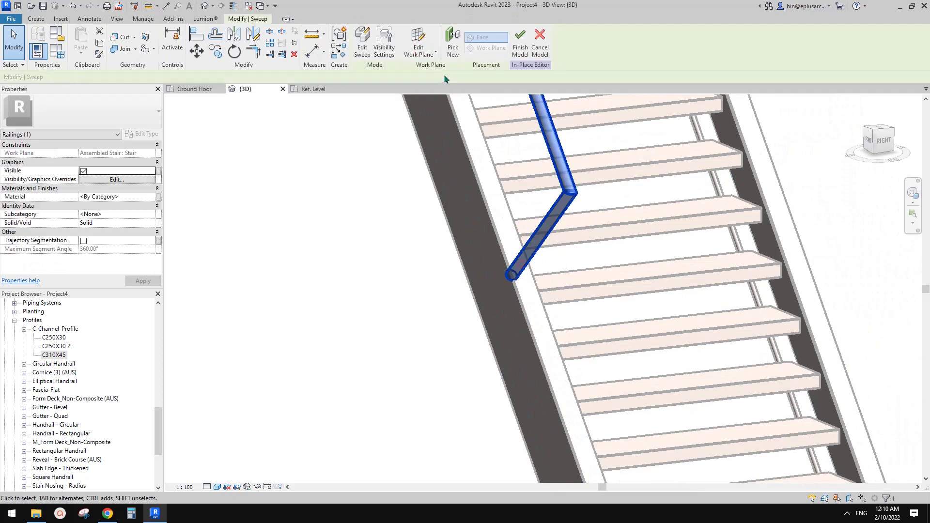
Open the railing sweep's circular profile for editing and select the circle.
click(362, 43)
click(499, 48)
click(531, 52)
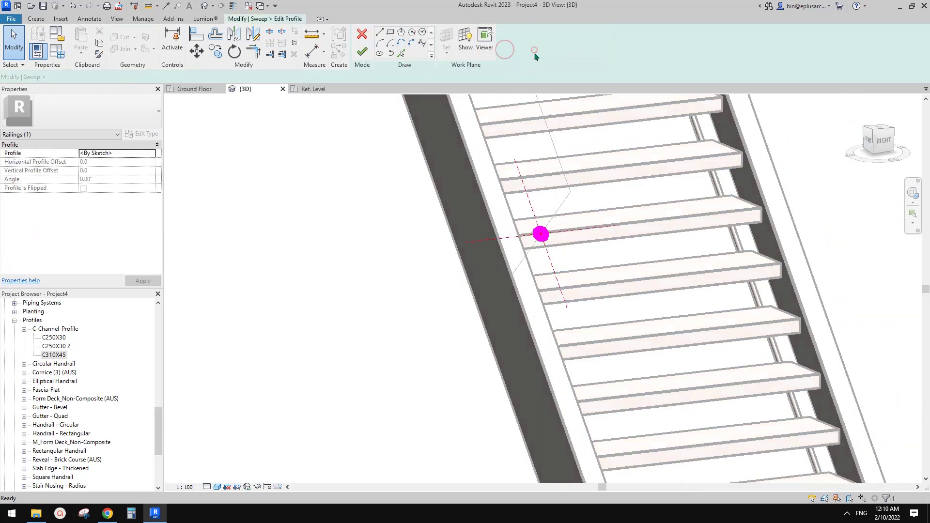
scroll(549, 244, up, 3)
click(541, 235)
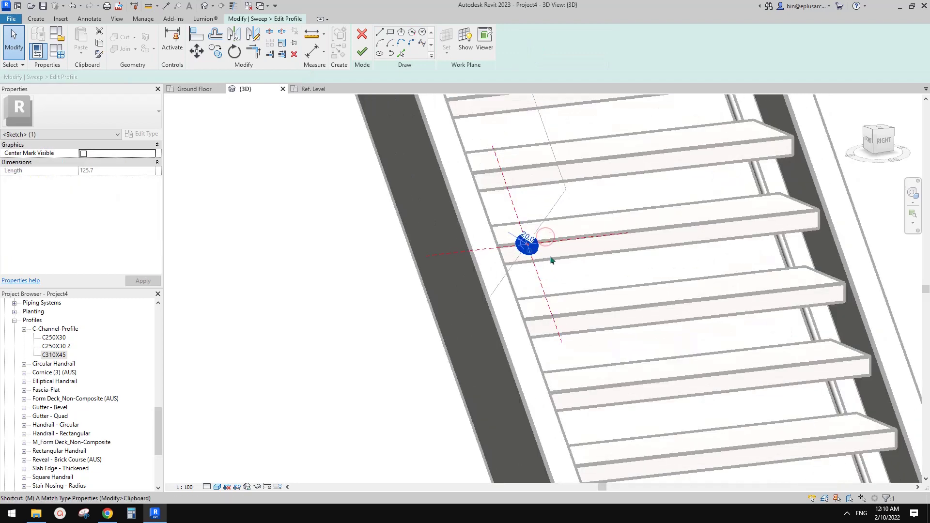
Move the profile circle 30 with MV and finish the profile and sweep edits.
key(m)
key(v)
click(538, 244)
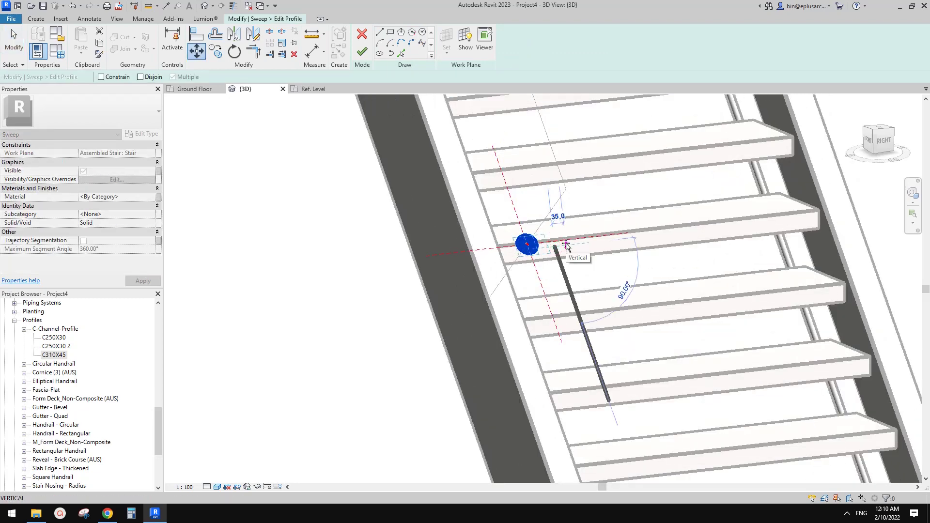
text(30)
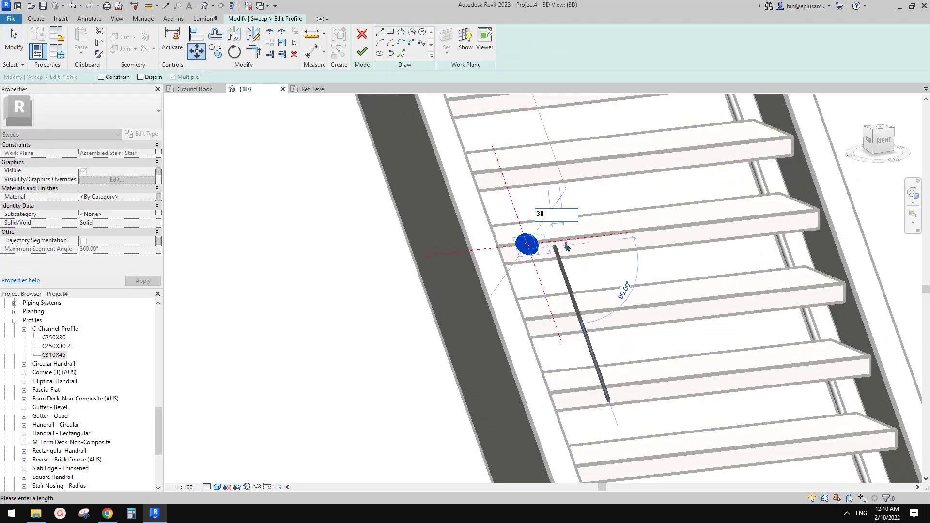
key(Return)
key(Escape)
click(361, 51)
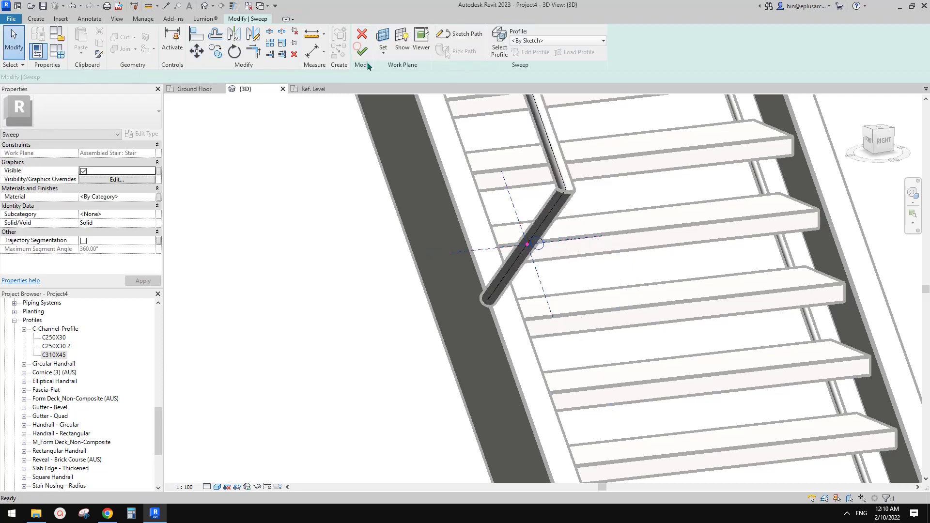
click(359, 49)
shift+middle_drag(489, 286, 588, 379)
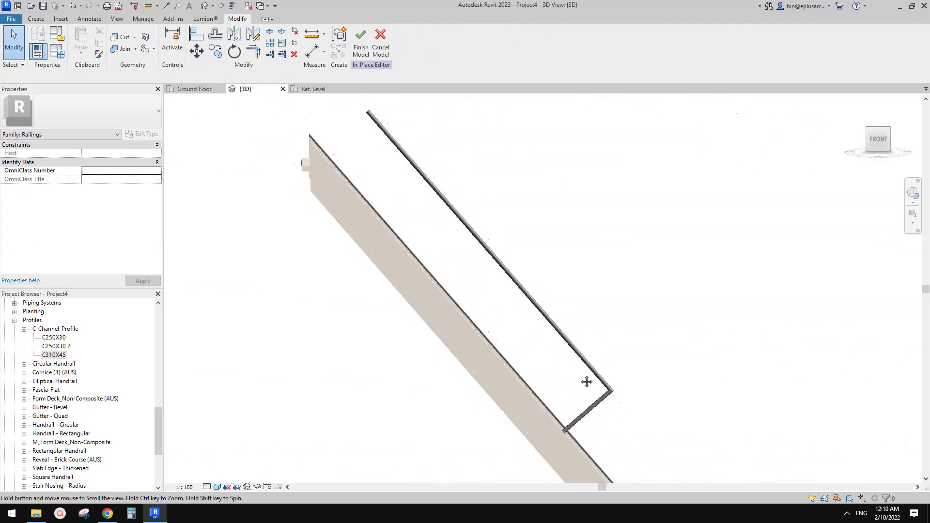
Finish the in-place railing model and select the stair in the 3D view.
click(361, 46)
shift+middle_drag(481, 205, 655, 272)
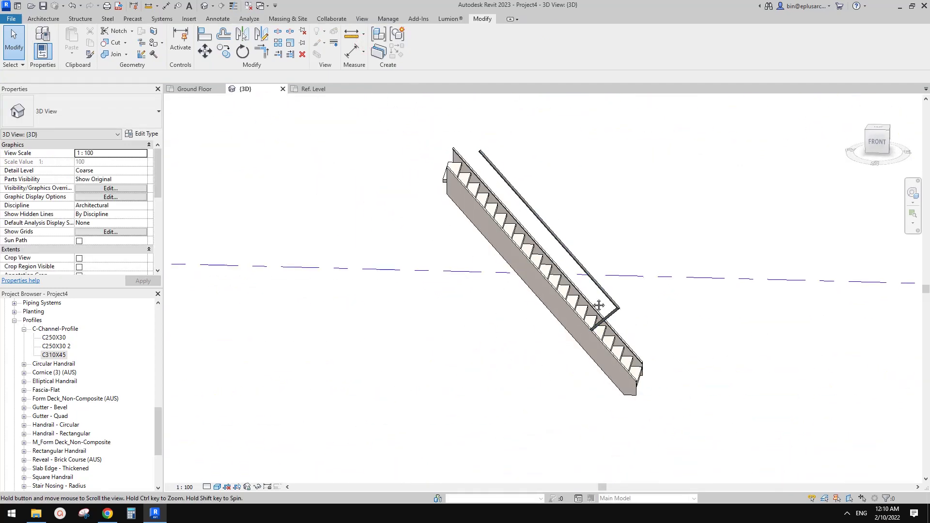
click(517, 254)
middle_drag(593, 322, 602, 329)
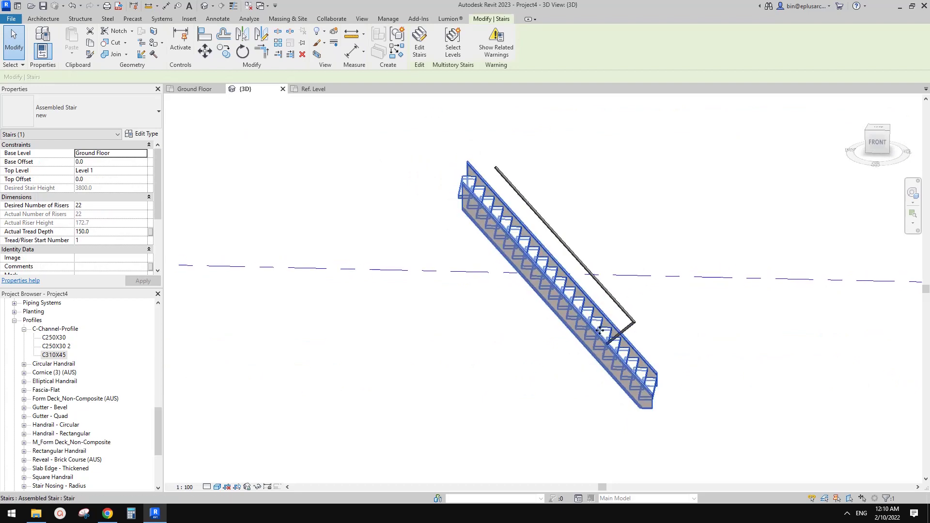
scroll(642, 348, up, 3)
click(625, 328)
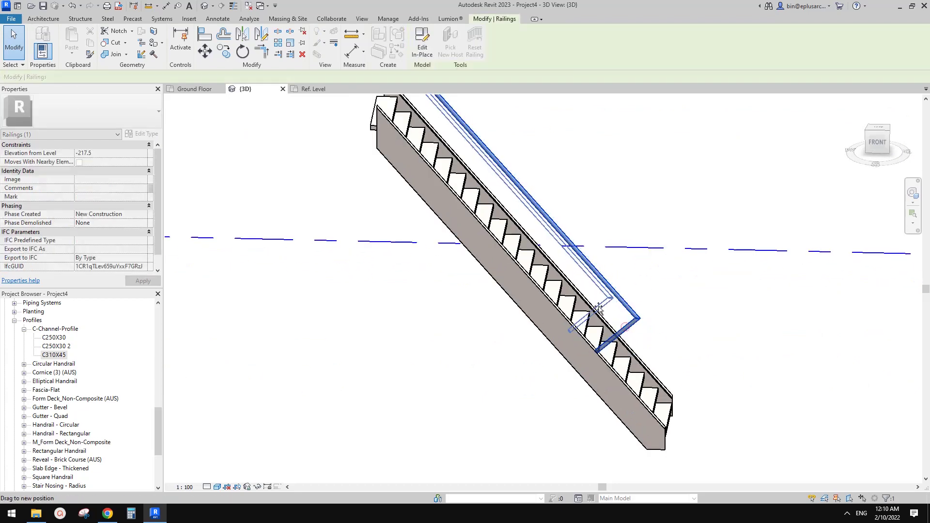
click(638, 348)
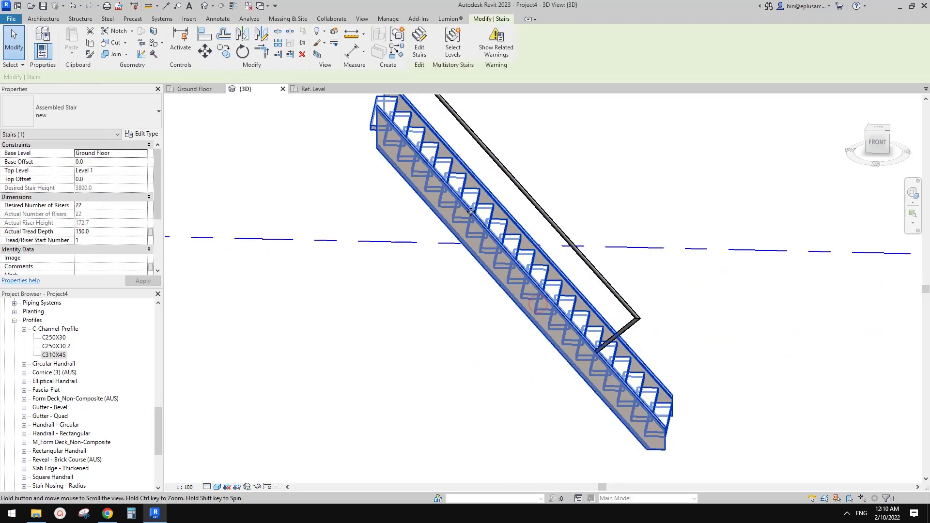
middle_drag(475, 217, 489, 223)
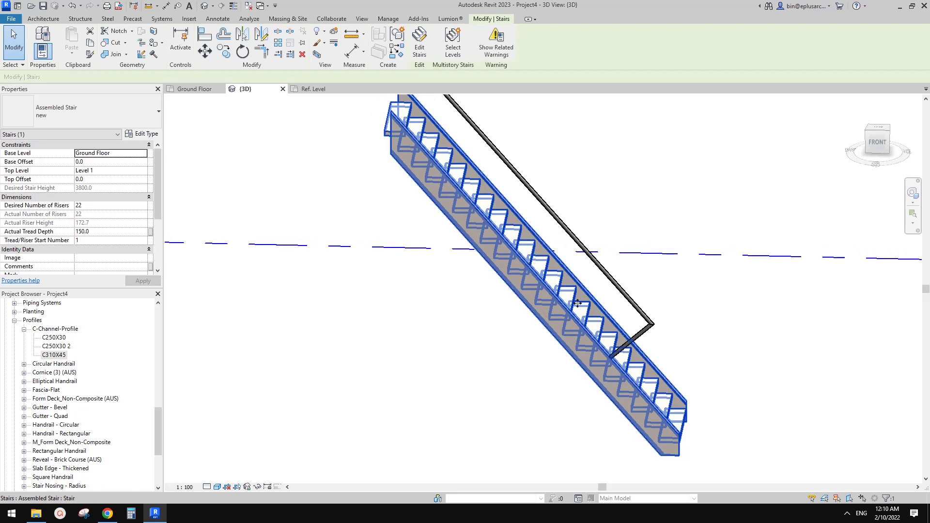
shift+middle_drag(578, 304, 555, 378)
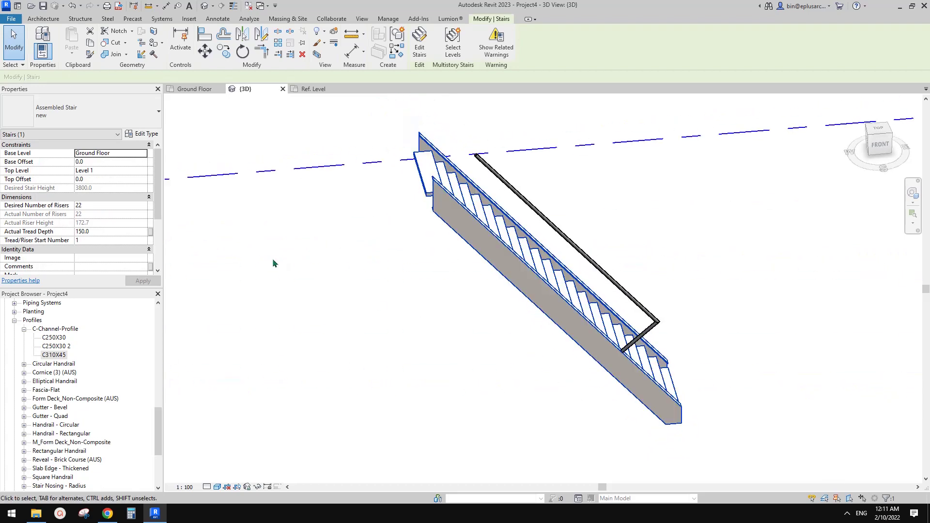
Try a 200 Actual Tread Depth on the stair, then restore it to 150.
click(94, 235)
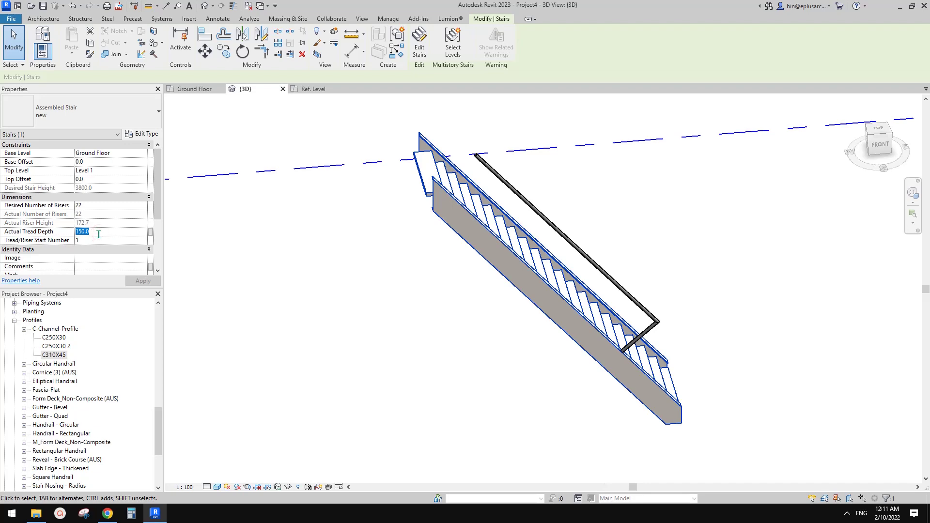
key(Return)
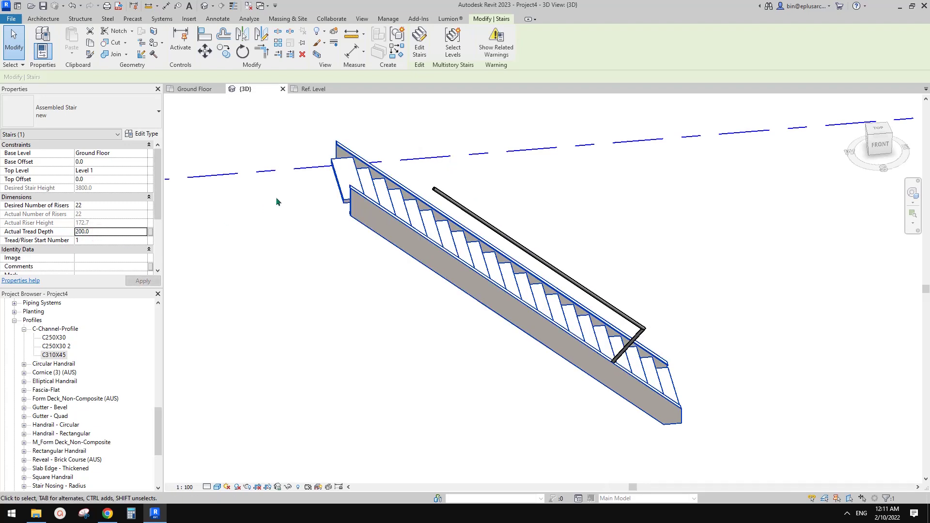
shift+middle_drag(511, 333, 577, 296)
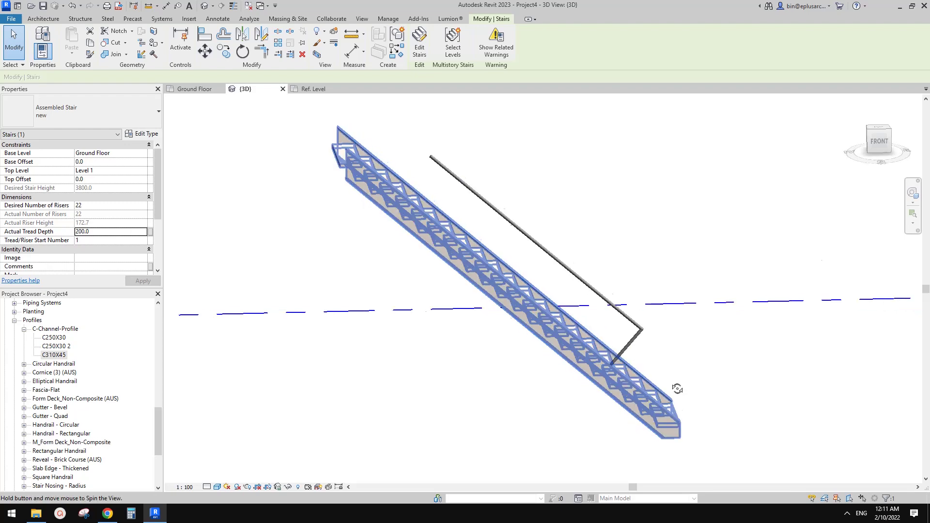
shift+middle_drag(677, 386, 466, 376)
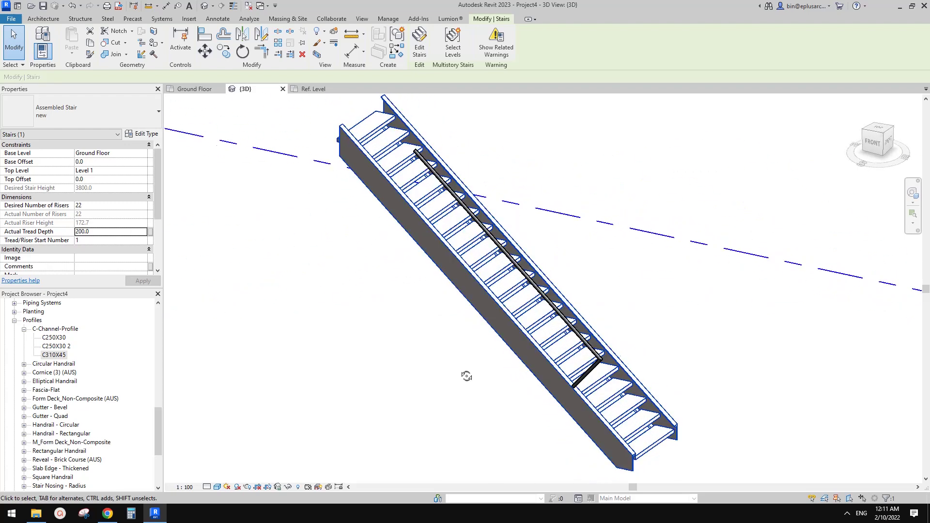
click(131, 233)
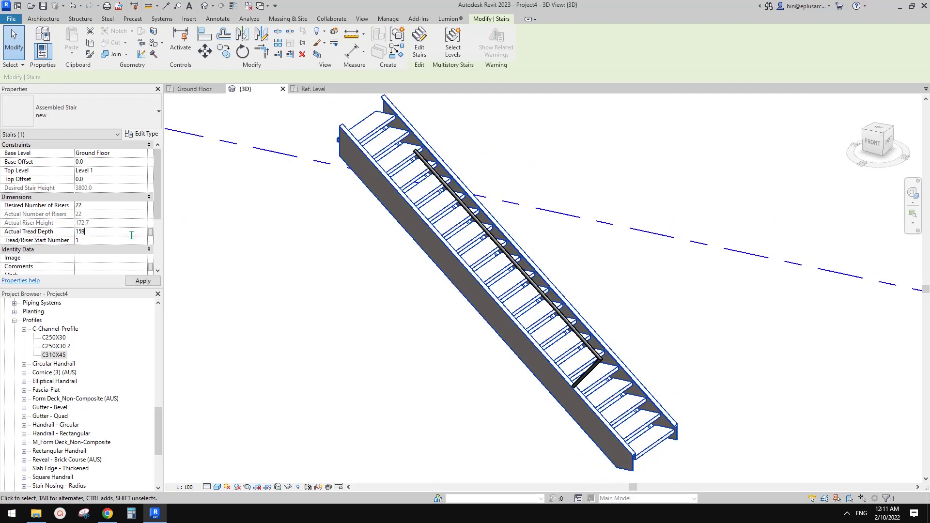
key(Return)
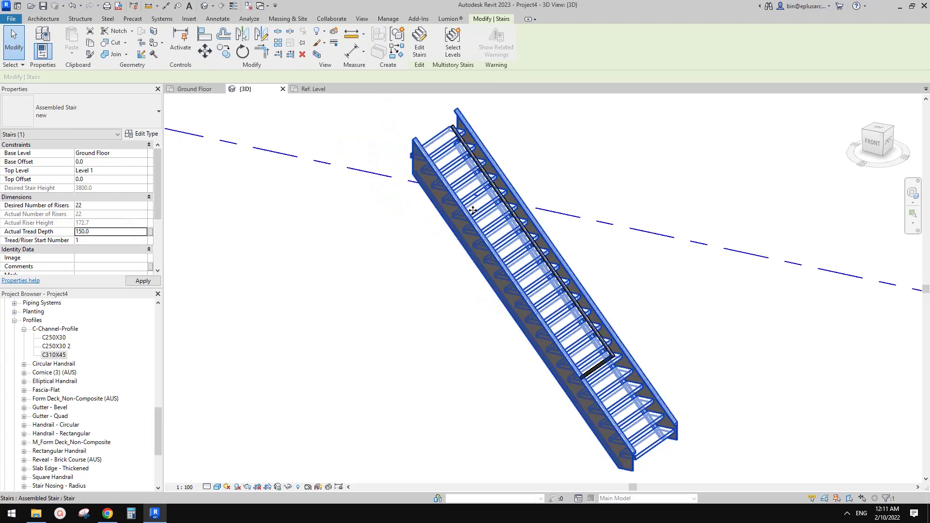
click(603, 246)
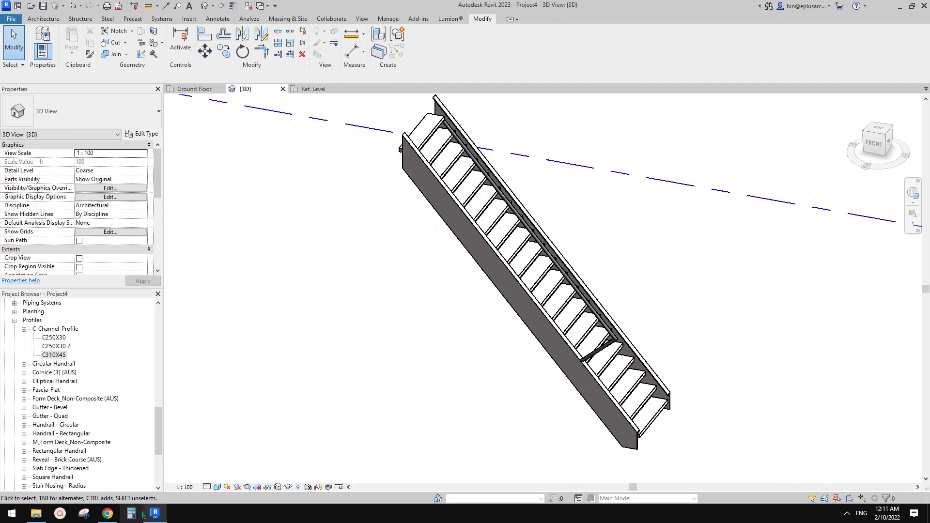
Switch to Chrome to view the Google Doc with the stair request and sketch.
click(155, 512)
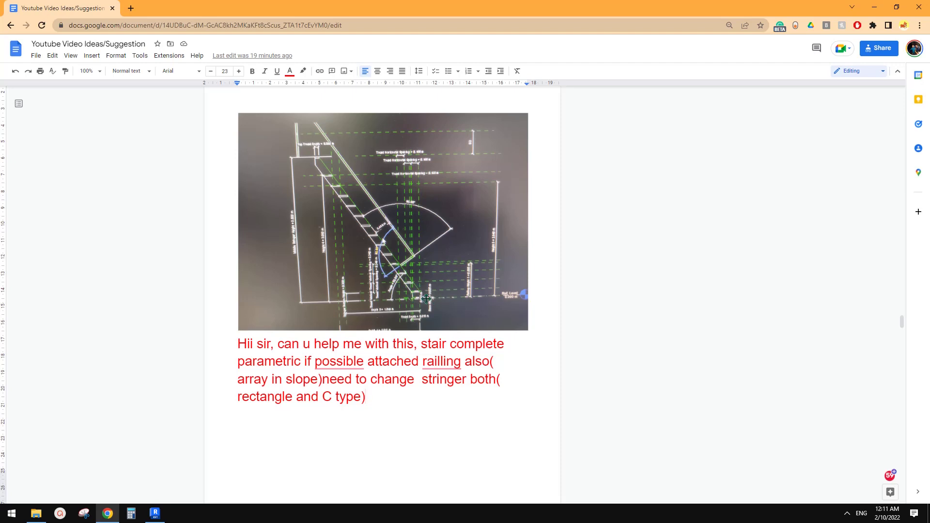
Bring Revit back and orbit the 3D view to inspect the stair's right side.
click(155, 512)
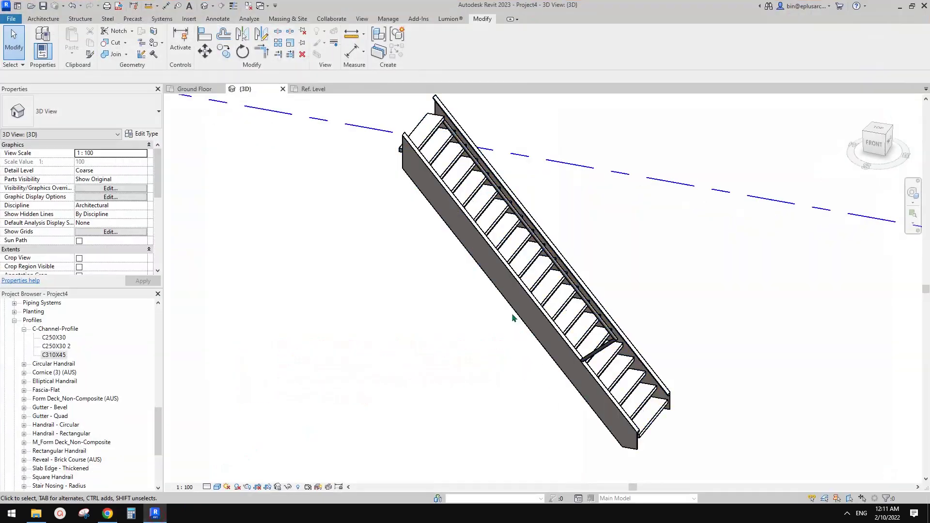
click(513, 318)
shift+middle_drag(514, 318, 622, 374)
key(Escape)
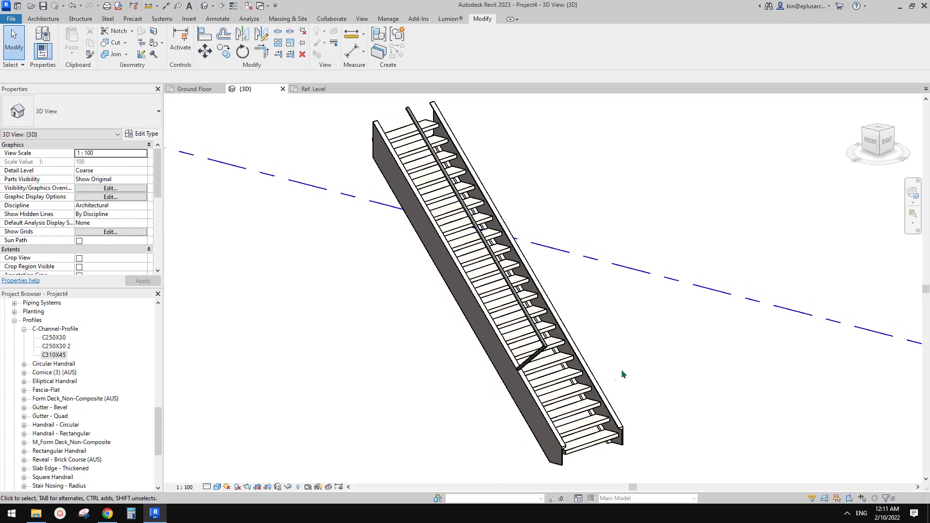